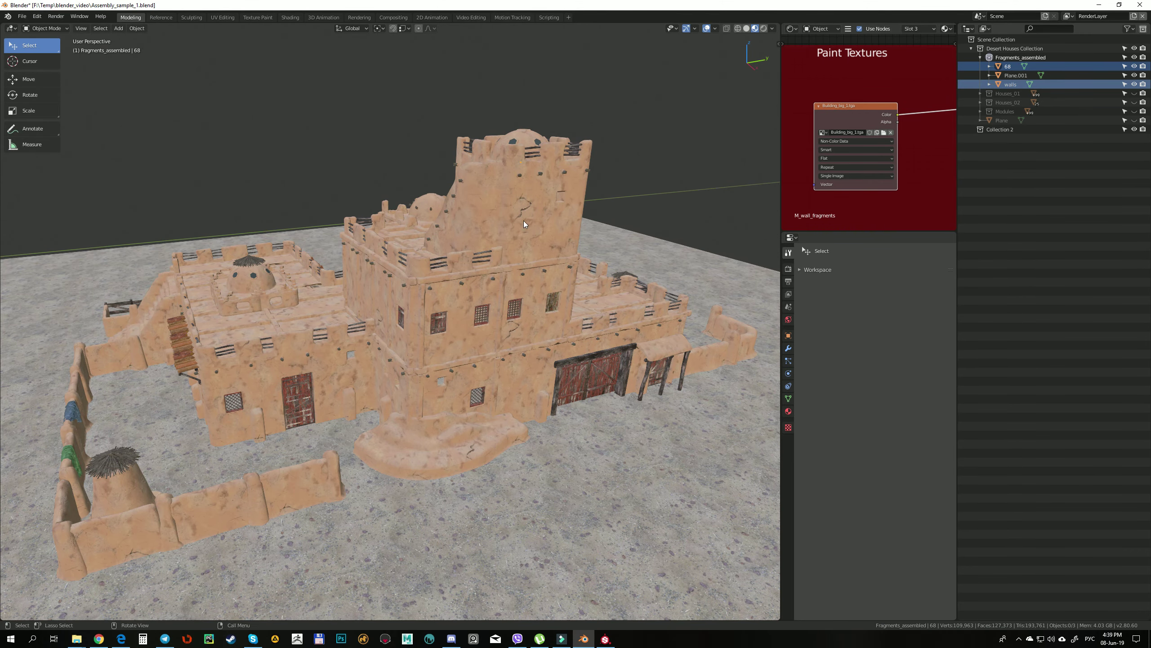
Duplicate the building's 68 and walls objects, keeping the copies in place over the originals.
left_click(521, 175)
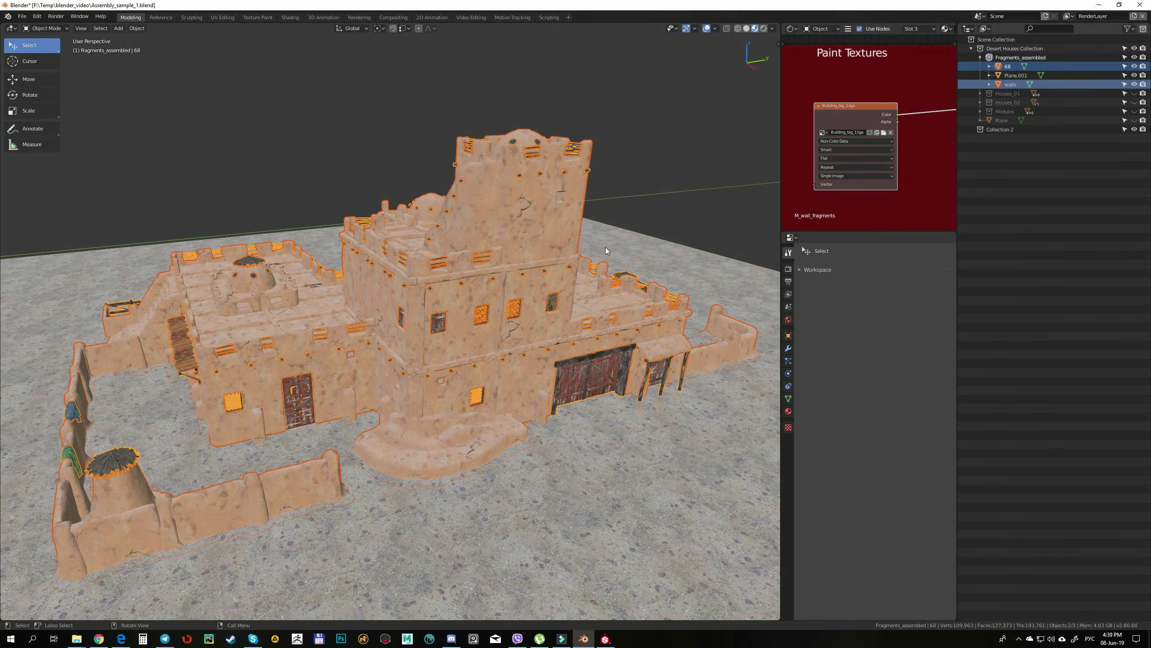
key("shift+d")
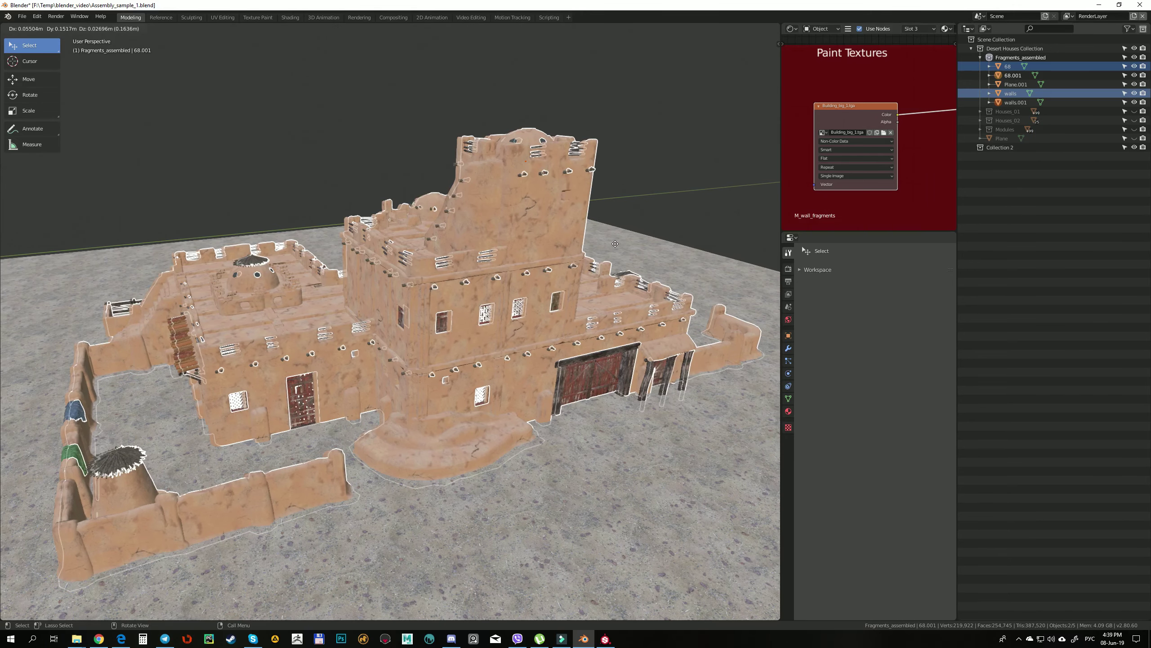
left_click(631, 241)
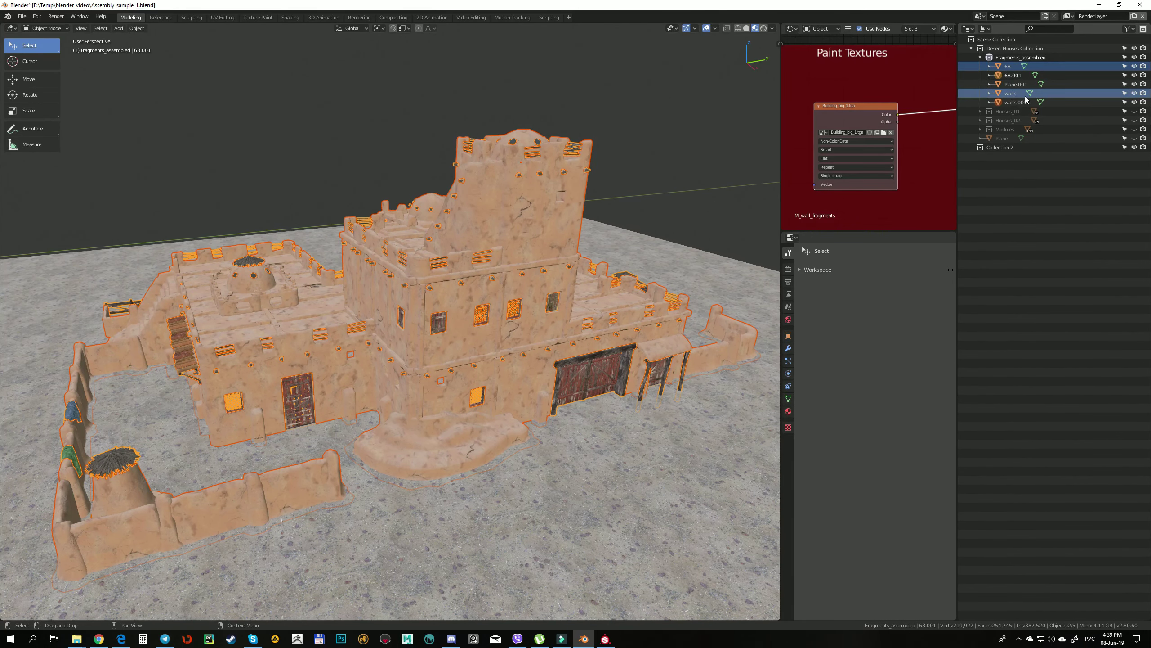
Move the duplicates 68.001 and walls.001 into a new collection named SP_mesh, and hide the Fragments_assembled collection.
left_click(1003, 76)
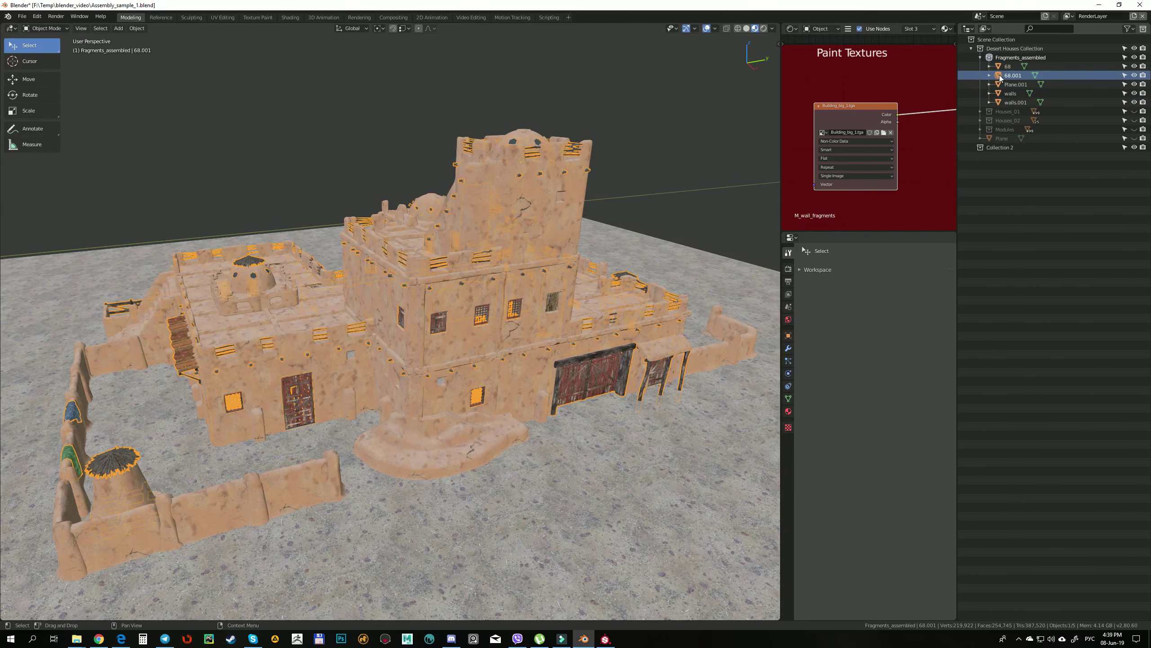
left_click(1000, 102, "ctrl")
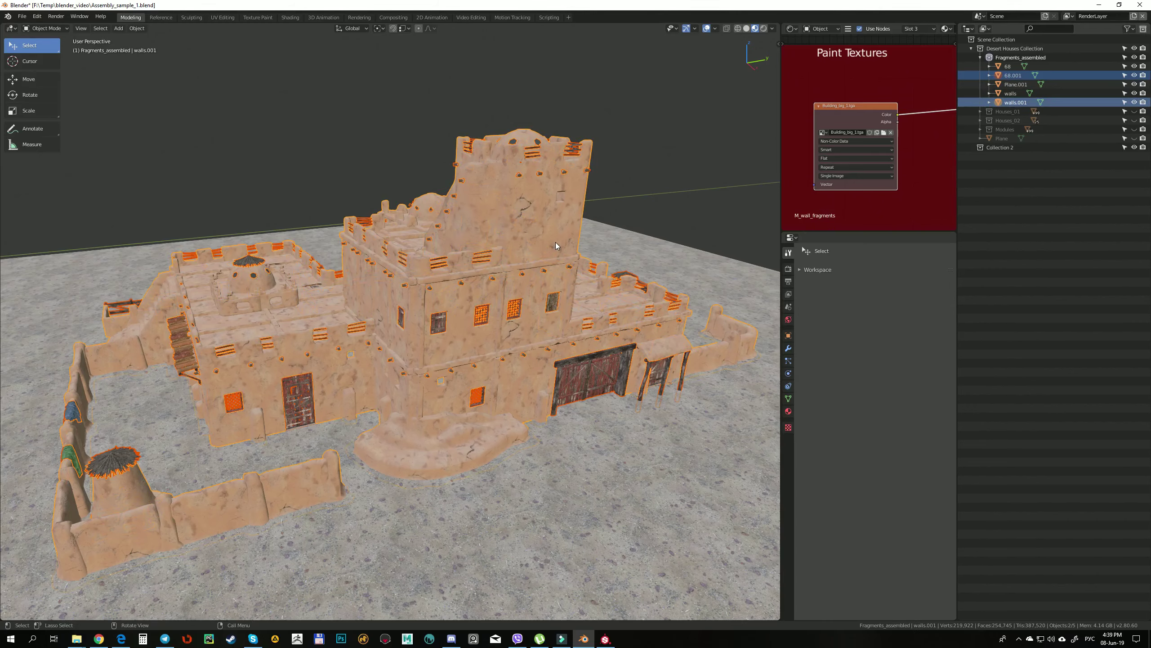
key("m")
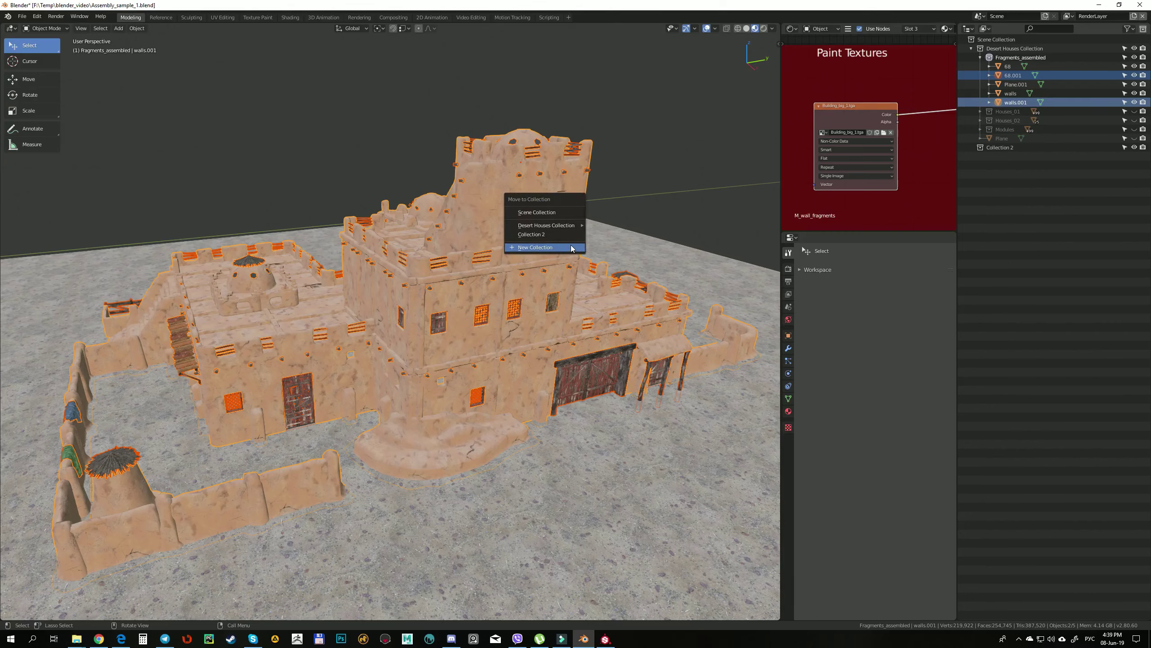
left_click(561, 246)
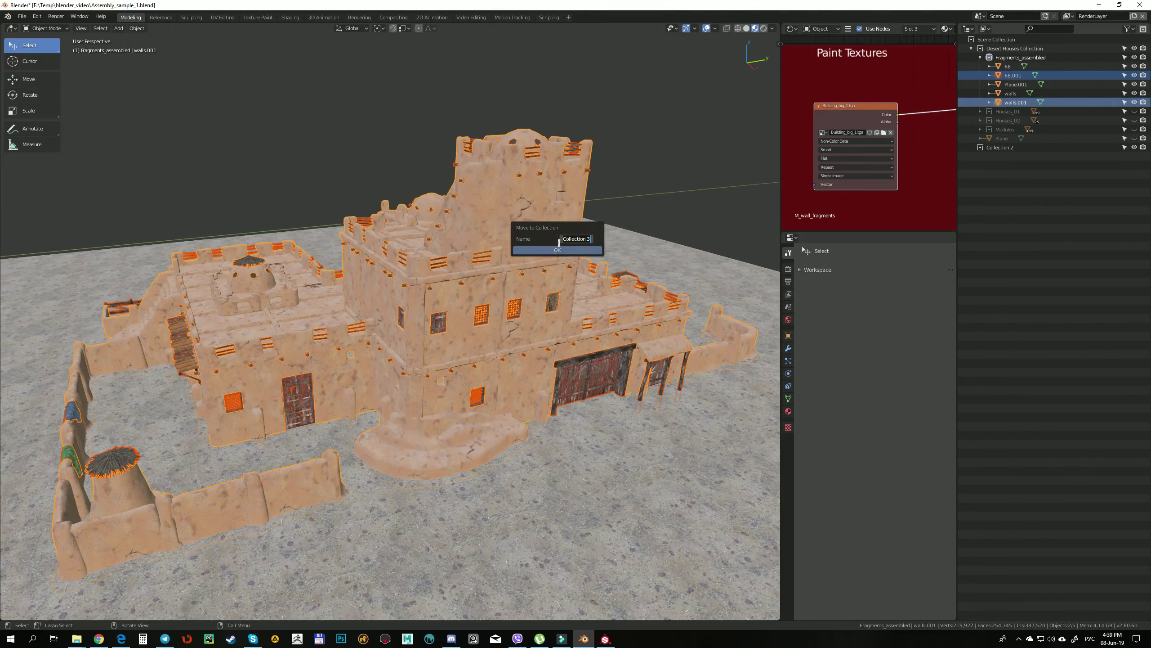
type("b")
key("alt+shift")
type("SP_mesh")
key("Return")
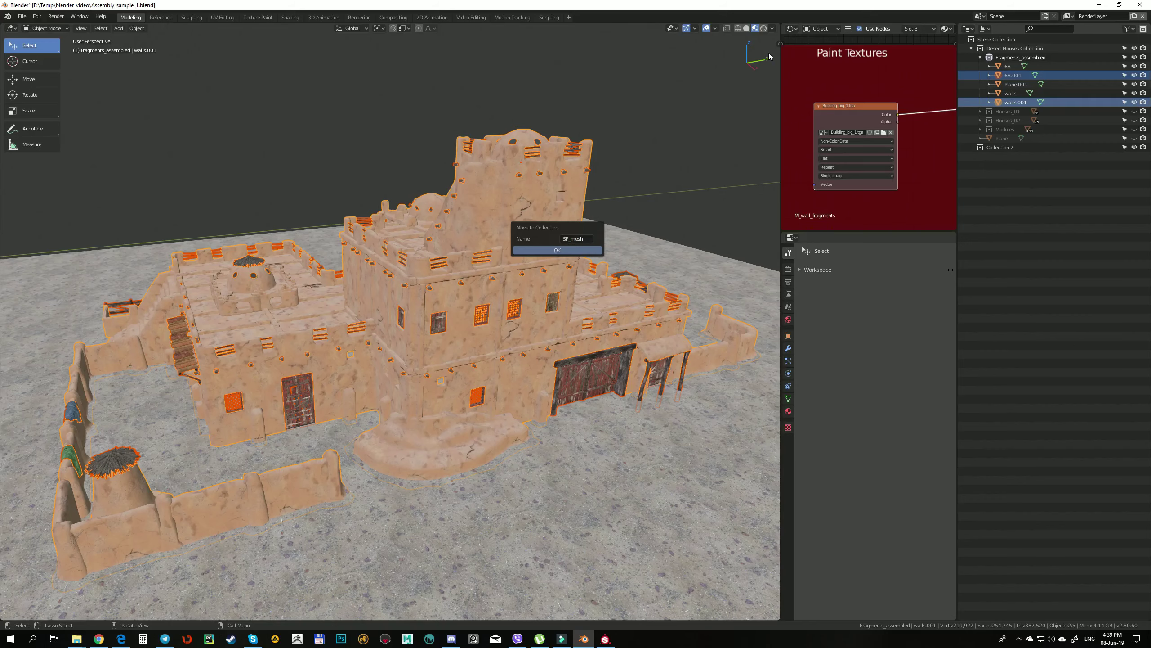
left_click(567, 250)
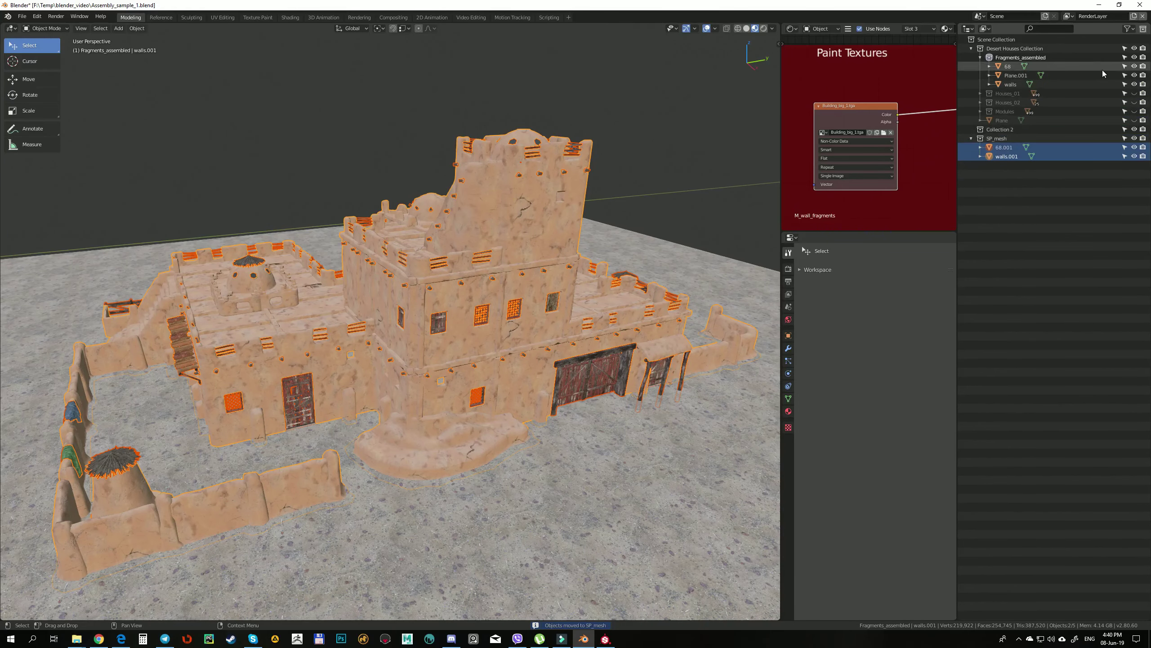
left_click(1134, 57)
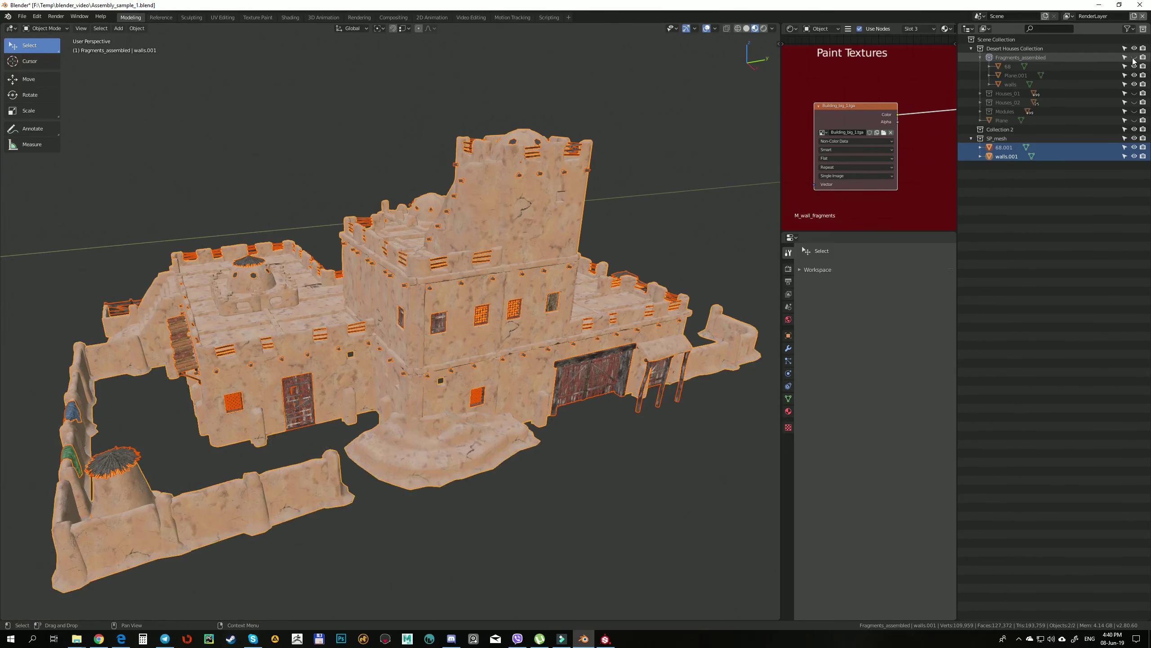
Remove the M_WallMat_Details and M_Glass material slots from walls.001.
left_click(635, 204)
left_click(551, 241)
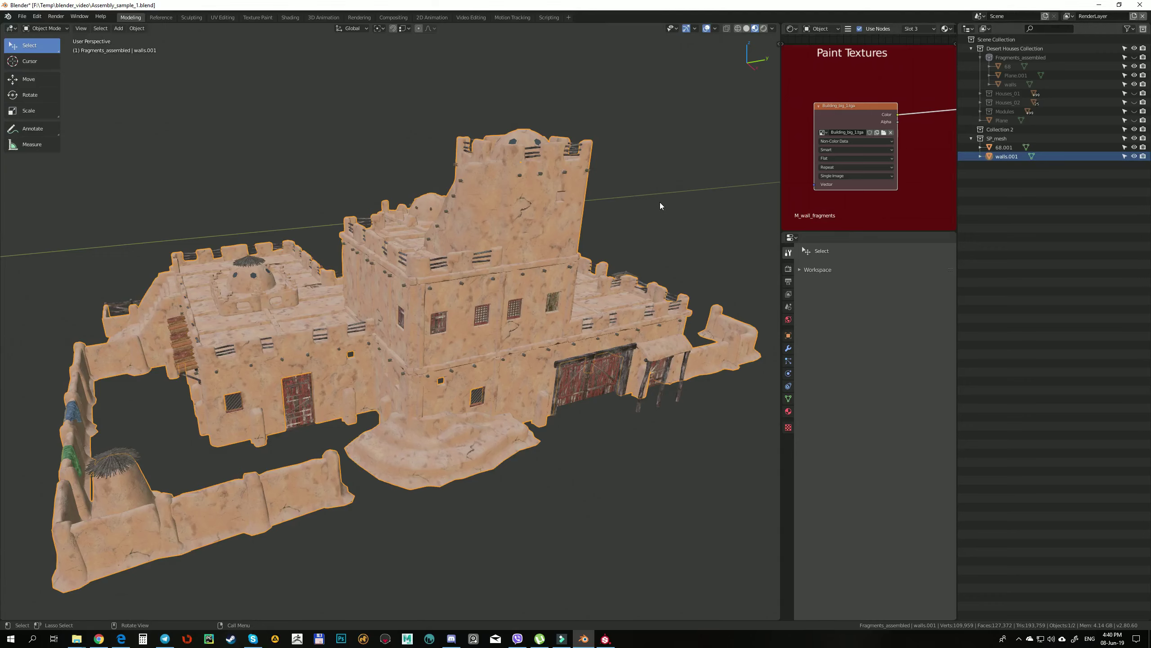
left_click(789, 411)
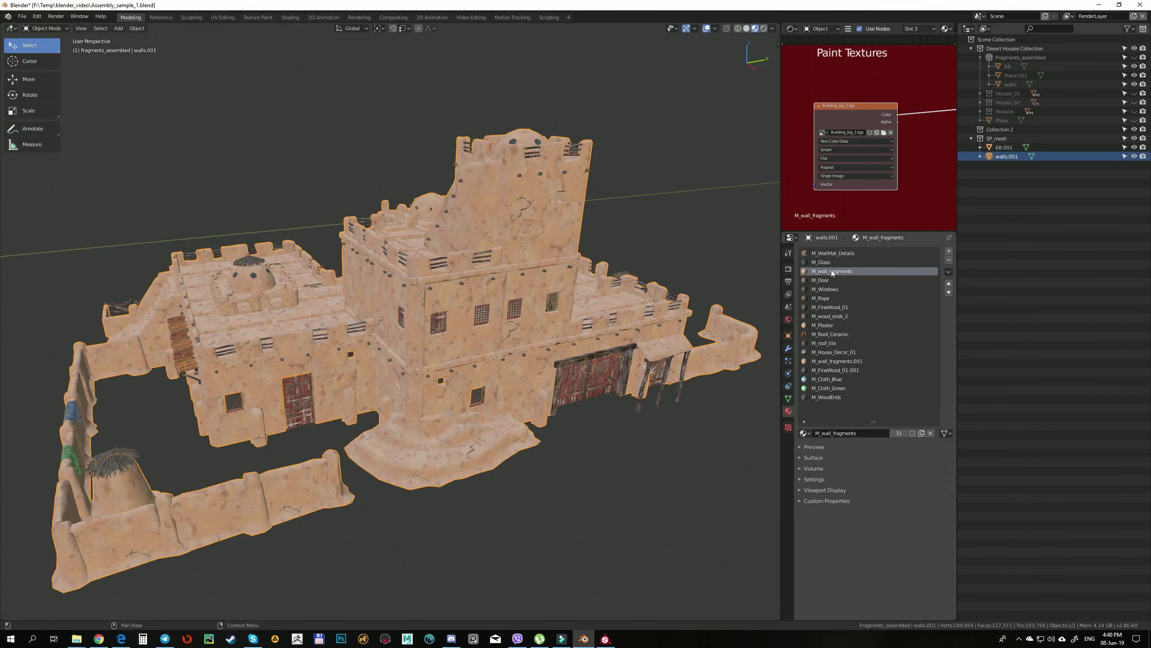
left_click(829, 255)
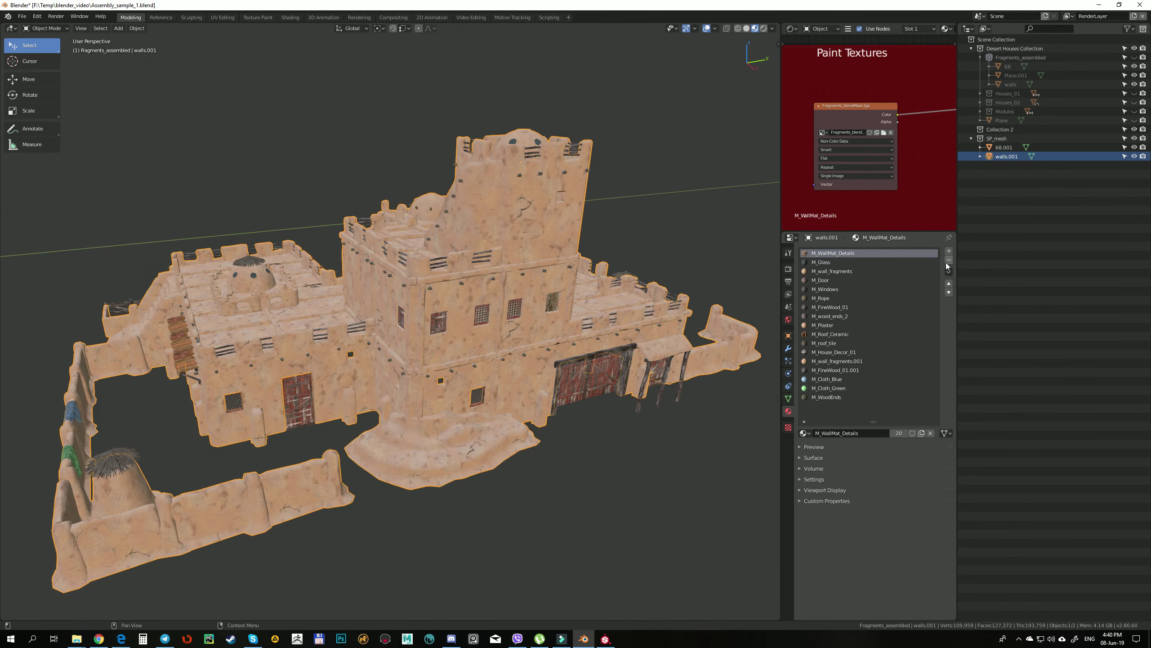
left_click(949, 261)
left_click(948, 260)
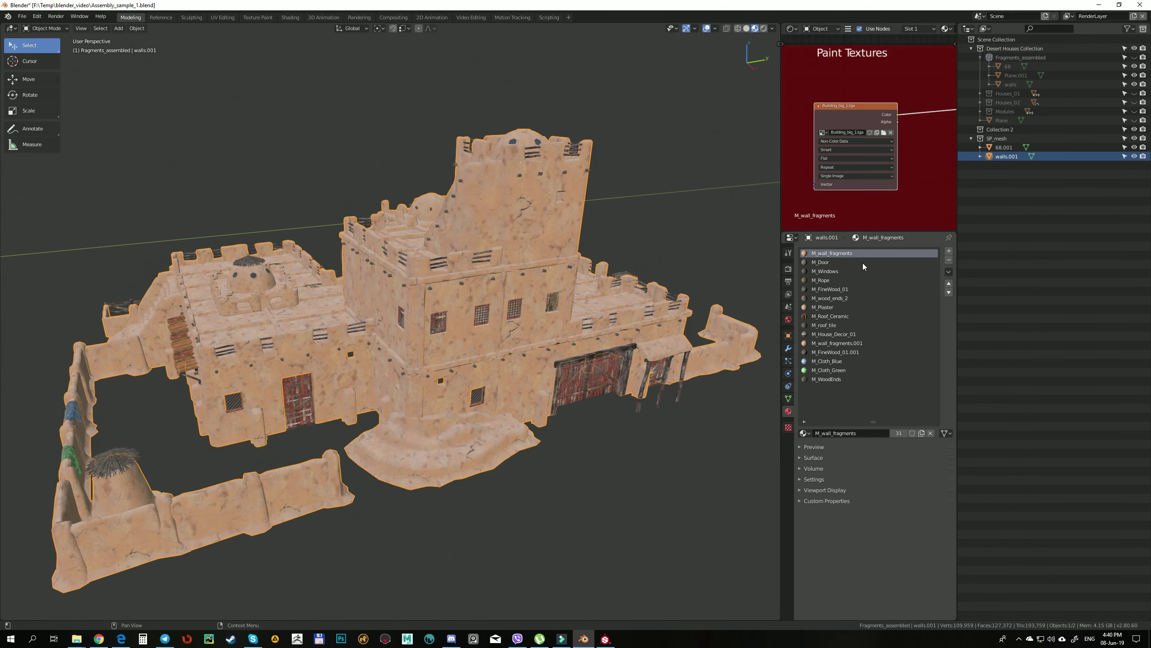
Remove all material slots below M_wall_fragments from walls.001, from M_Door through M_WoodEnds, and save the file.
left_click(828, 261)
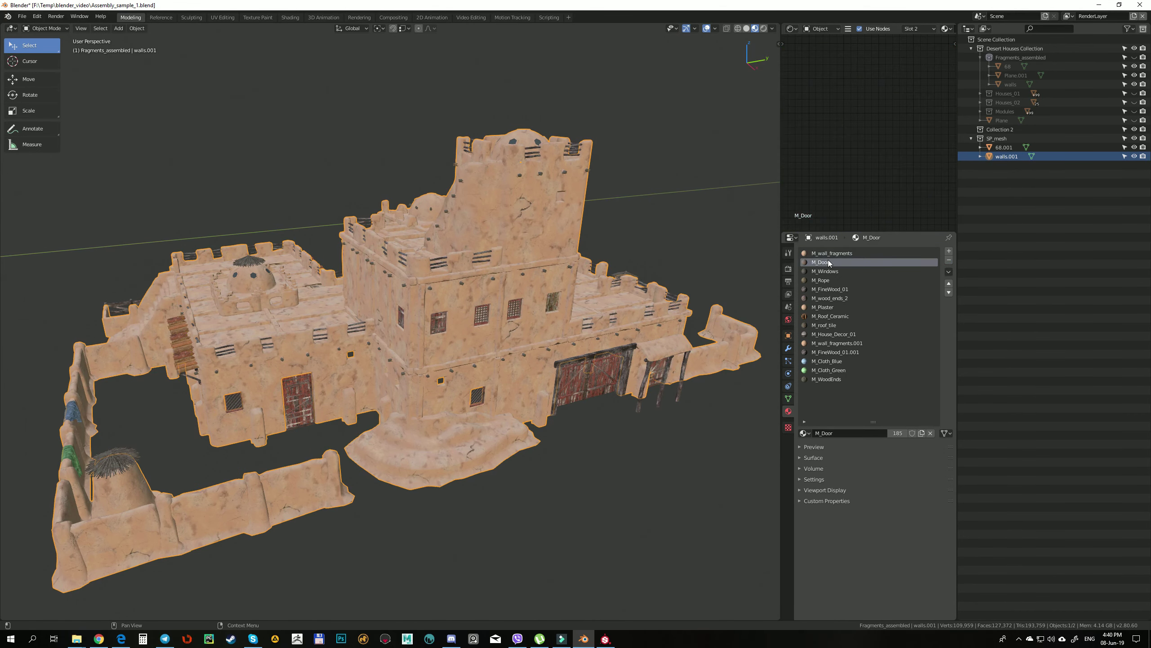
left_click(948, 260)
left_click(949, 260)
left_click(948, 261)
left_click(948, 260)
left_click(948, 261)
left_click(949, 261)
left_click(948, 260)
left_click(948, 261)
left_click(948, 260)
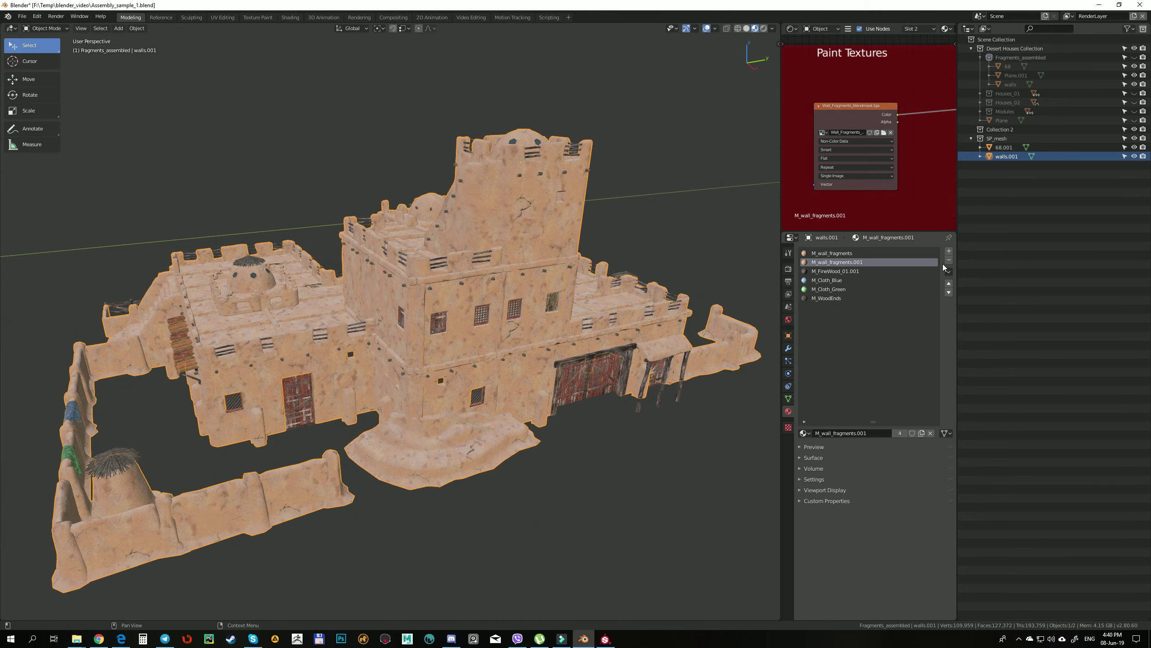
left_click(948, 260)
left_click(949, 260)
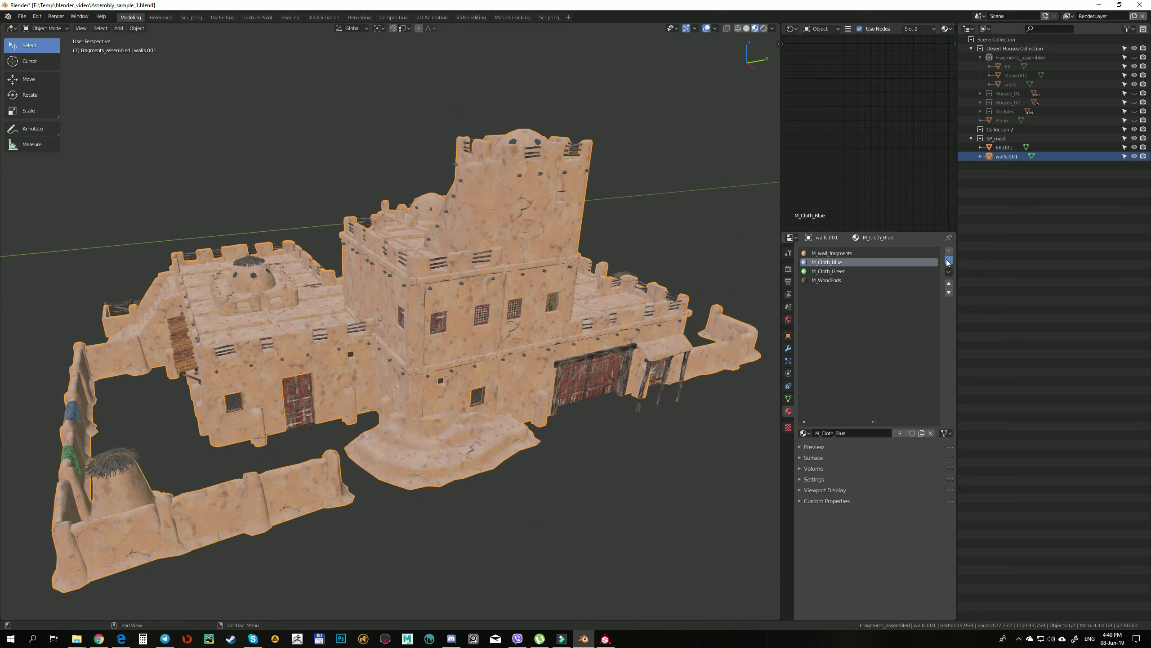
left_click(949, 261)
left_click(948, 260)
left_click(948, 261)
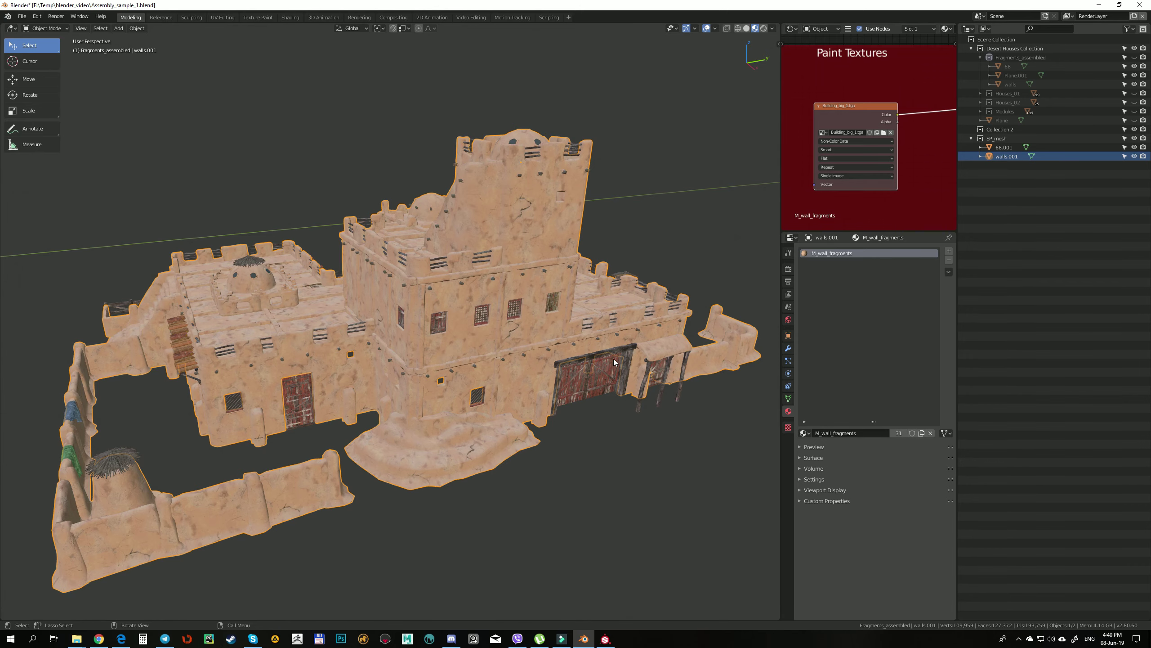
key("ctrl+s")
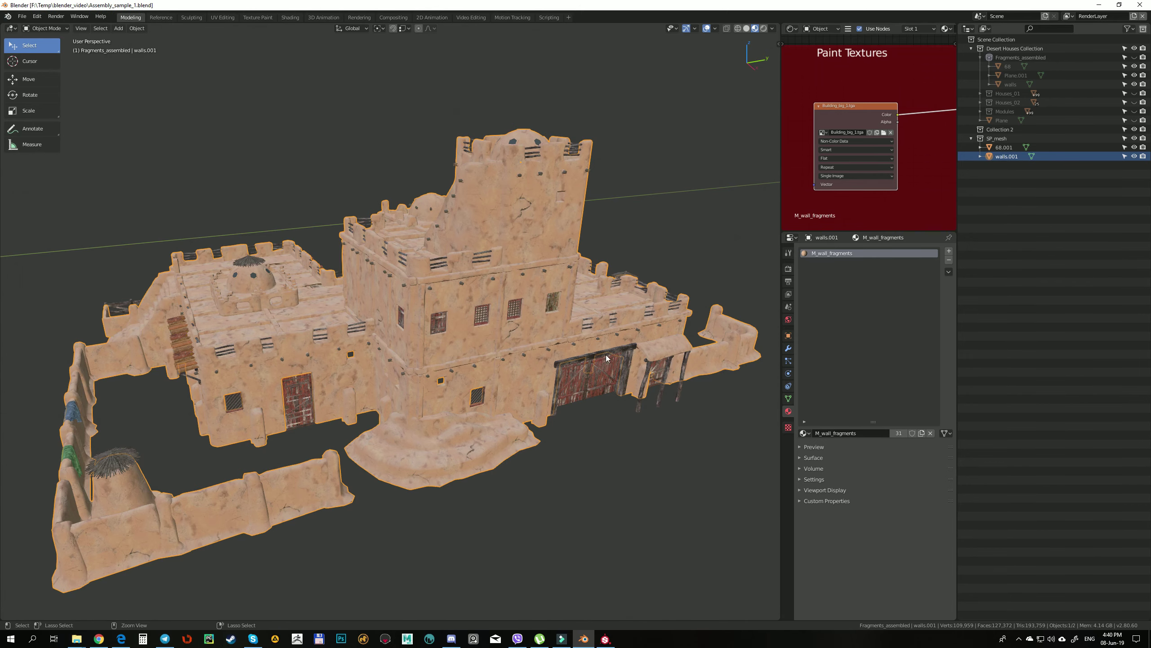
Assign the M_Glass material to all faces of the 68.001 mesh in face editing mode, leaving nothing selected.
left_click(1014, 148)
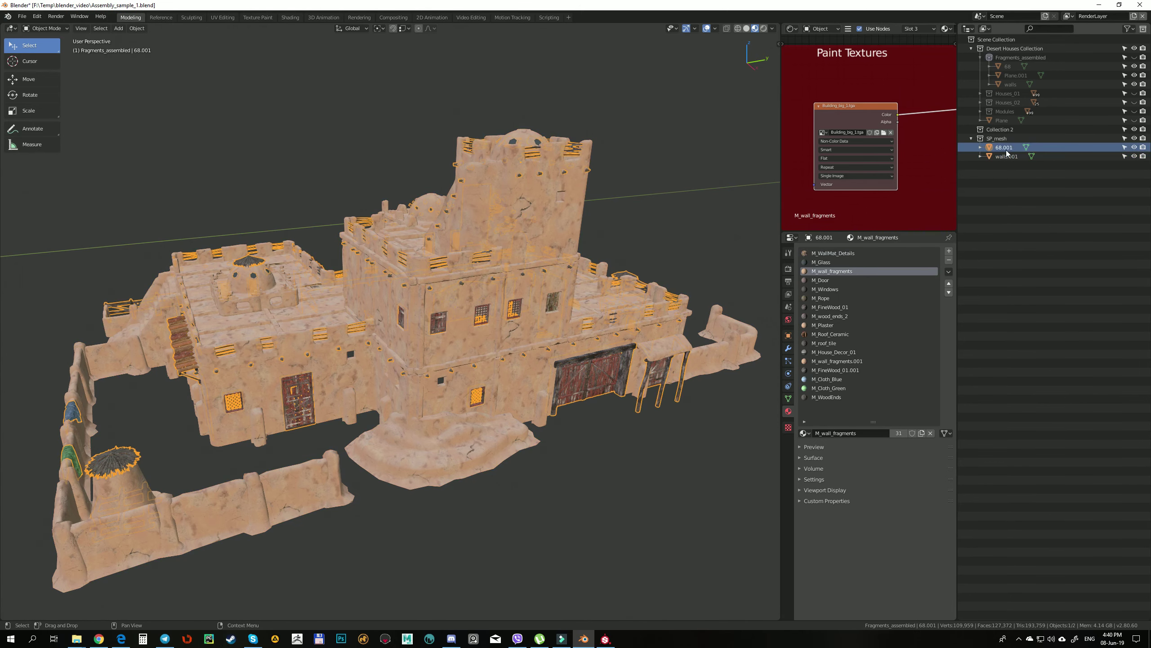
left_click(827, 263)
left_click(687, 249)
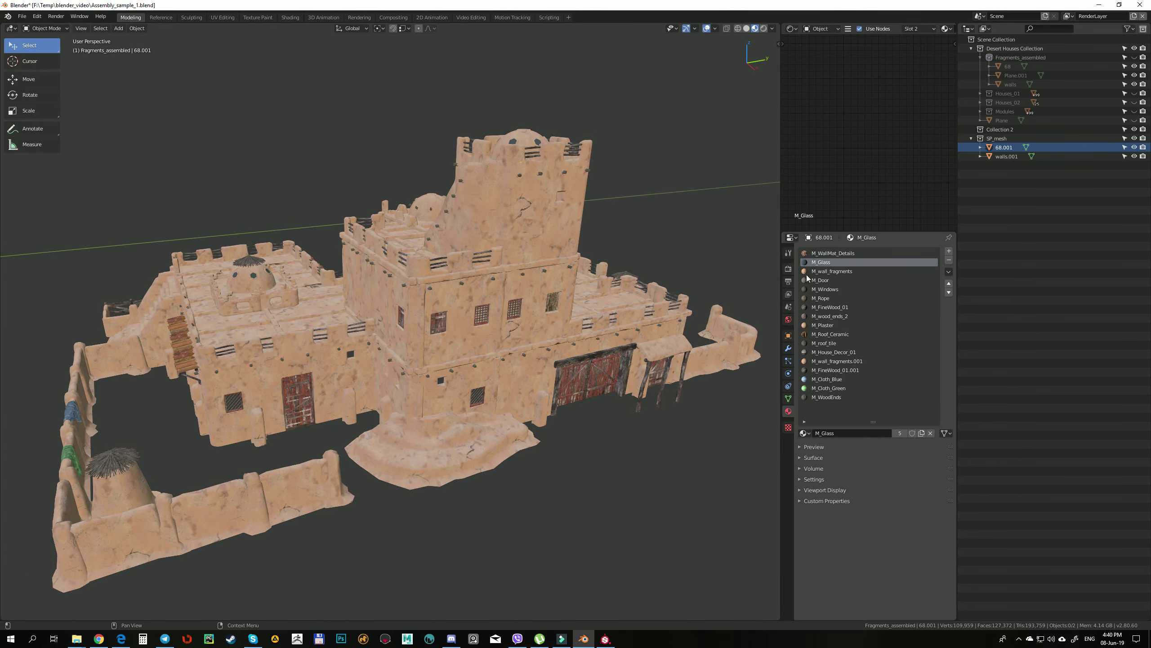
left_click(1001, 148)
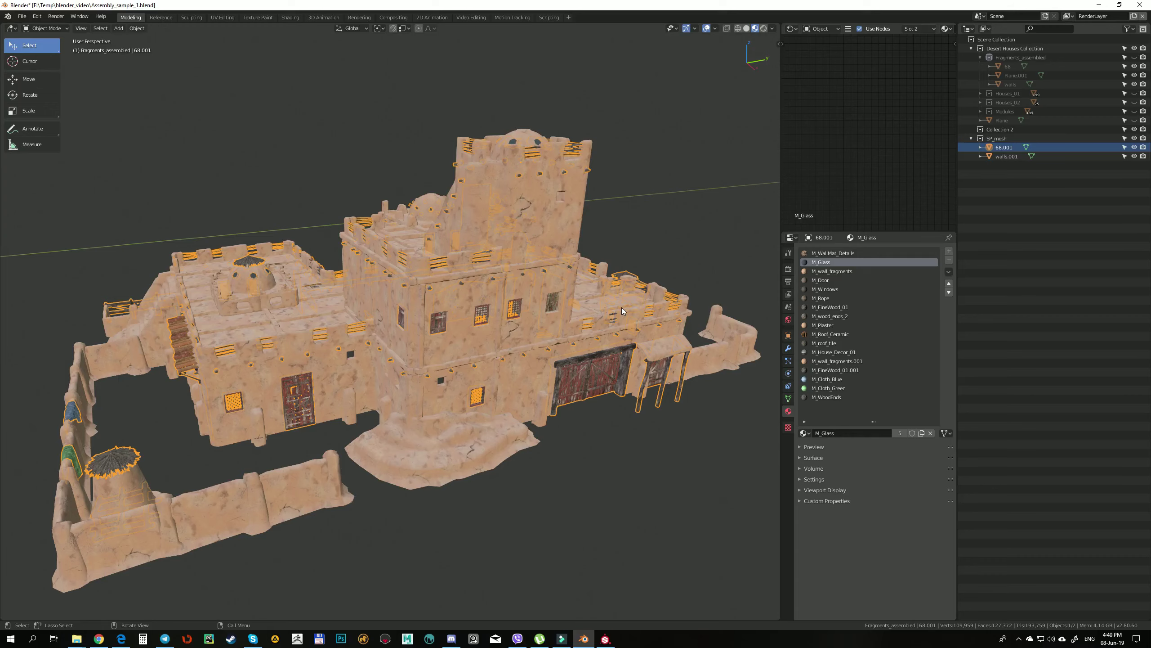
key("ctrl+Tab")
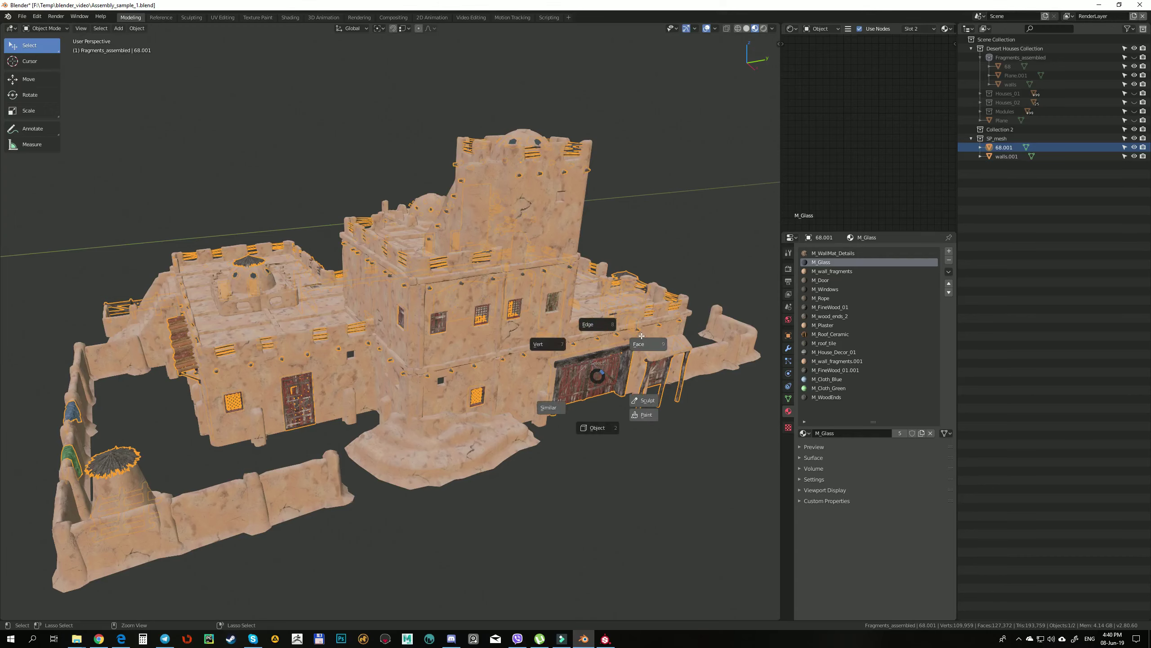
left_click(642, 338)
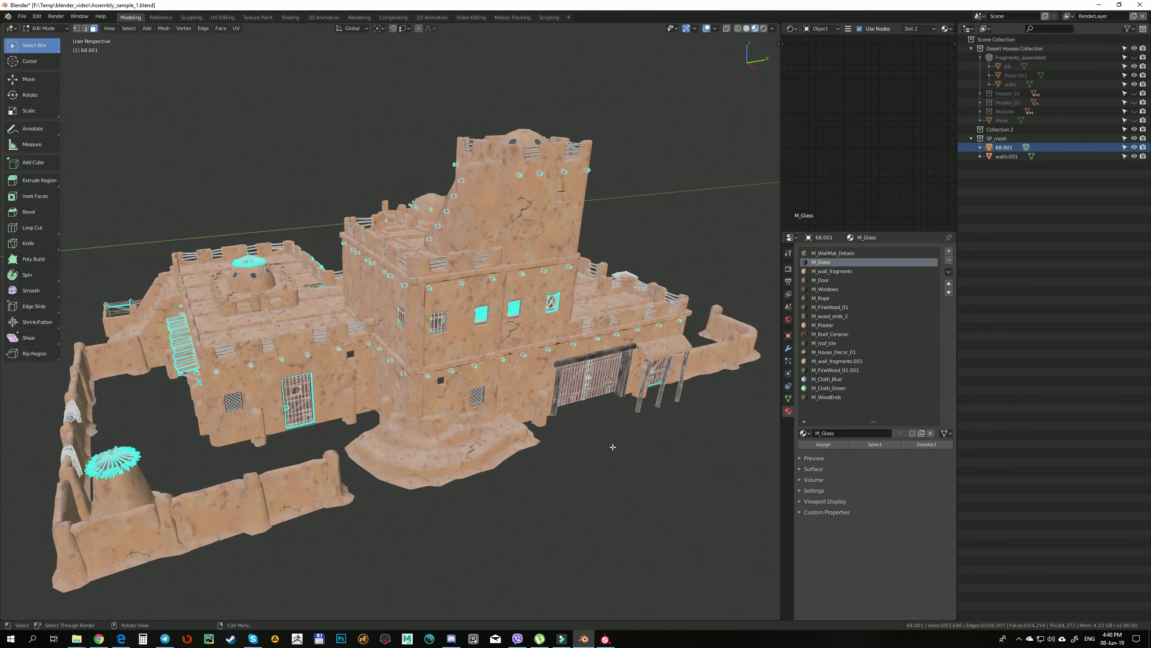
key("a")
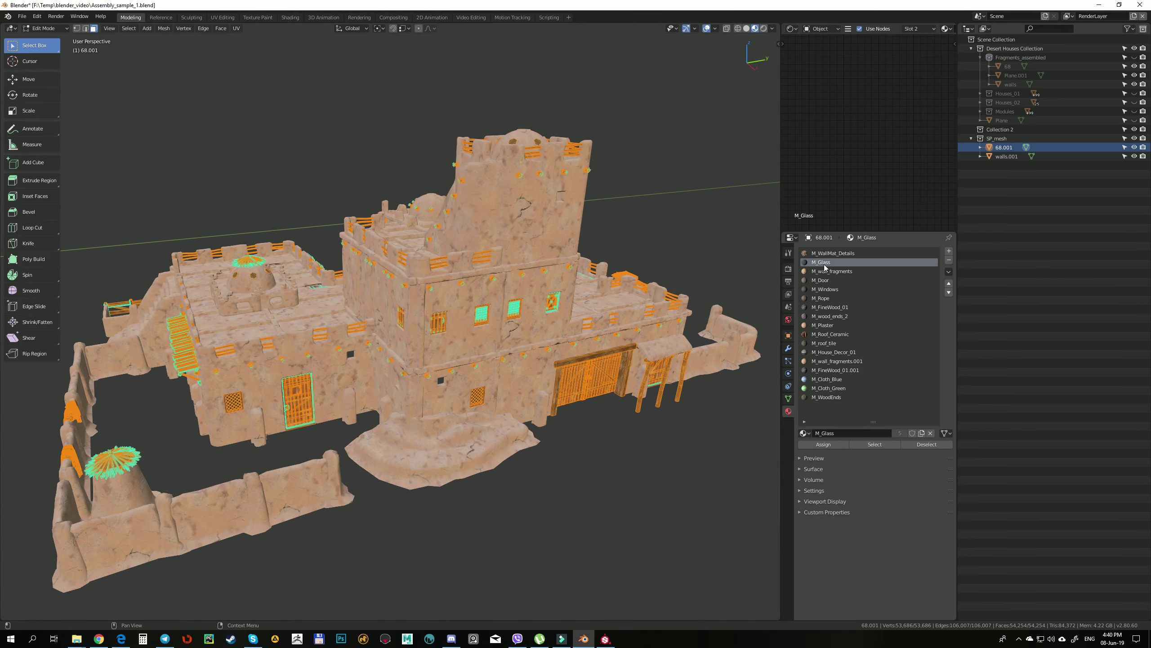
left_click(826, 444)
key("alt+a")
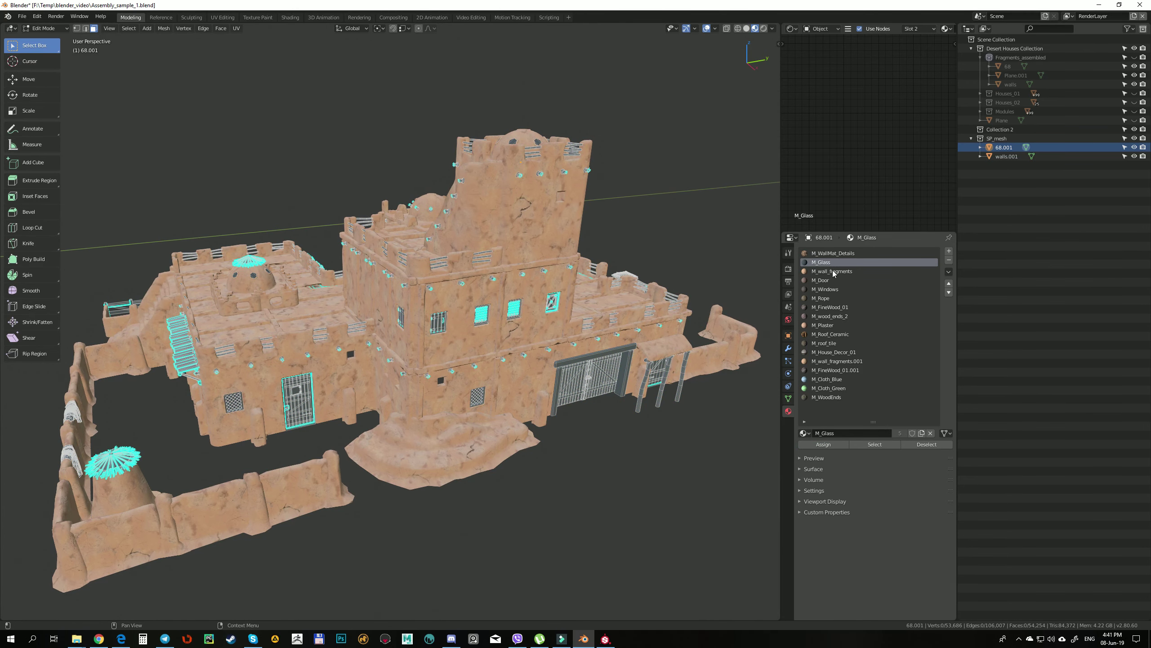
Try to remove the M_WallMat_Details material slot from 68.001 while in Edit Mode.
left_click(833, 253)
left_click(948, 260)
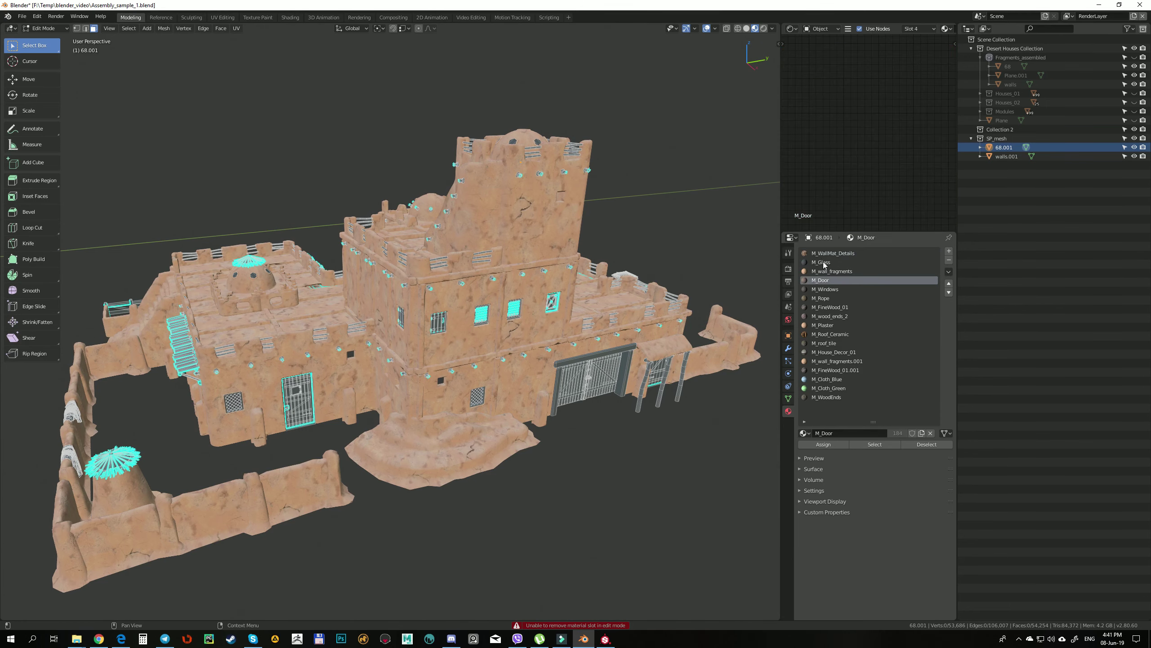
left_click(947, 260)
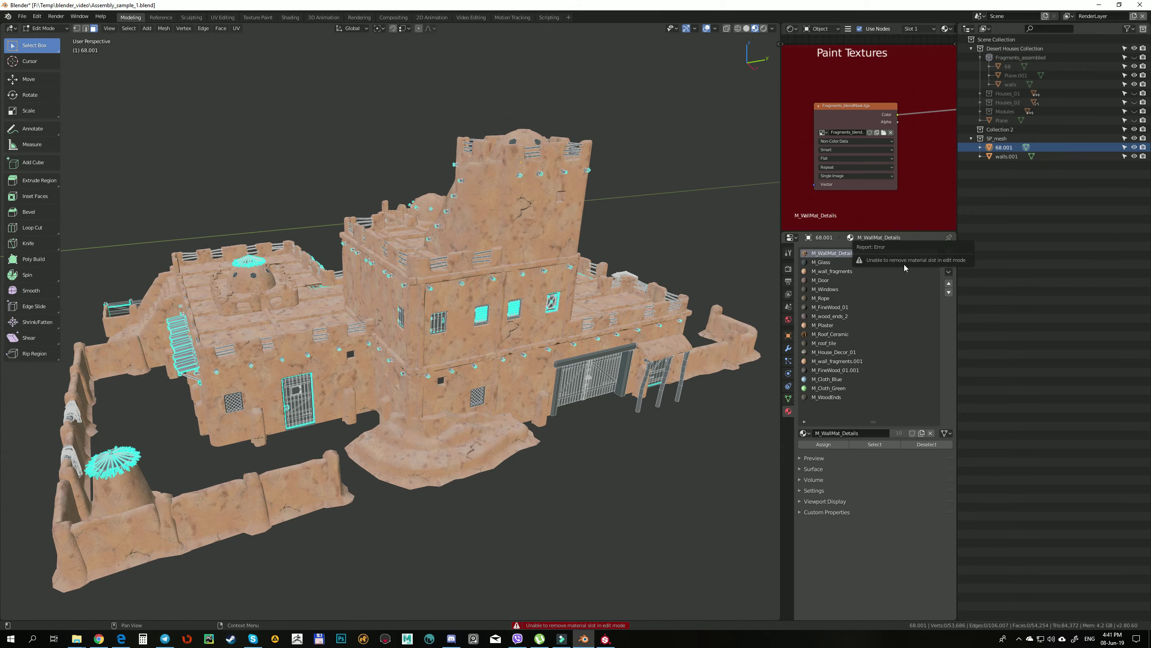
Return to Object Mode and remove every material slot except M_Glass from 68.001.
key("alt+a")
left_click(657, 276)
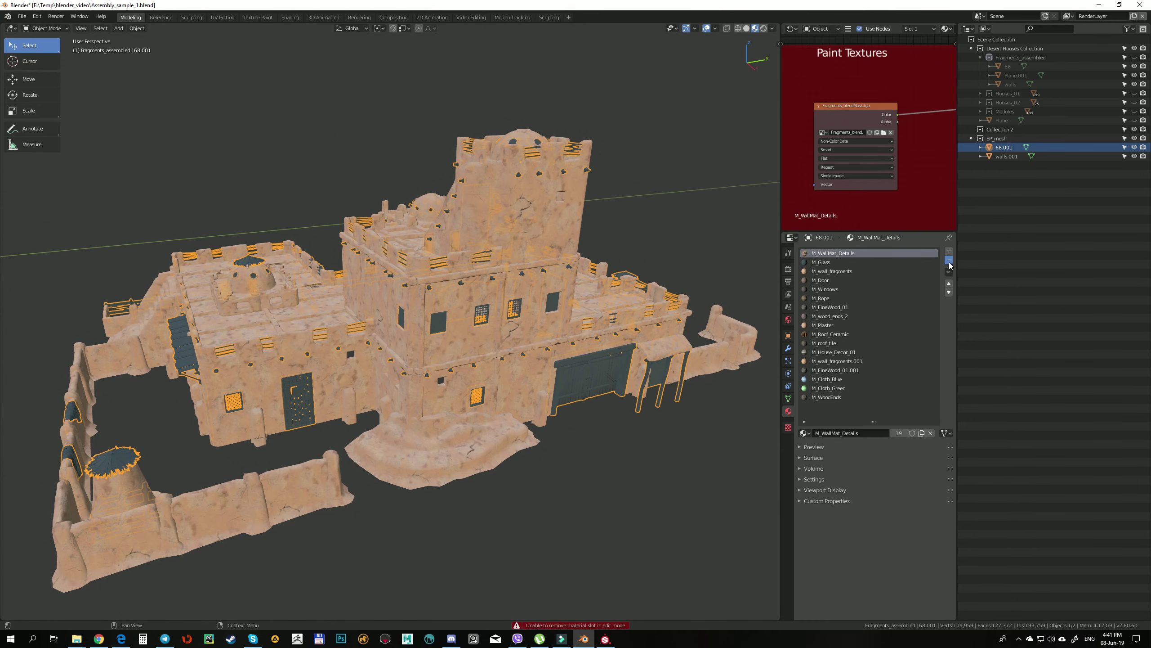
left_click(948, 259)
left_click(948, 260)
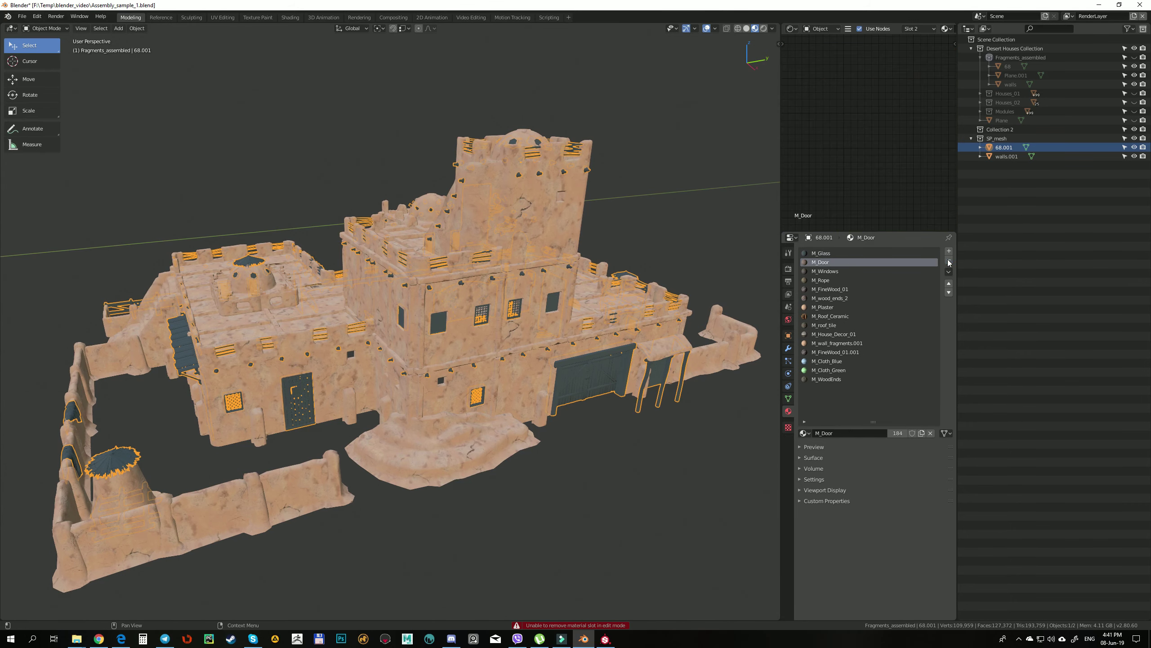
left_click(948, 261)
left_click(948, 260)
left_click(948, 261)
left_click(948, 261)
left_click(948, 260)
left_click(948, 261)
left_click(948, 260)
left_click(948, 261)
left_click(948, 261)
left_click(948, 261)
left_click(948, 261)
left_click(948, 261)
left_click(948, 261)
left_click(948, 262)
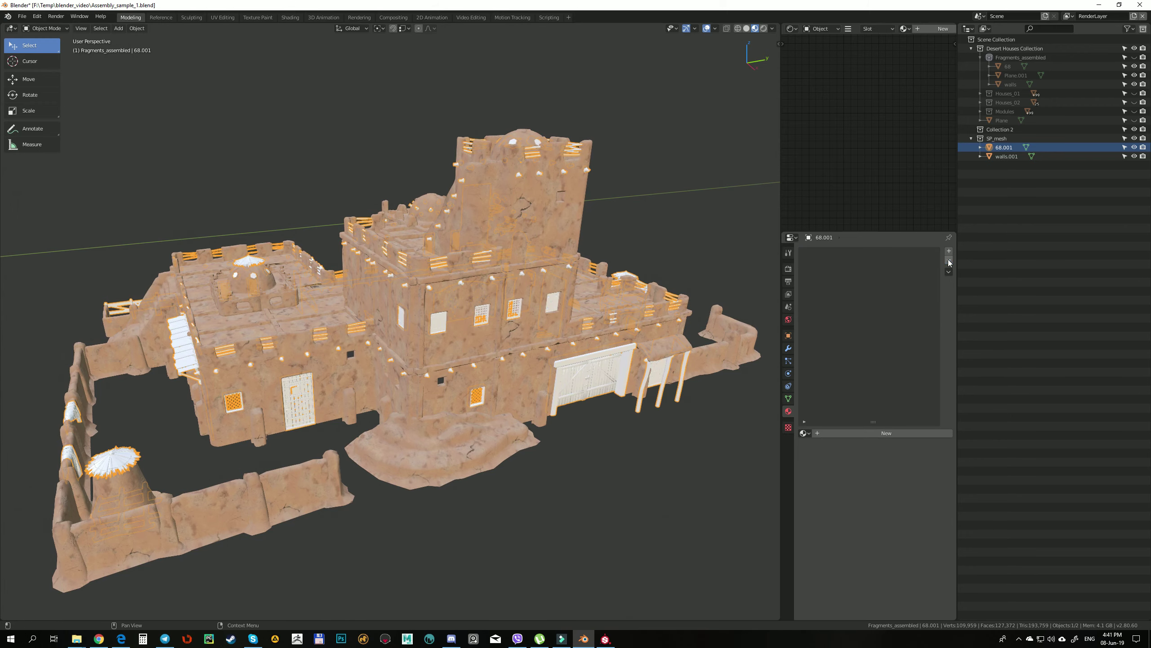
left_click(689, 205)
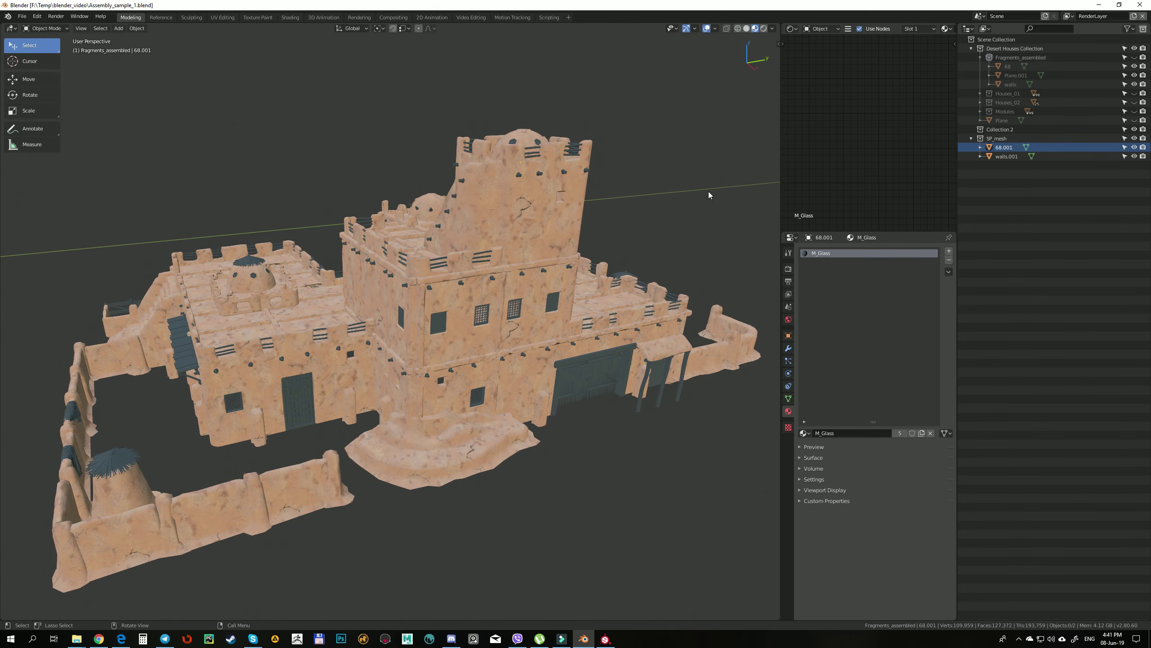
Export only the selected meshes 68.001 and walls.001 as FBX, overwriting SP_blend_1.fbx in the blender_video folder.
left_click(988, 149)
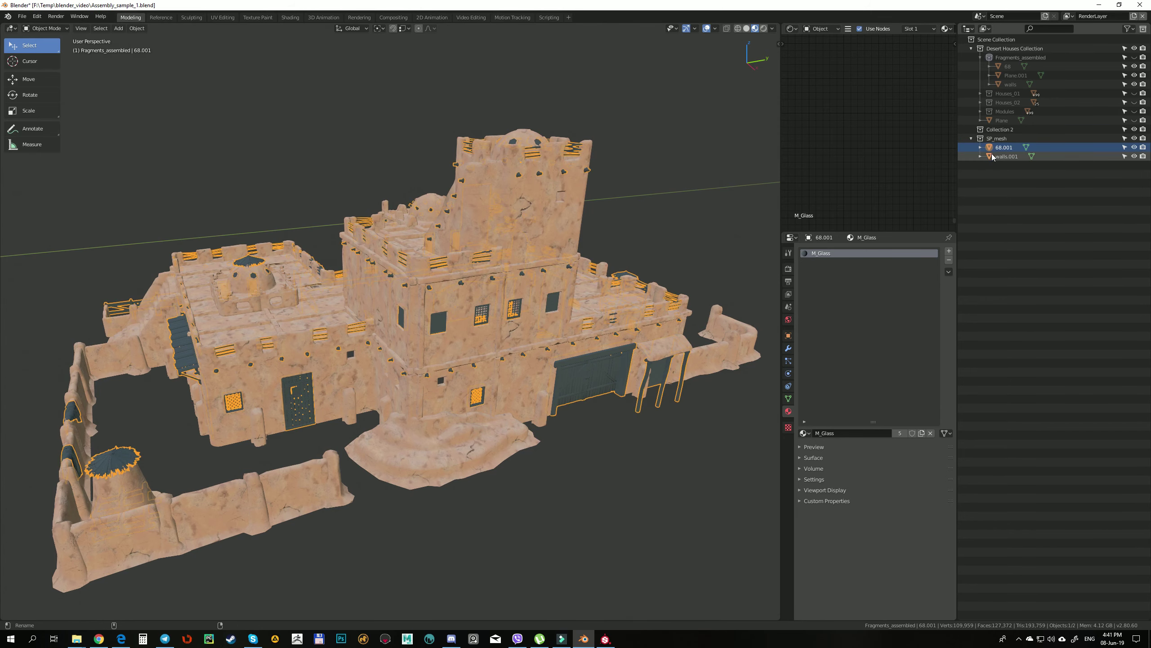
left_click(1006, 156, "ctrl")
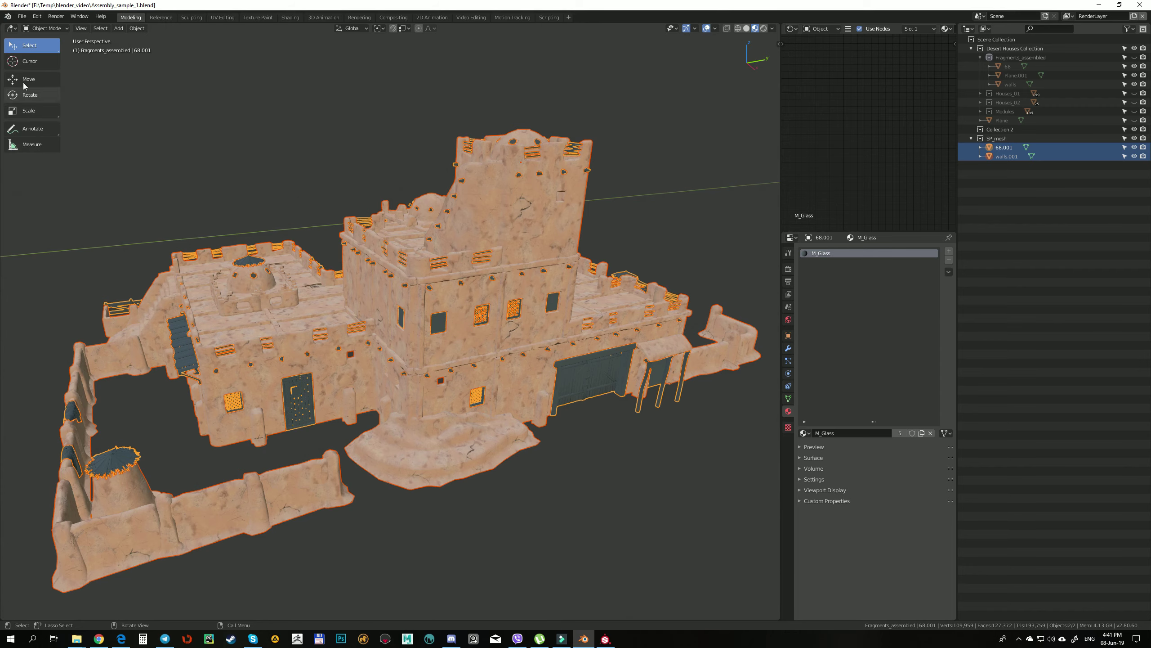
left_click(21, 16)
mouse_move(57, 191)
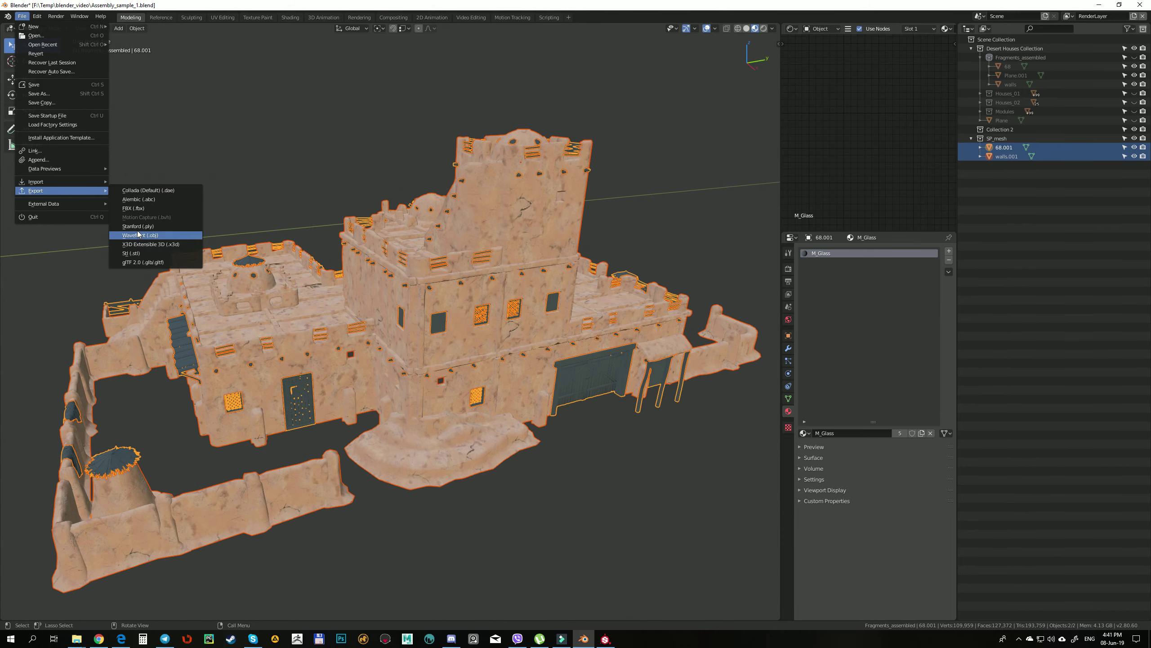
left_click(136, 208)
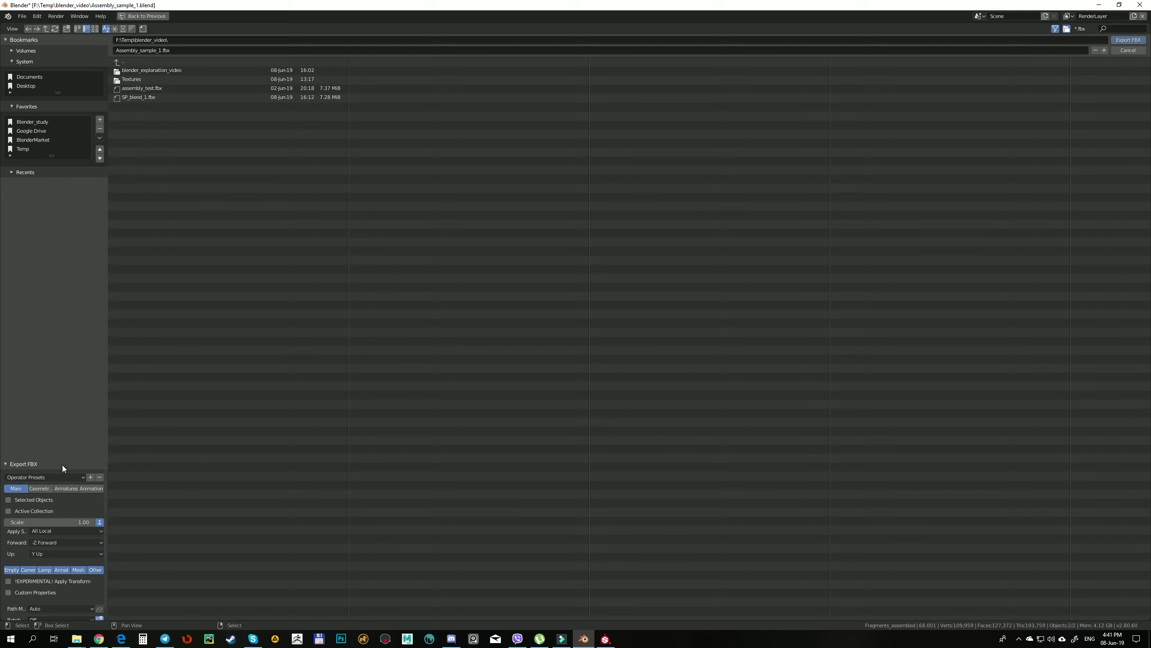
left_click(11, 500)
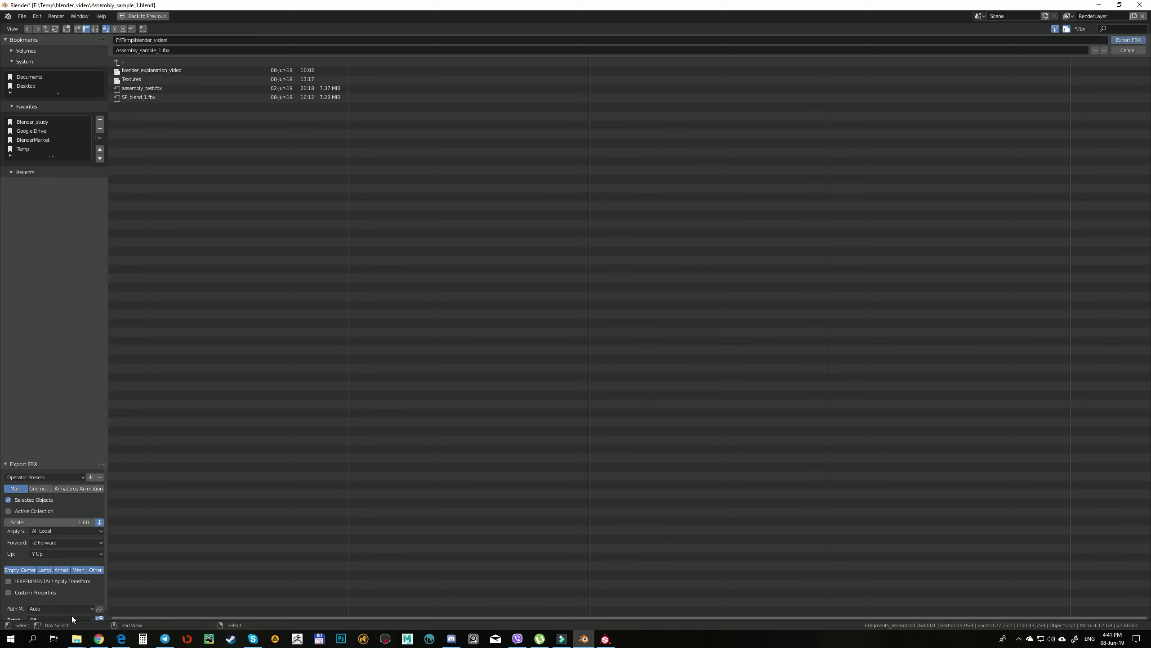
left_click(131, 97)
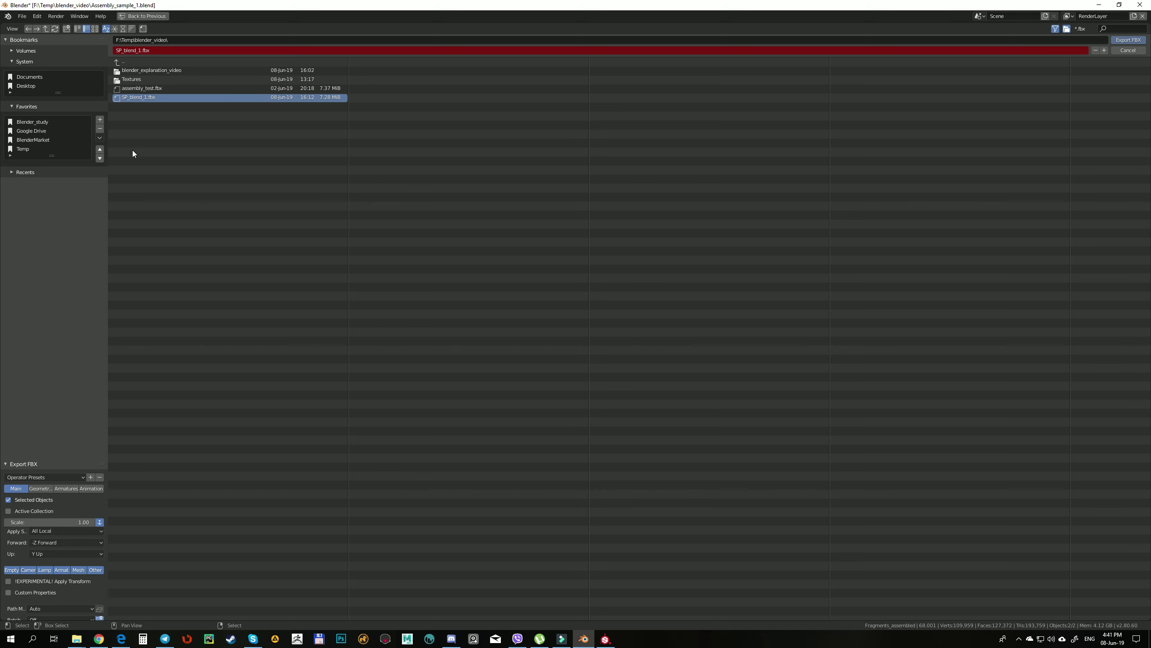
double_click(139, 97)
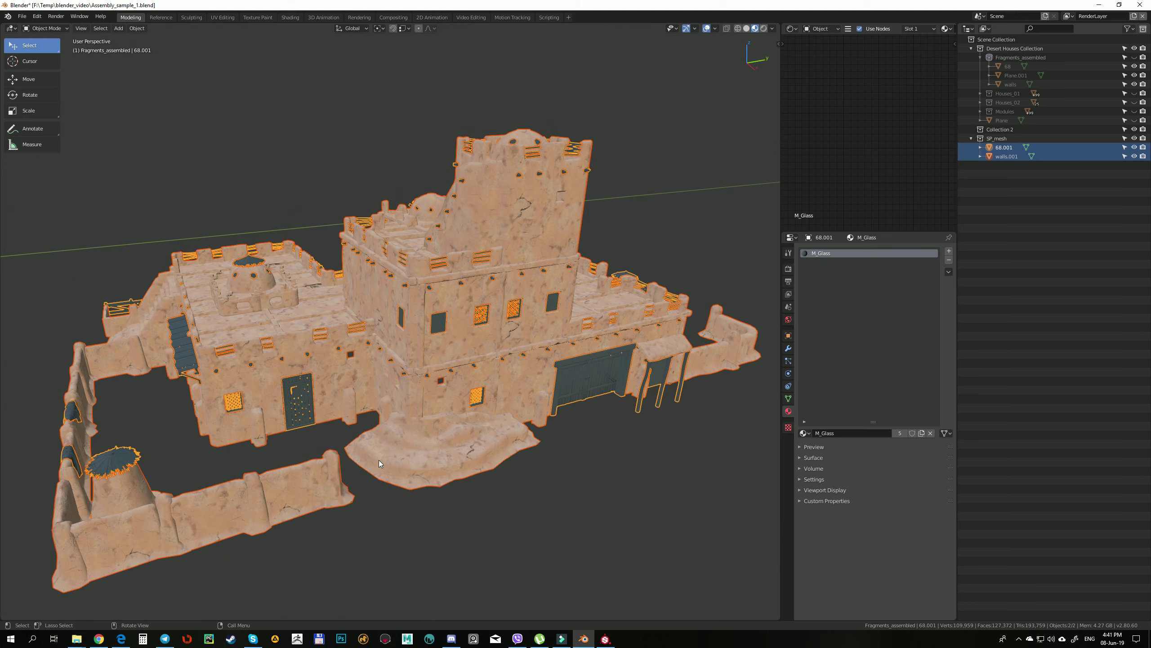
Switch to File Explorer and look through the Substance Painter shelf folder and its templates subfolder.
mouse_move(77, 638)
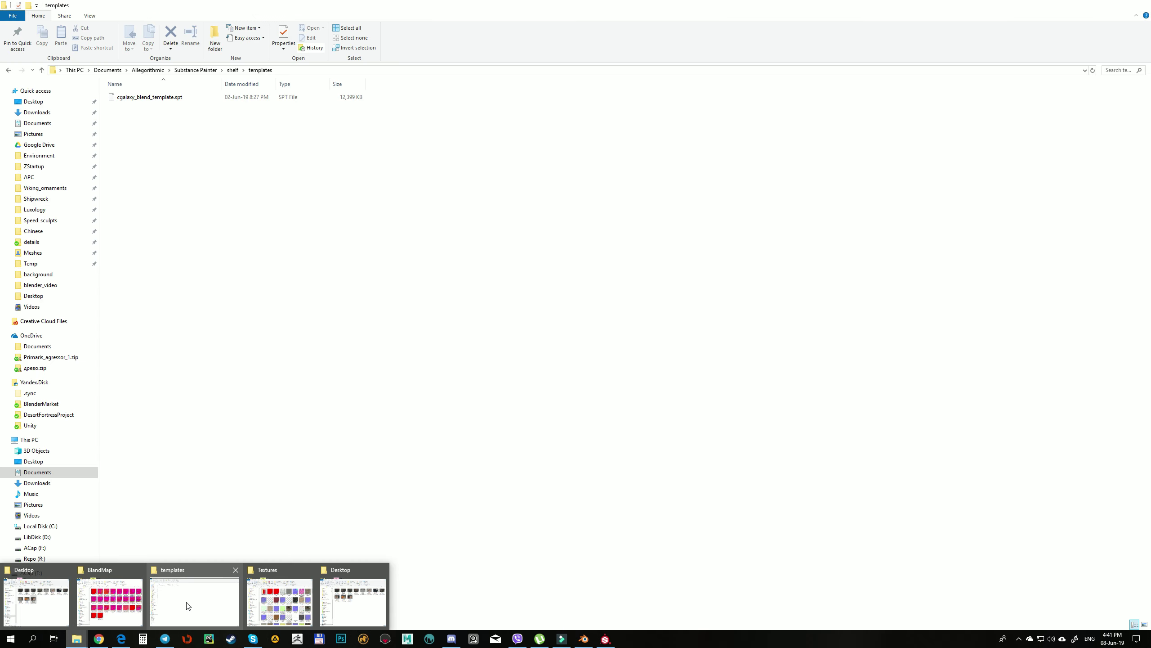
left_click(185, 606)
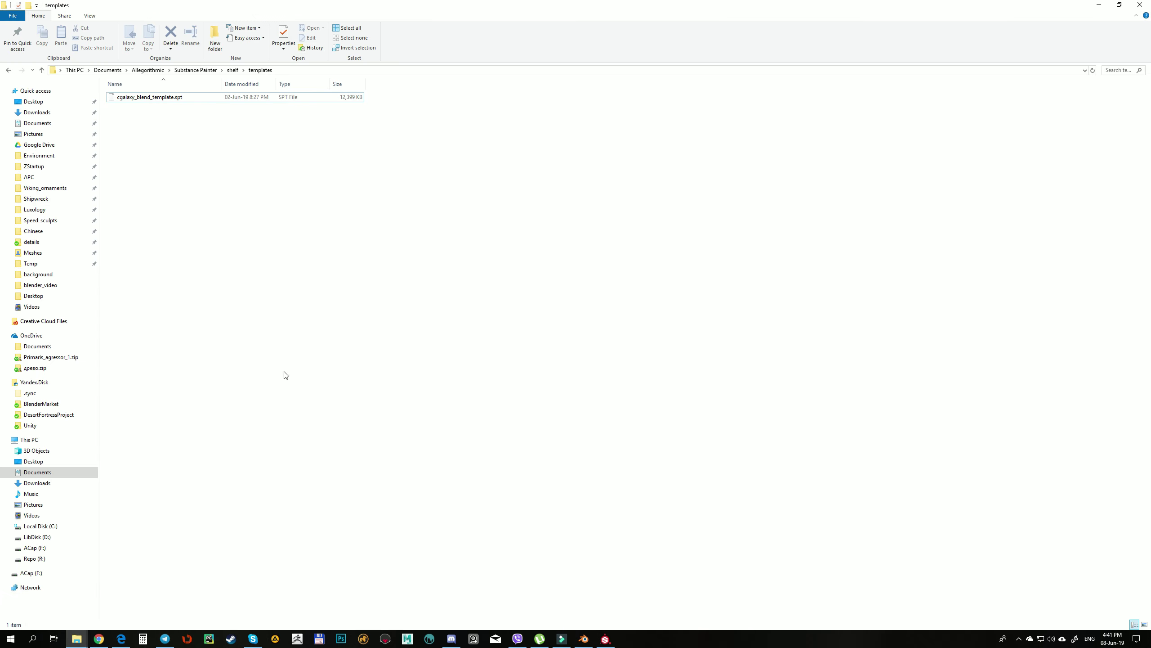
left_click(233, 69)
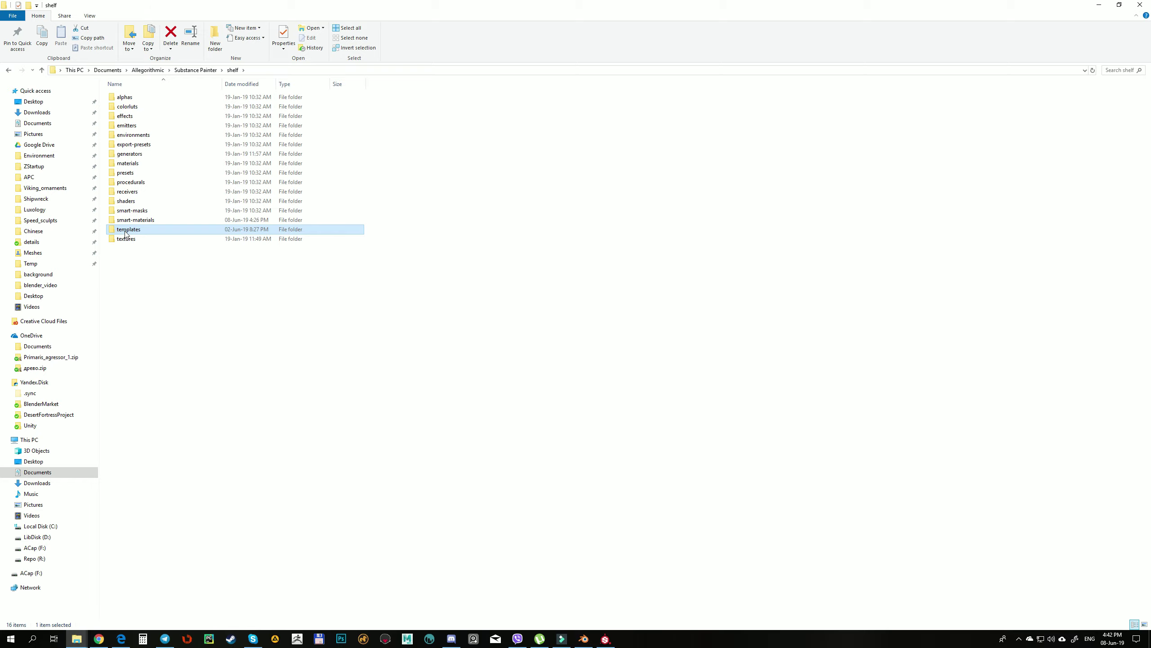
left_click(76, 638)
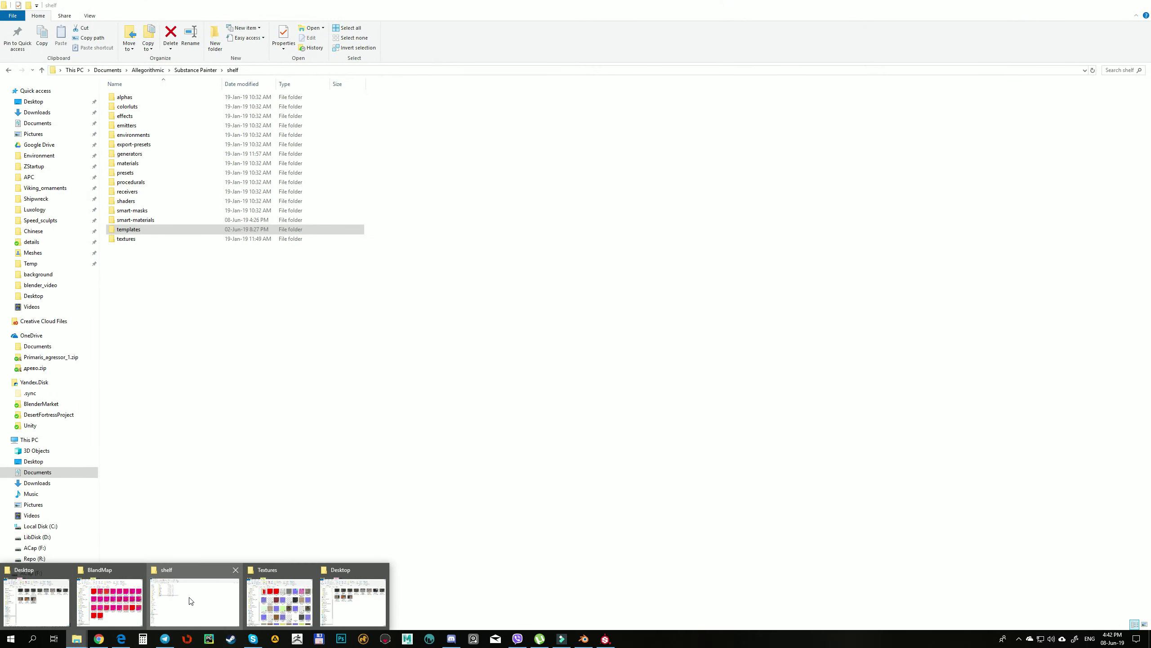
left_click(191, 600)
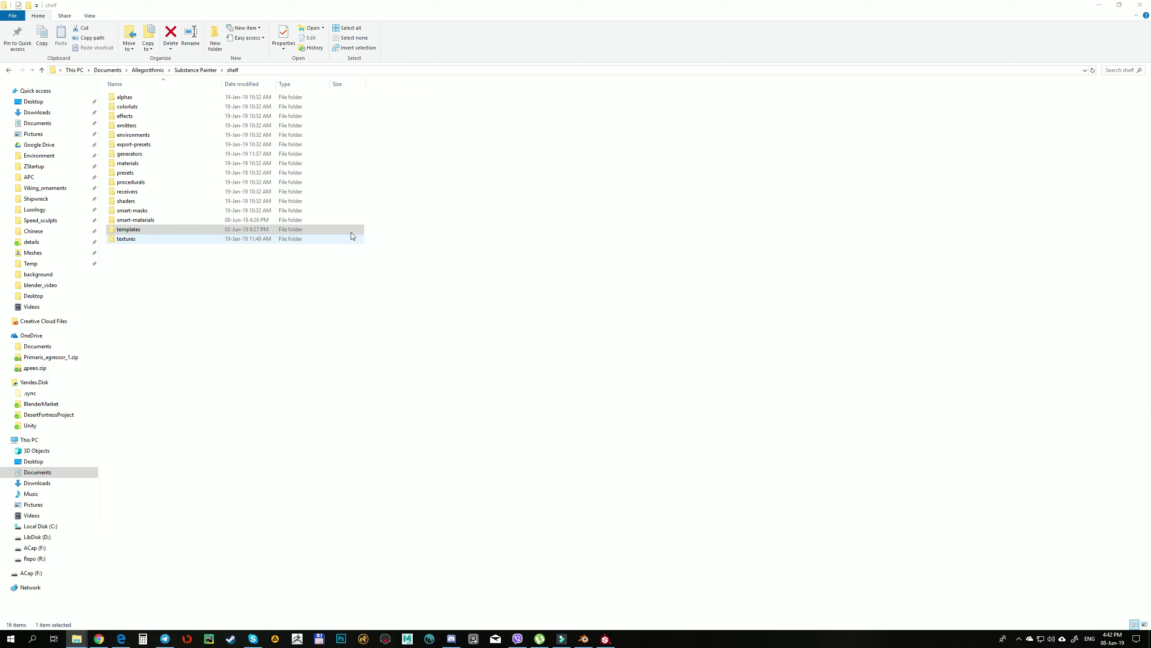
double_click(129, 229)
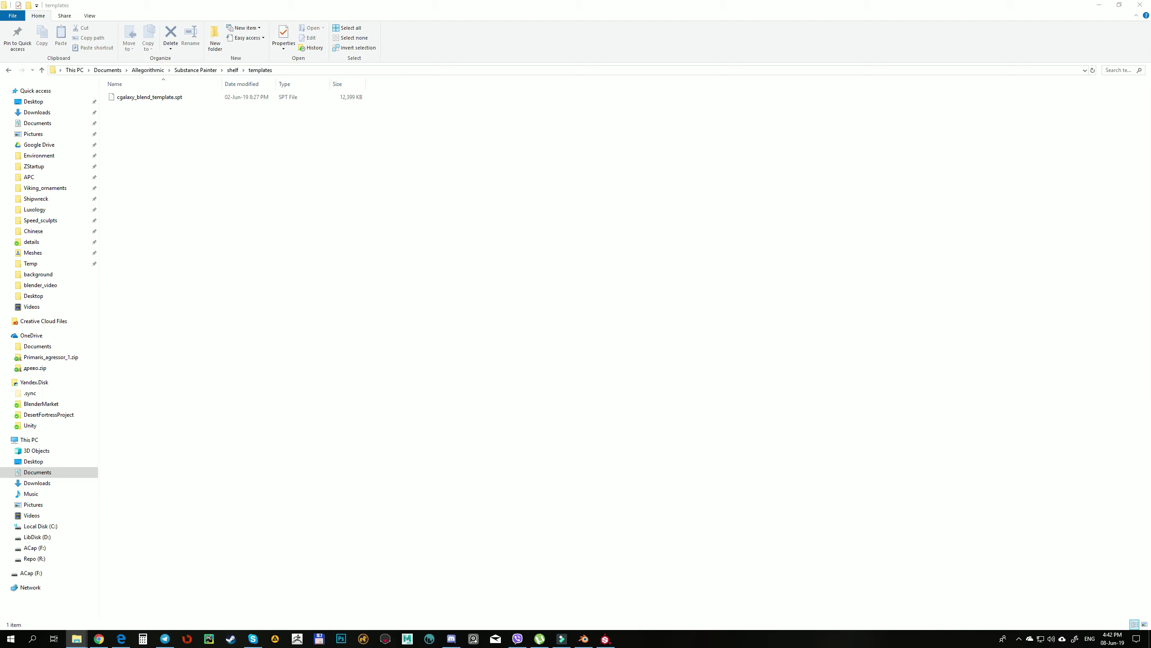
Inspect the templates folder inside SP_tools in blender_explanation_video, and compare it with the shelf's templates folder.
left_click_drag(1150, 73, 597, 73)
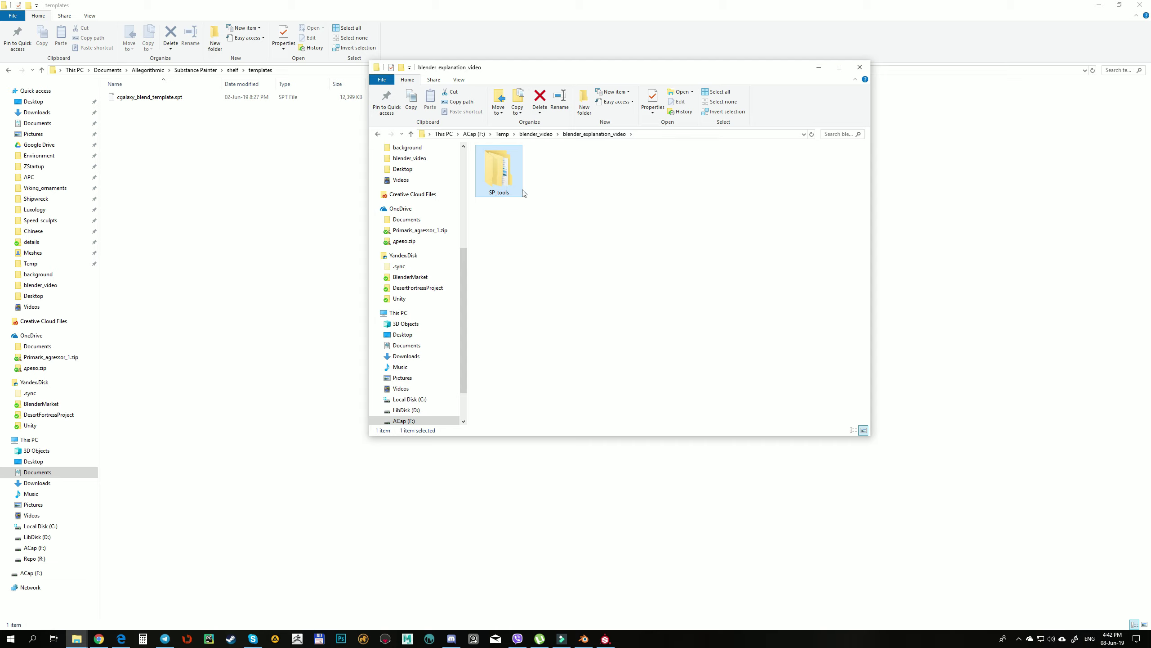
double_click(501, 181)
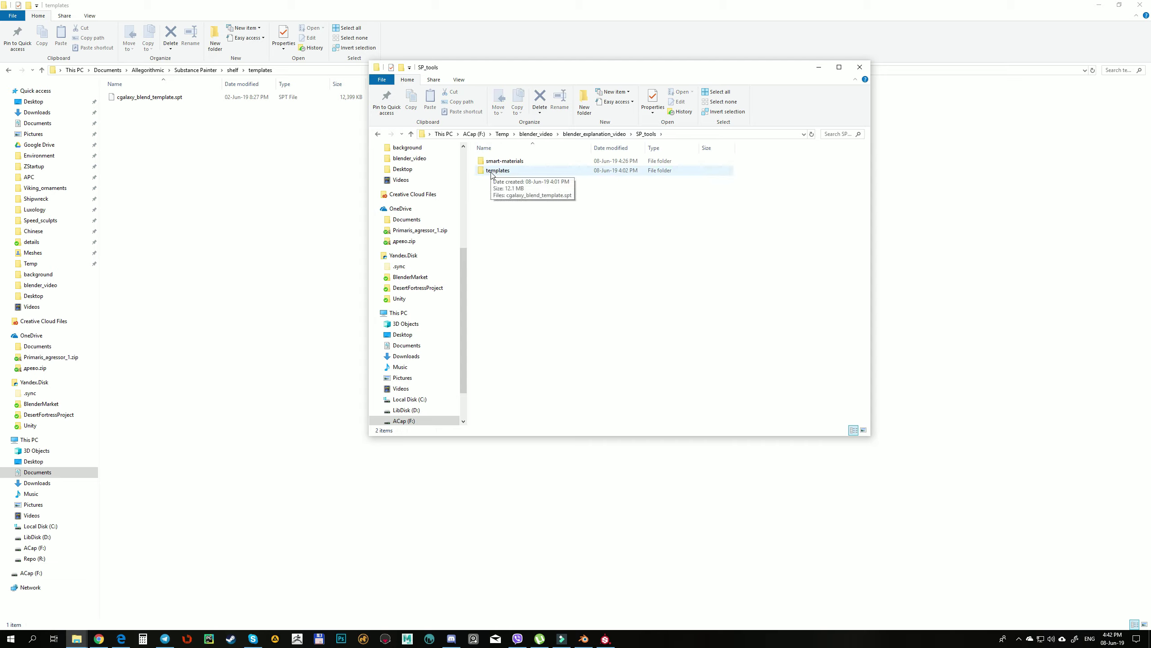
left_click(492, 174)
double_click(492, 174)
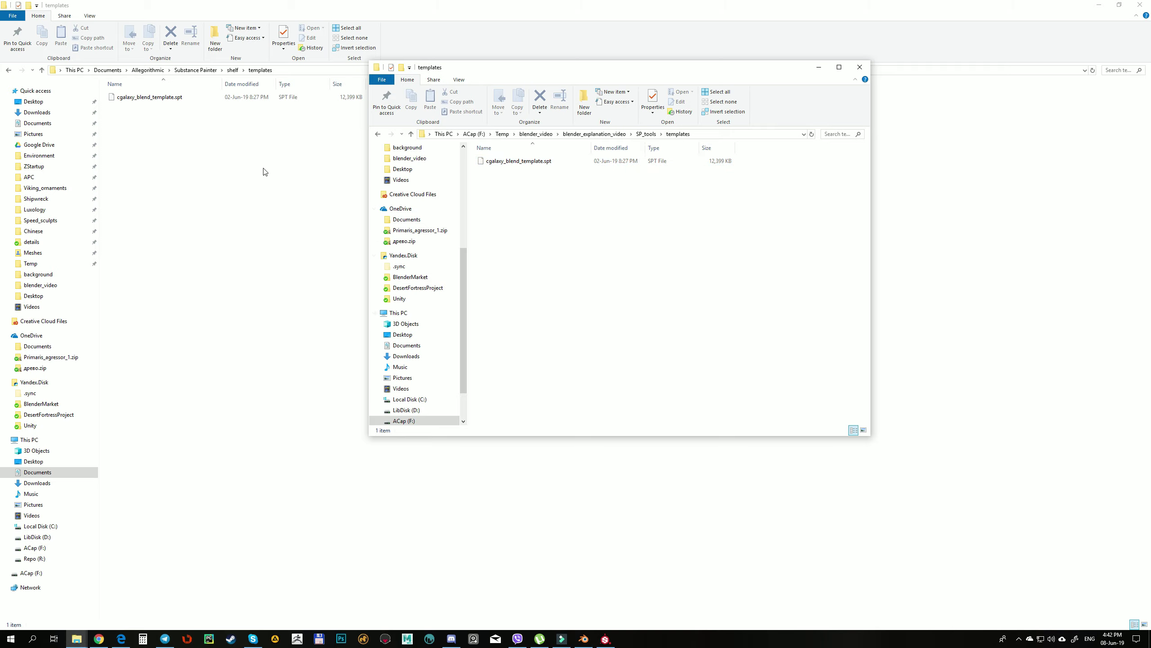
left_click(210, 158)
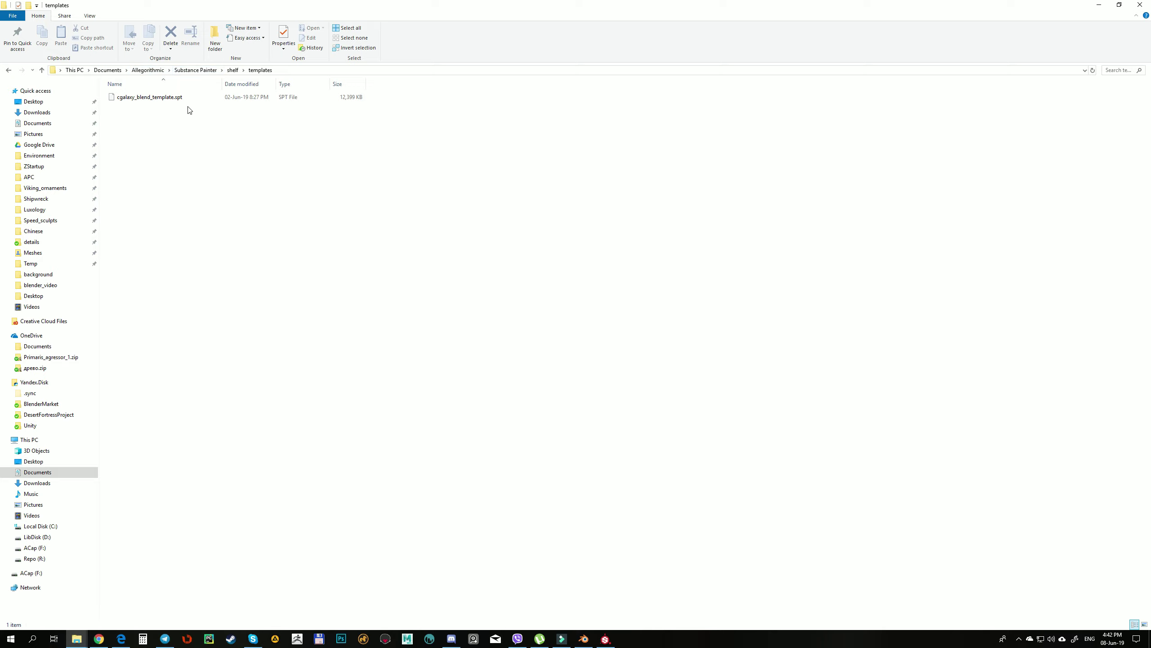
Switch to Substance Painter and set up a new project with the cgalaxy_blend_template template and the SP_blend_1.fbx mesh.
left_click(605, 639)
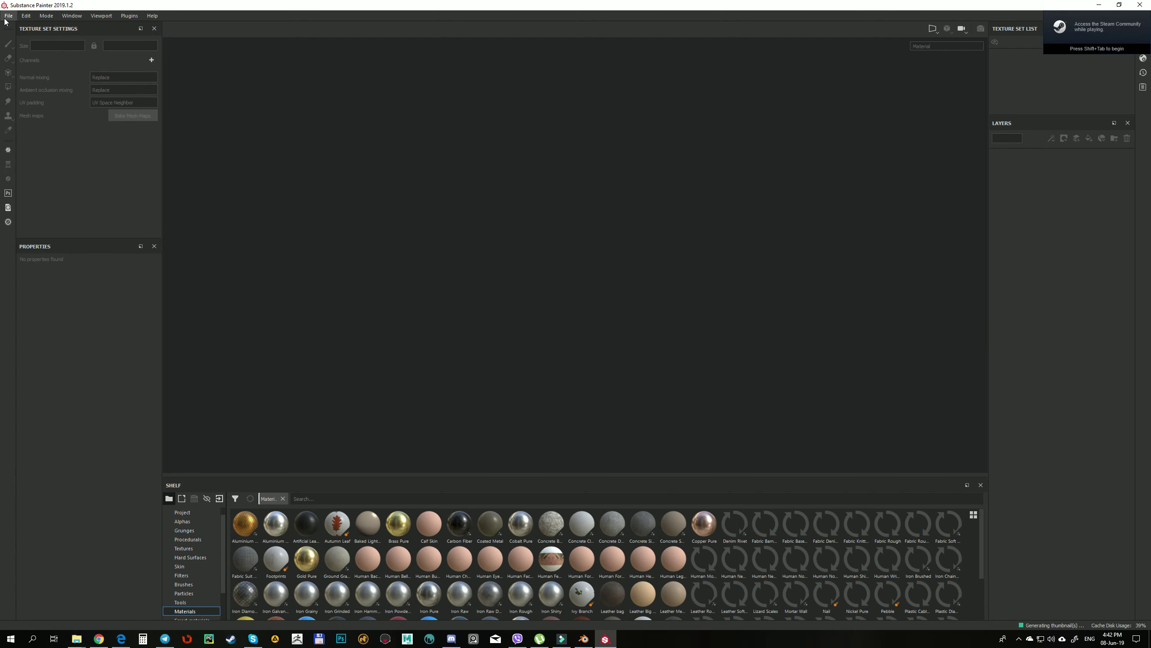
left_click(6, 16)
left_click(20, 26)
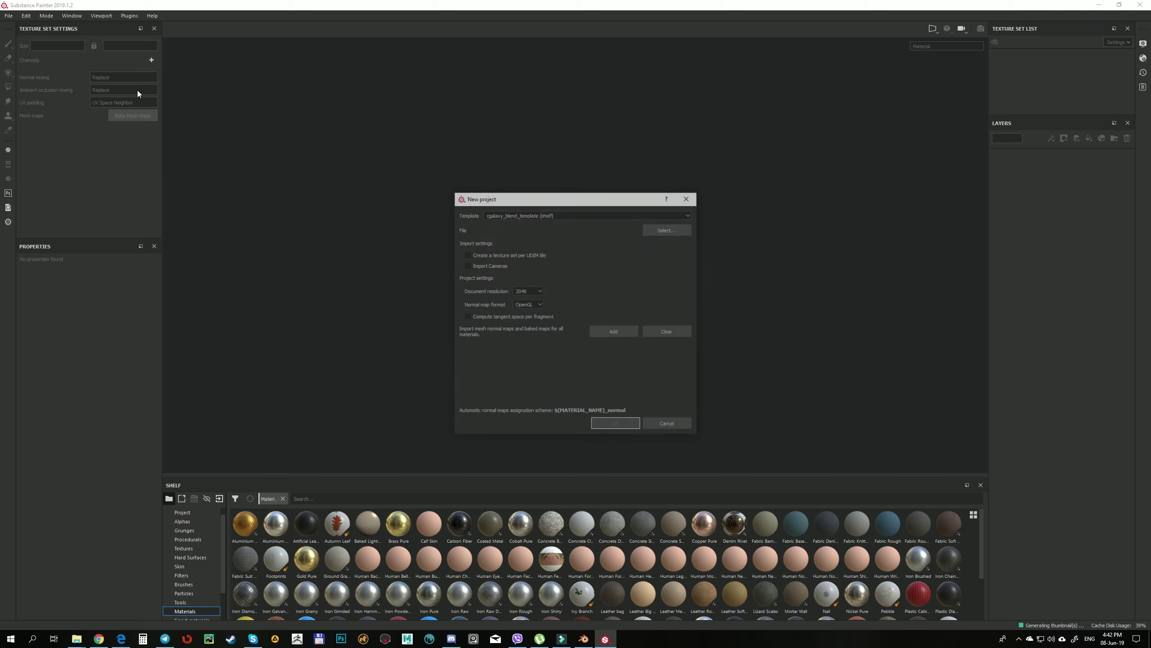
left_click(566, 215)
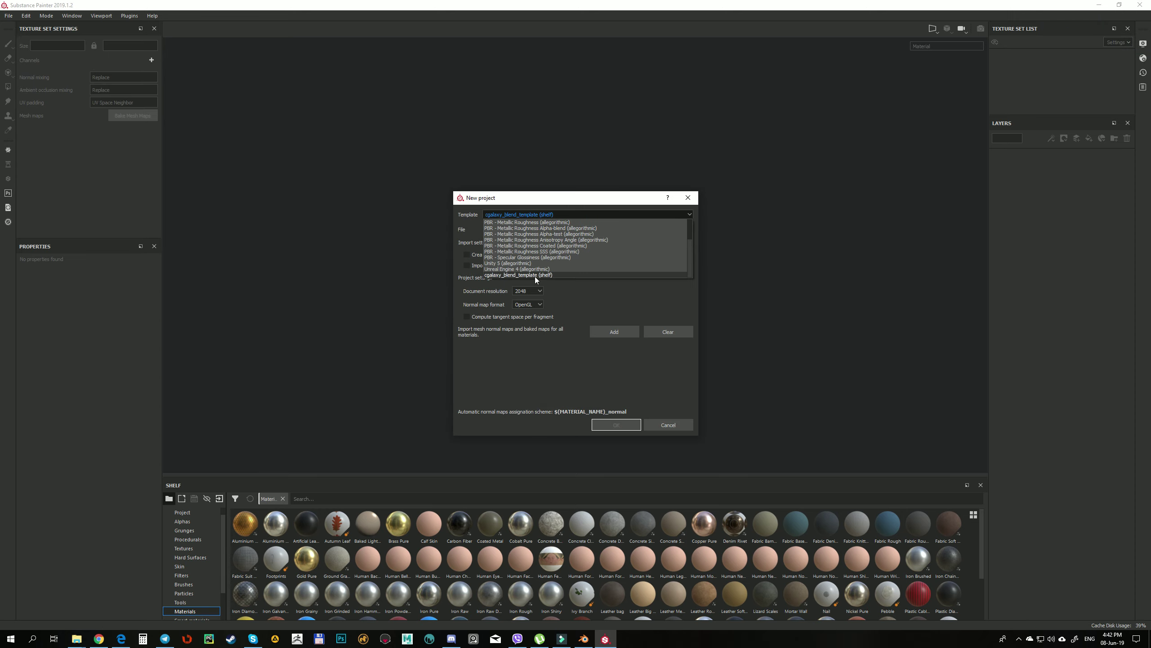
left_click(535, 275)
left_click(669, 229)
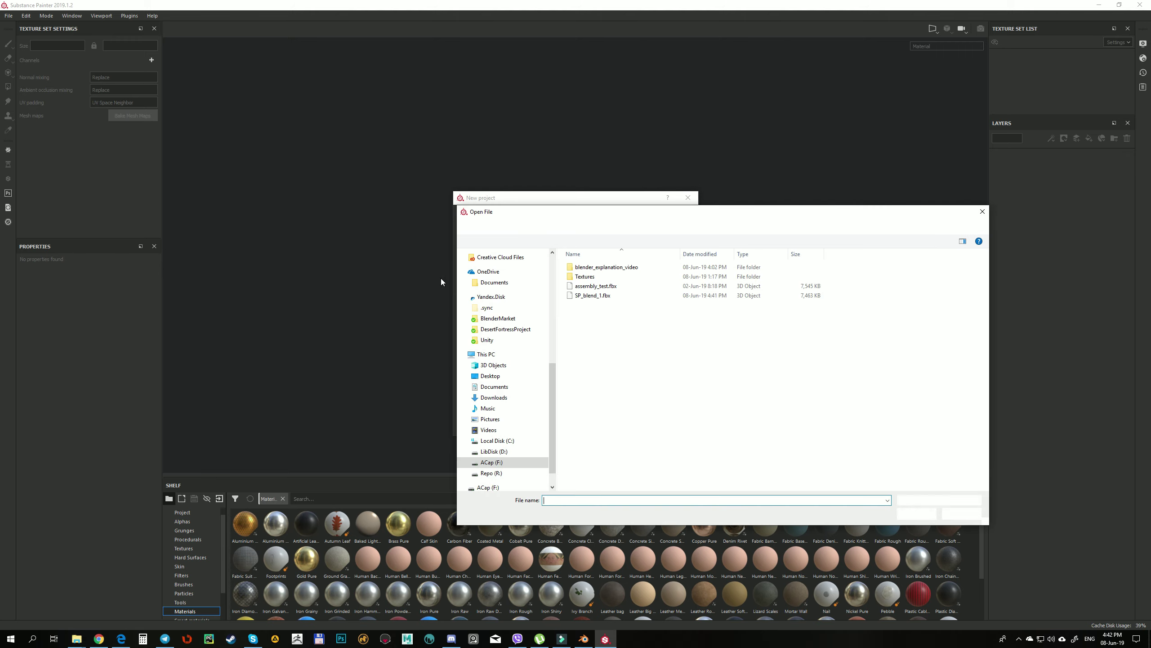
left_click(590, 295)
double_click(591, 297)
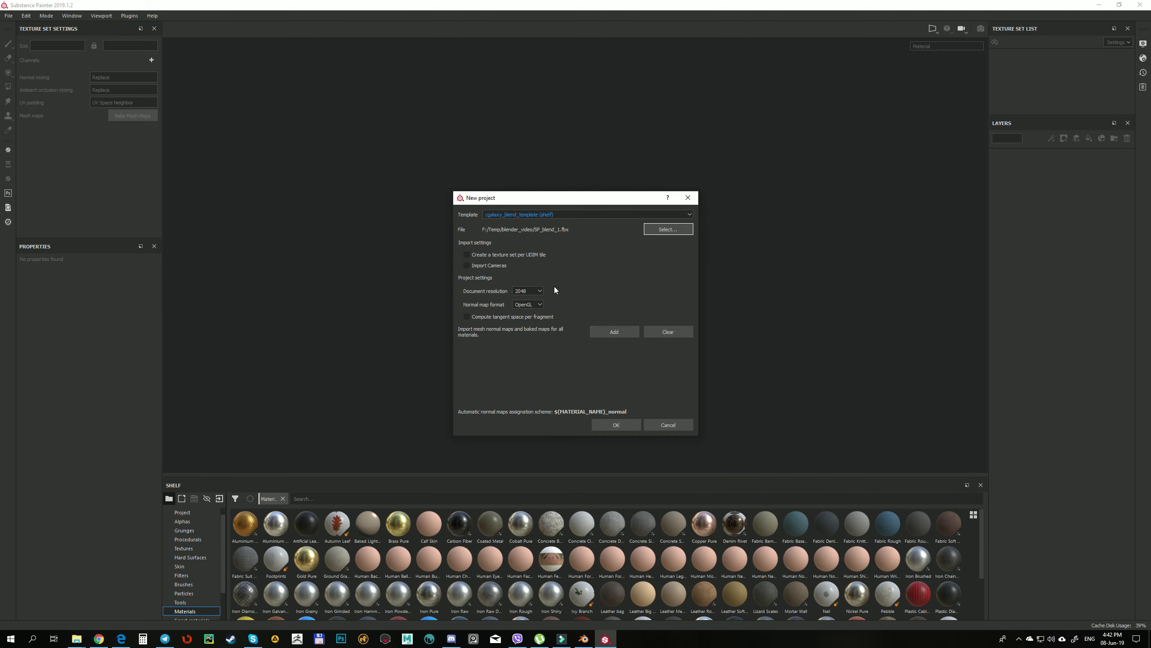
Set the new project's document resolution to 128 and create the project.
left_click(539, 293)
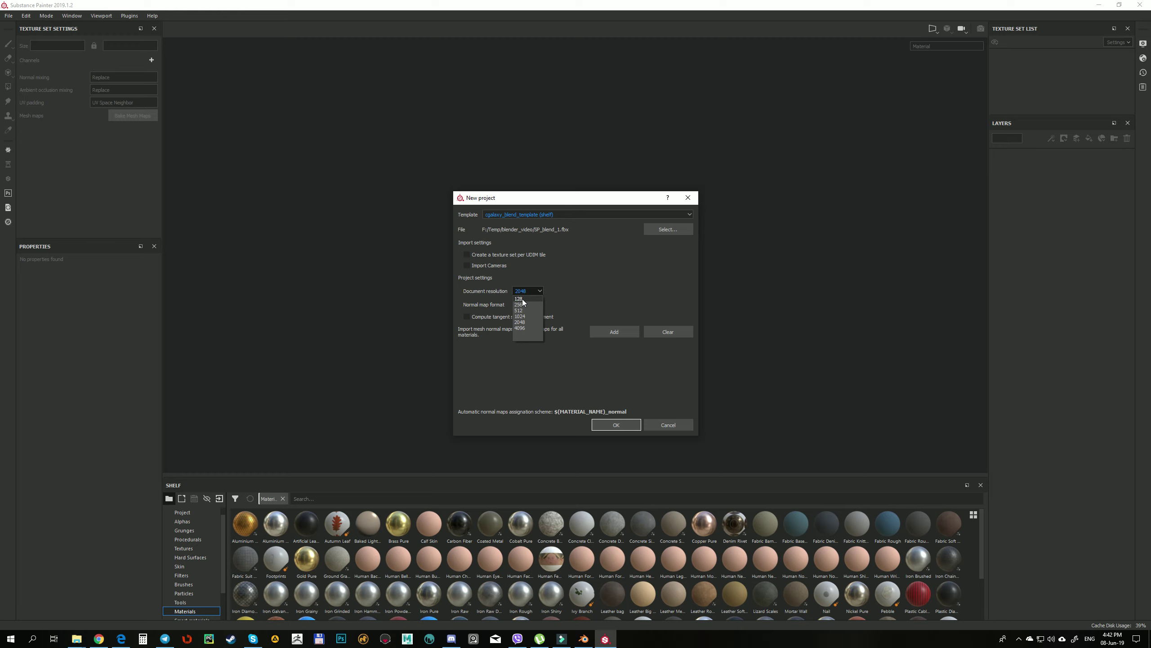
left_click(520, 299)
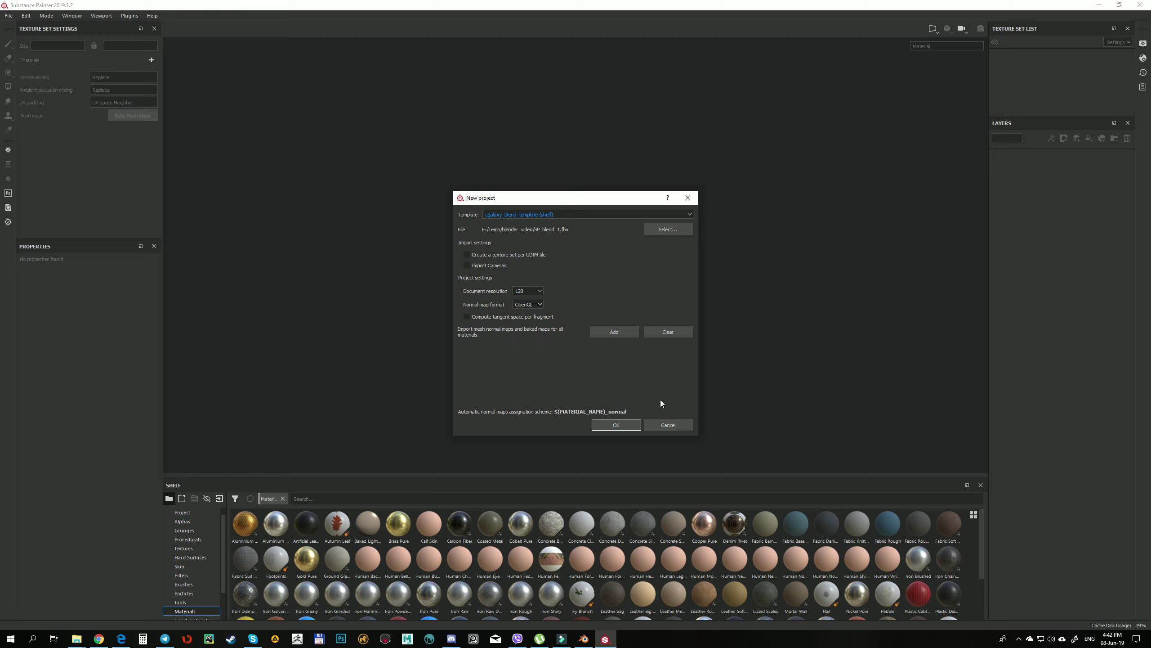
left_click(619, 429)
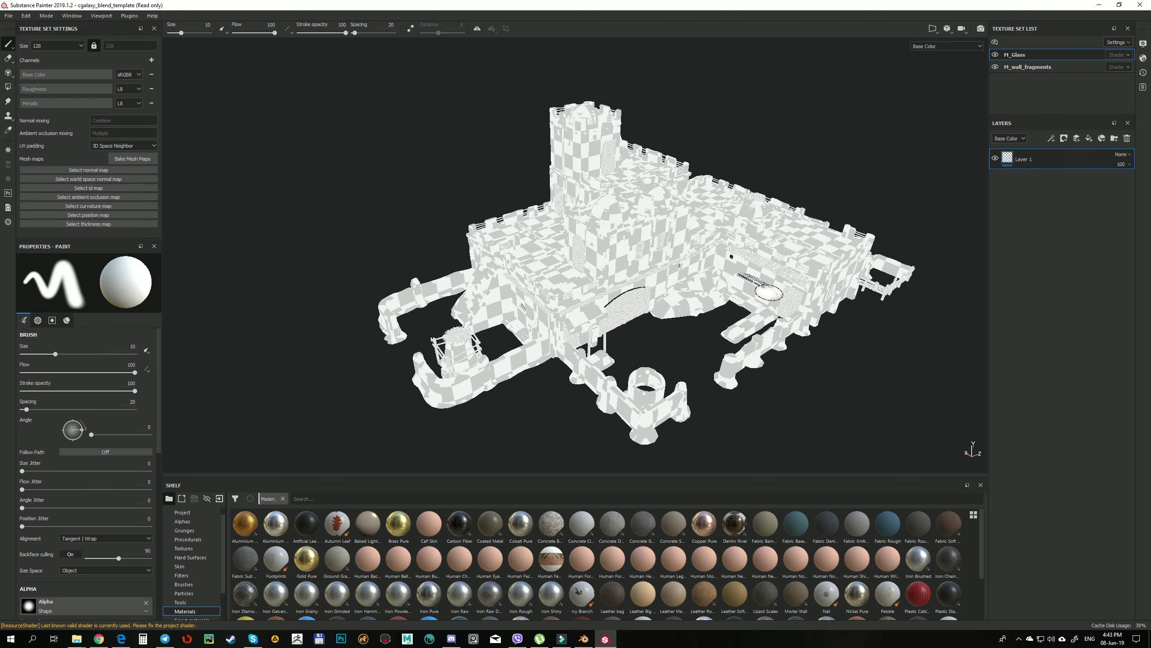
Select the M_wall_fragments texture set, check the M_Glass visibility, and delete Layer 1 from M_wall_fragments.
left_click(1028, 71)
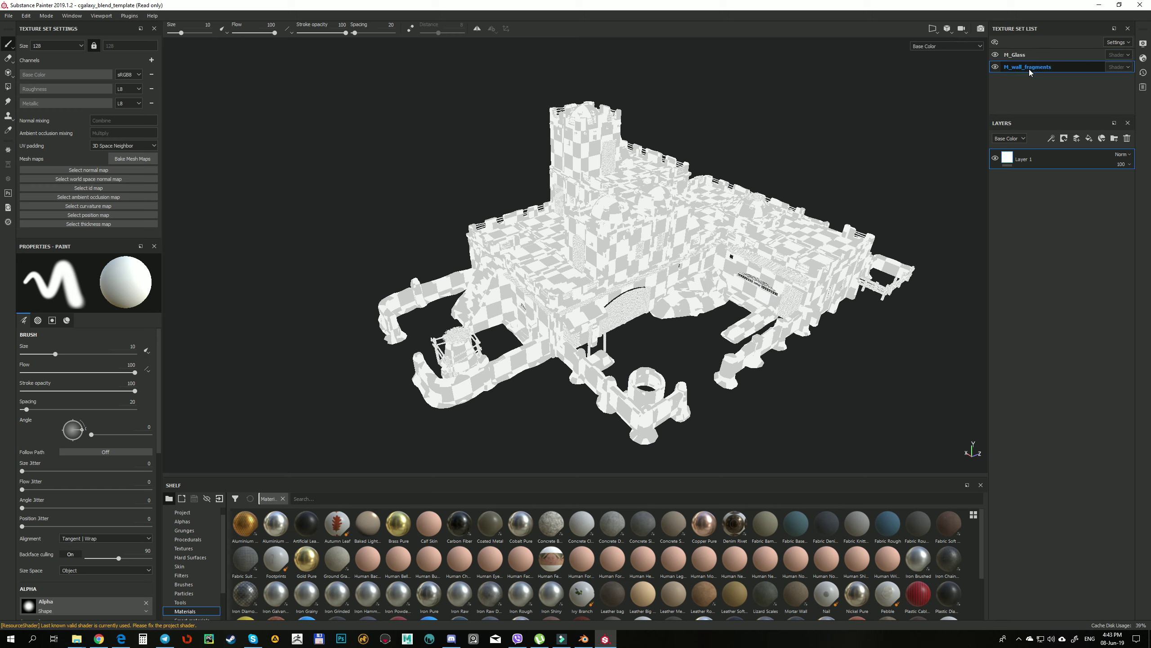
left_click(995, 55)
left_click(995, 55)
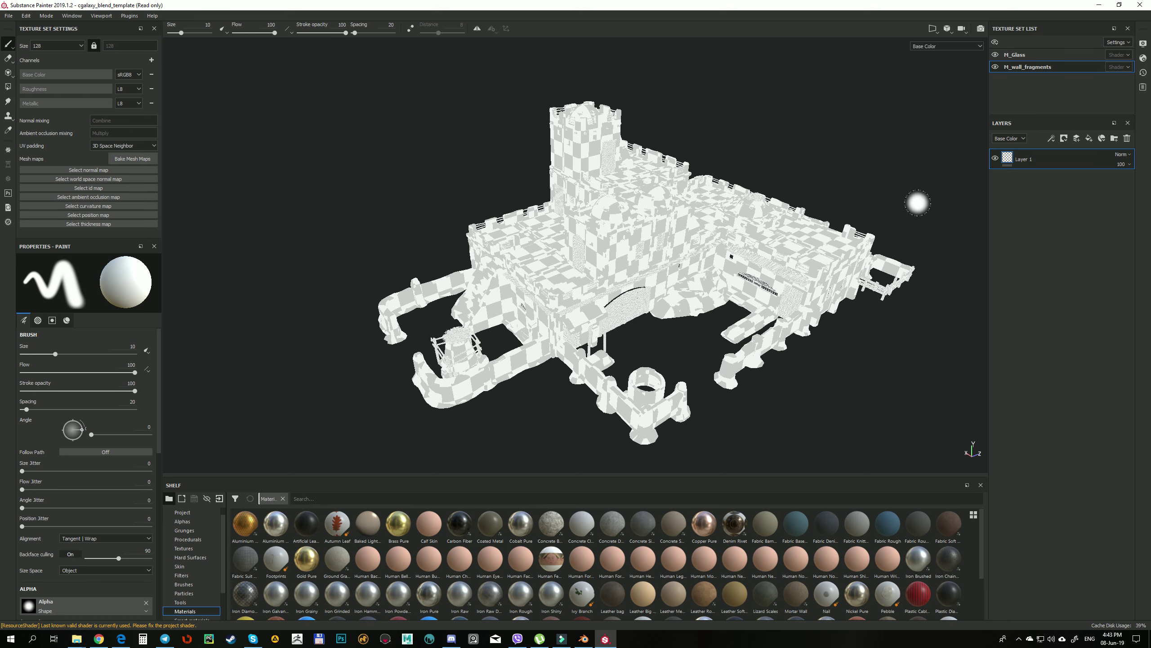
left_click(1128, 138)
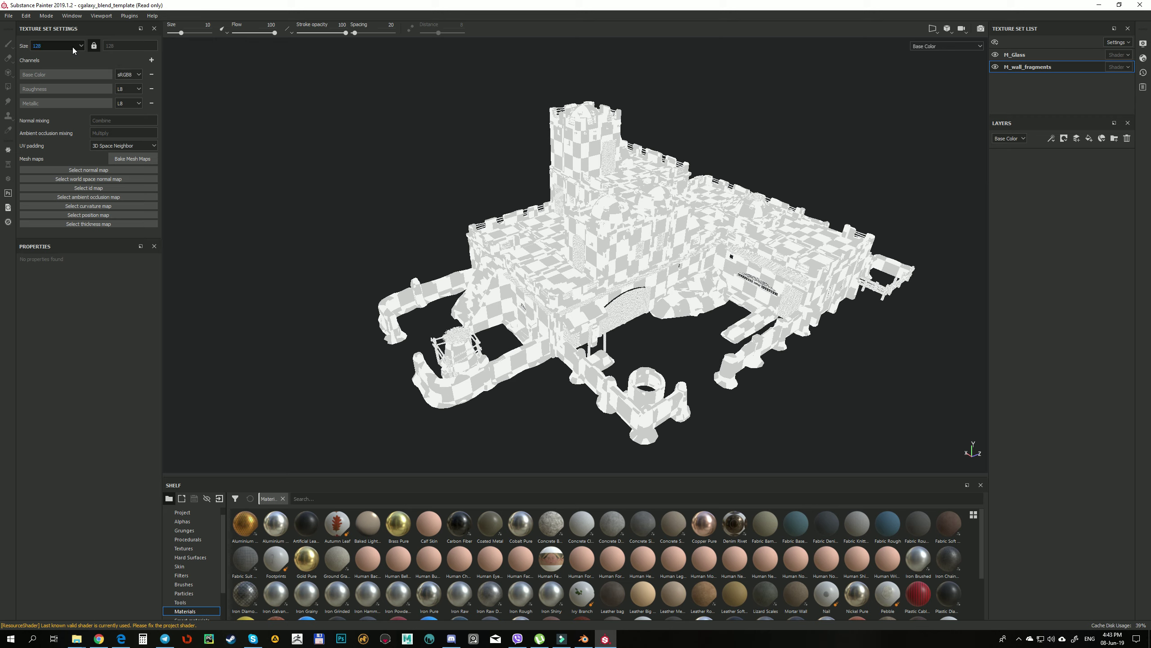
Set the M_wall_fragments texture size to 4096 and set Self Occlusion to Always in the ambient occlusion baking parameters.
left_click(42, 85)
left_click(133, 160)
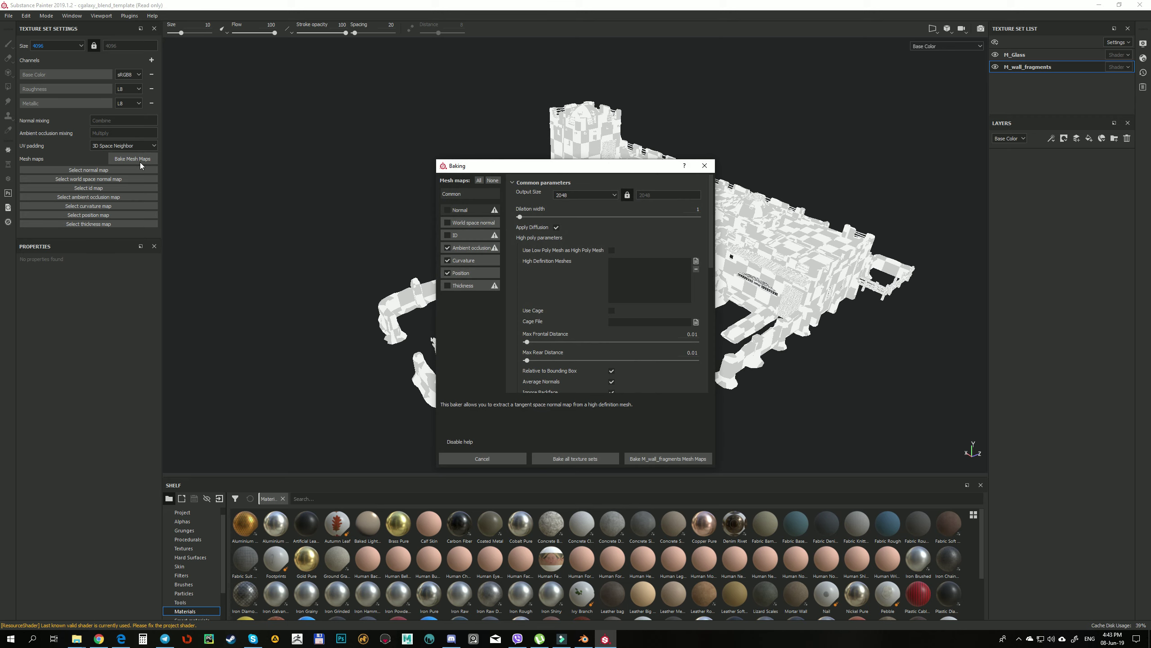
left_click(471, 249)
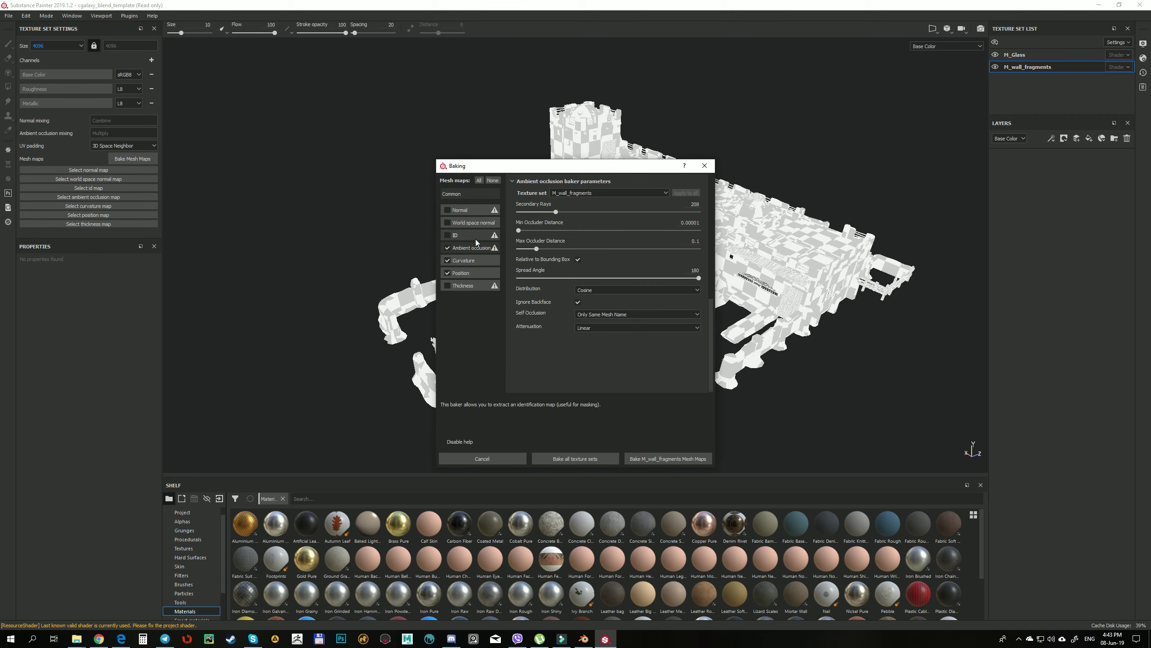
left_click(591, 315)
left_click(591, 323)
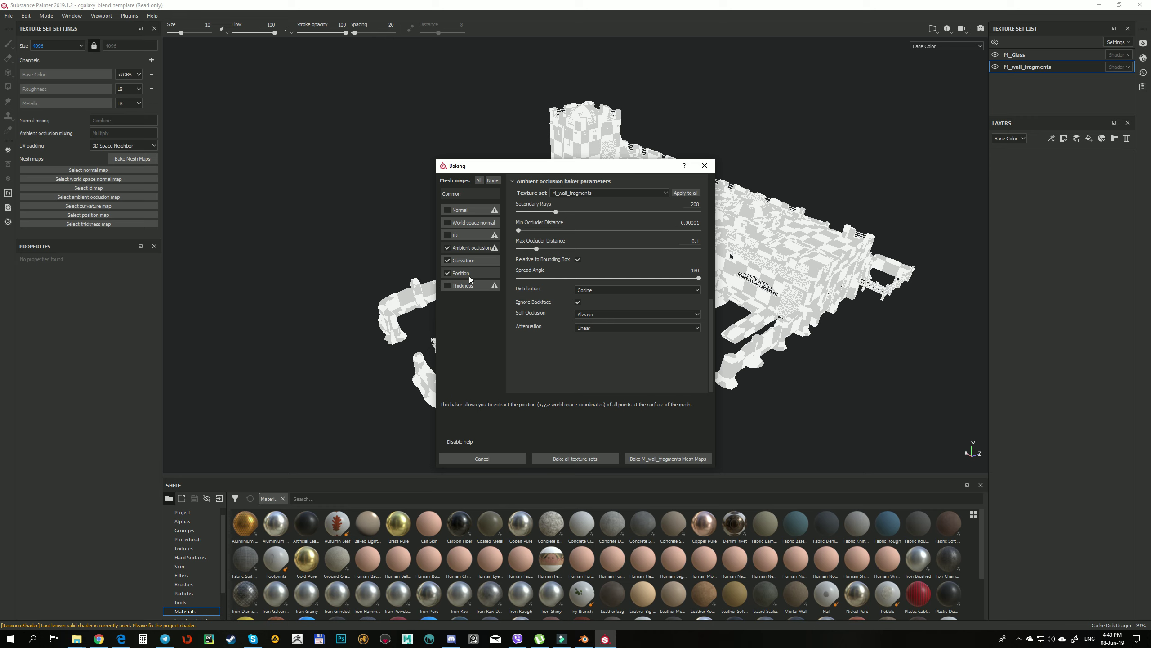
Review the curvature and position baking parameters, choose the output size, and bake the M_wall_fragments mesh maps.
left_click(467, 262)
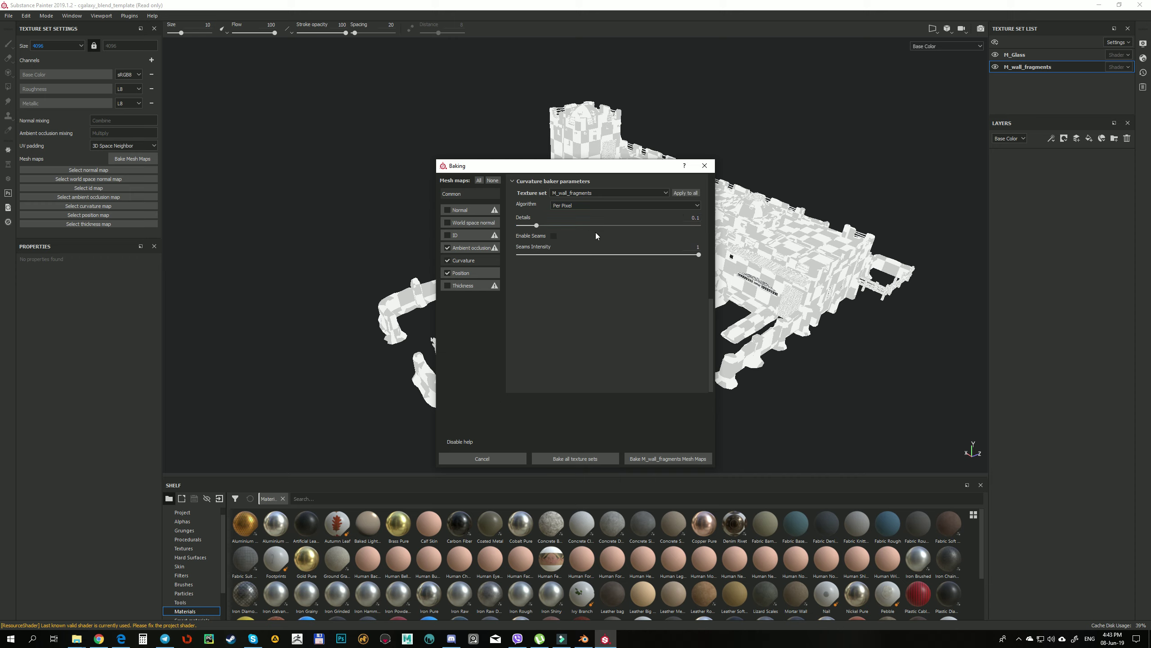
scroll(601, 232, "up", 10)
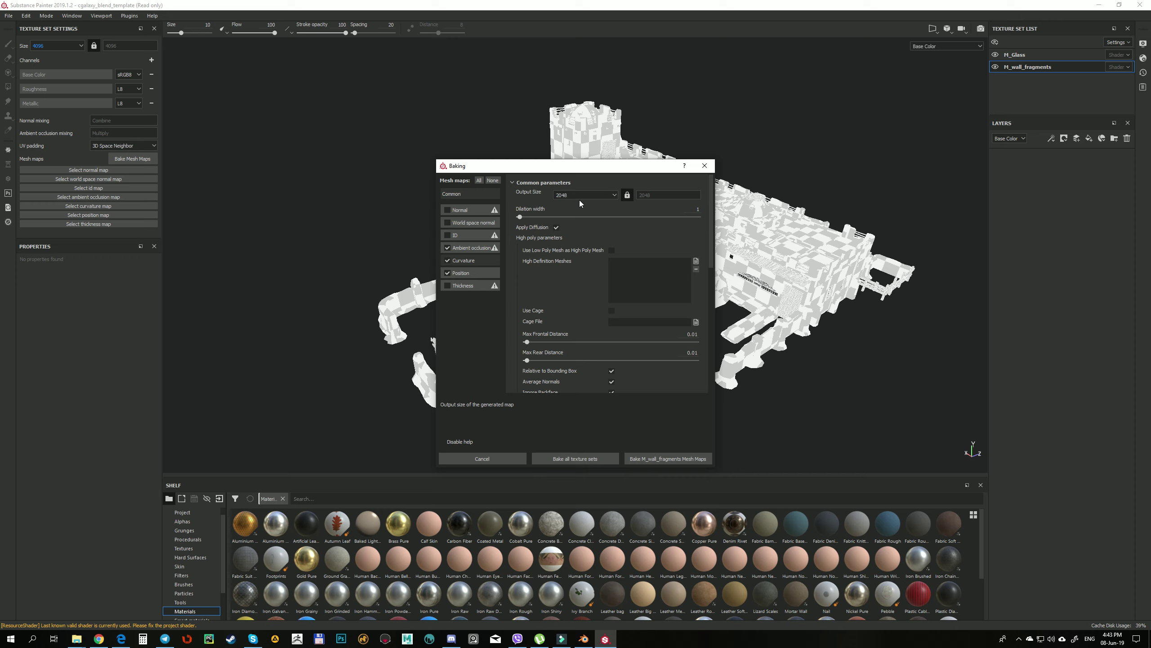
left_click(580, 203)
left_click(565, 245)
left_click(467, 272)
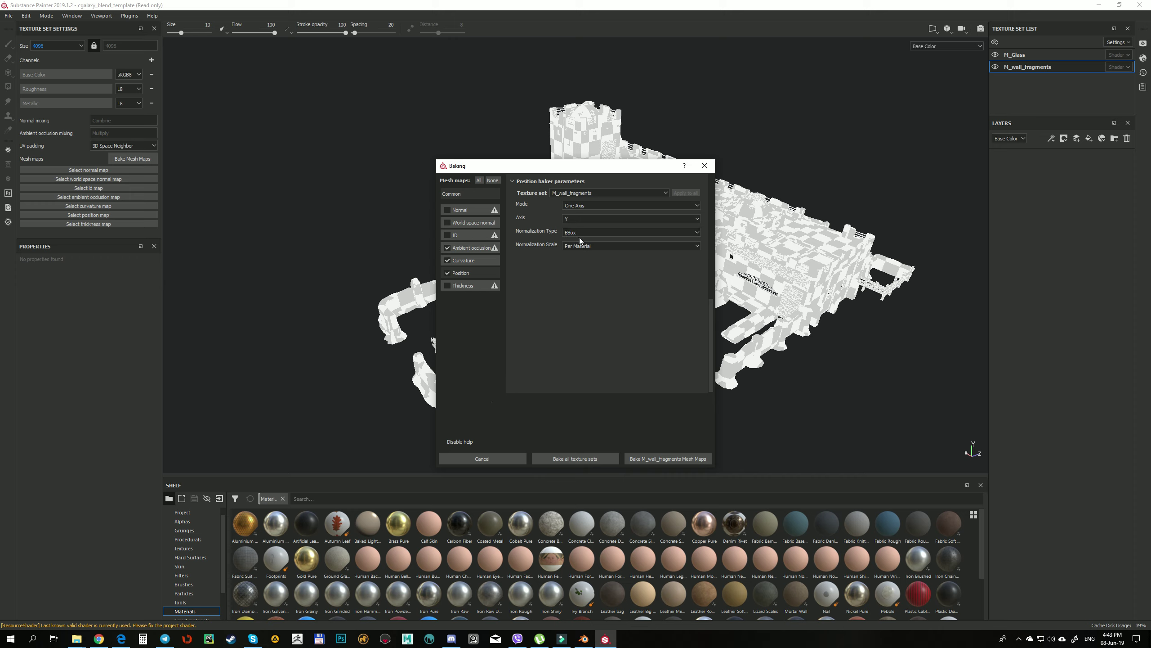
left_click(671, 458)
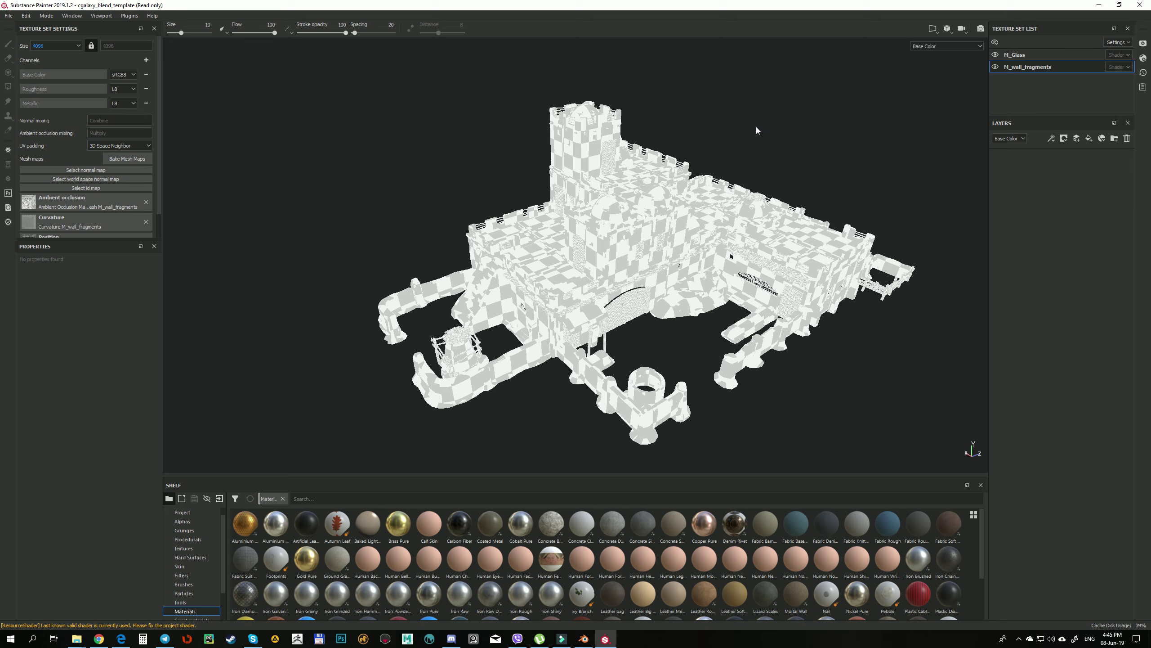
Display the baked Position mesh map on the model and inspect its gradient around the building.
left_click(947, 46)
left_click(929, 159)
left_click_drag(540, 322, 272, 245, "alt")
scroll(466, 262, "down", 5)
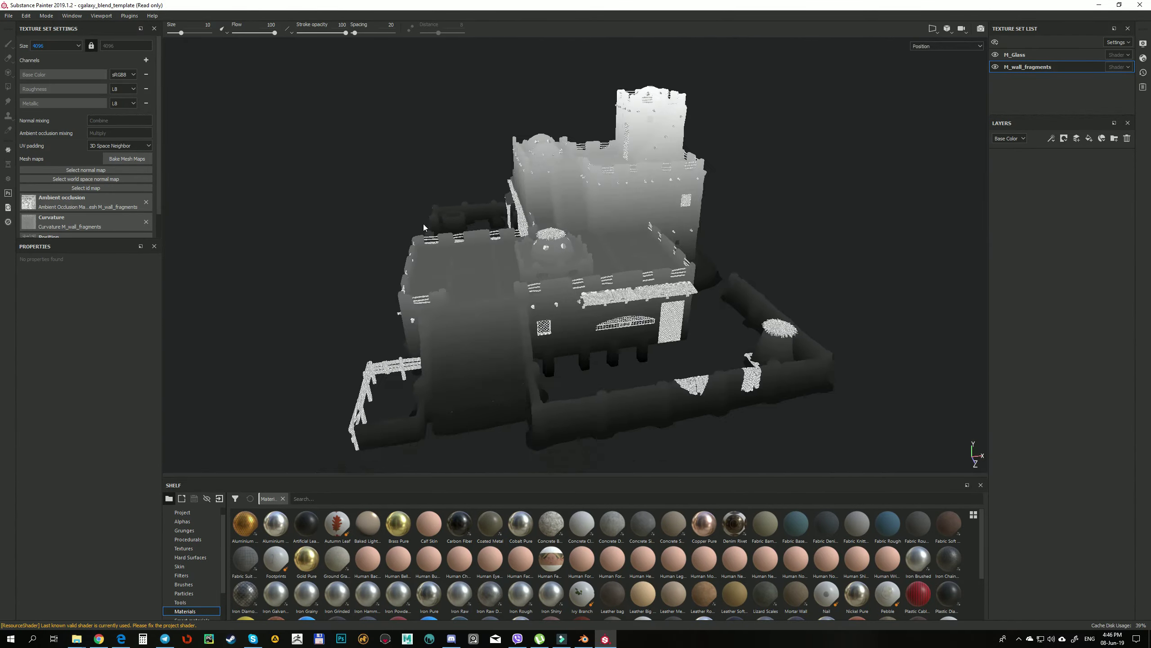
Switch to the templates File Explorer window and open the smart-materials folder inside SP_tools.
mouse_move(76, 639)
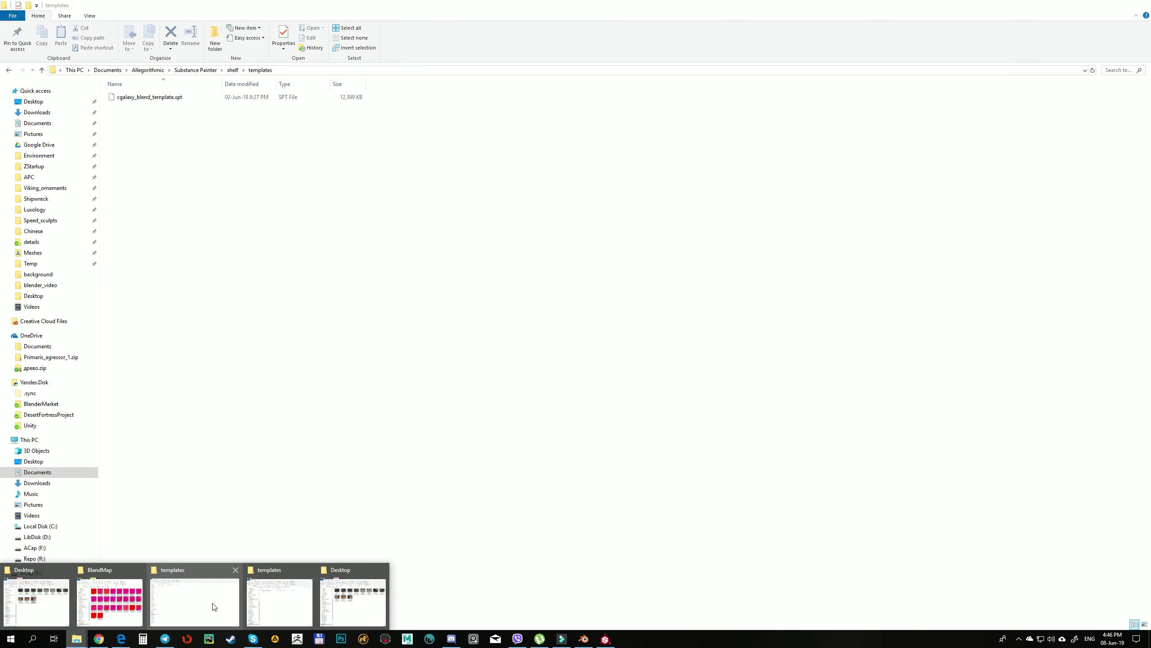
left_click(214, 607)
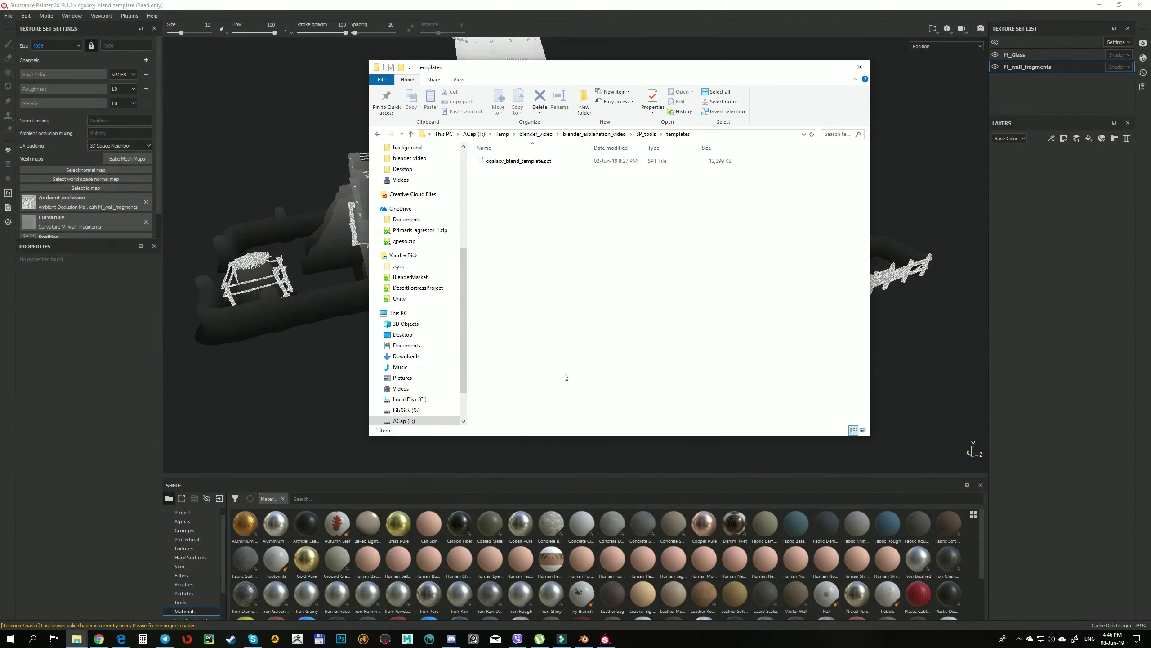
left_click(646, 134)
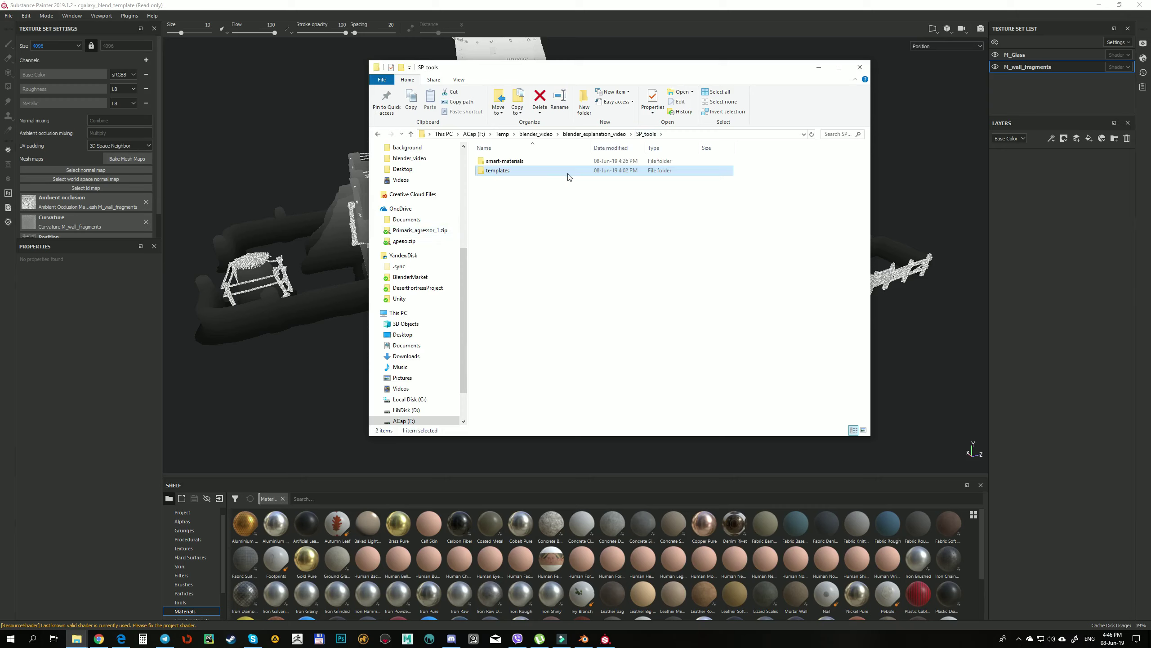
double_click(515, 163)
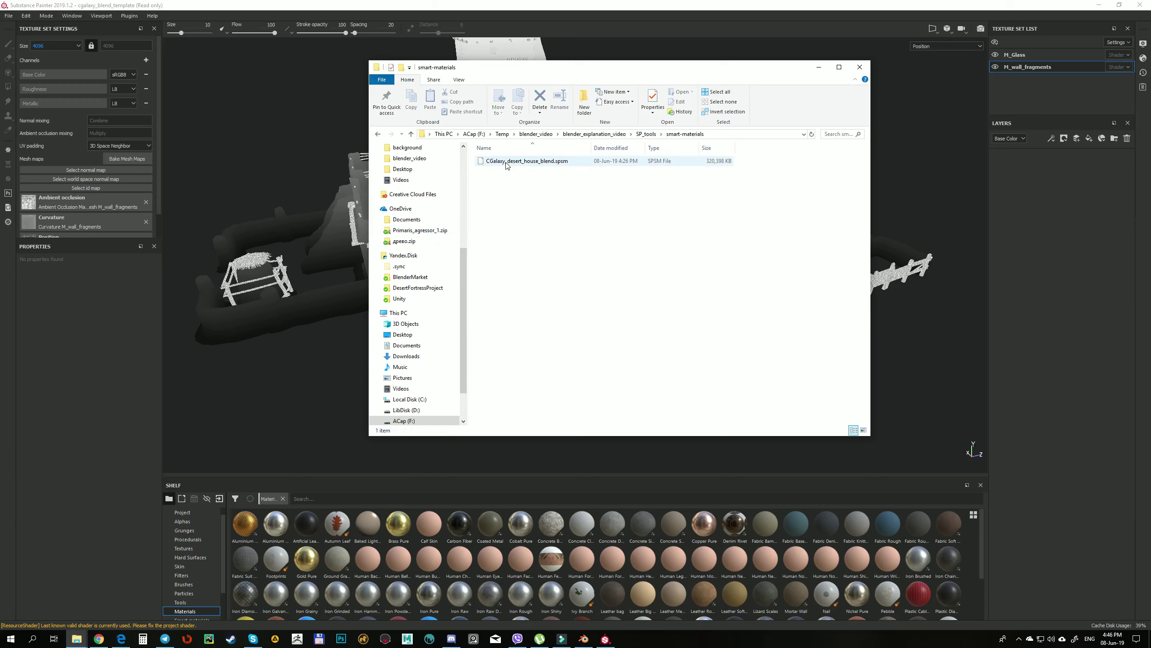
Import CGalaxy_desert_house_blend.spsm into the Substance Painter shelf as a smart material.
left_click_drag(506, 164, 543, 563)
left_click(572, 444)
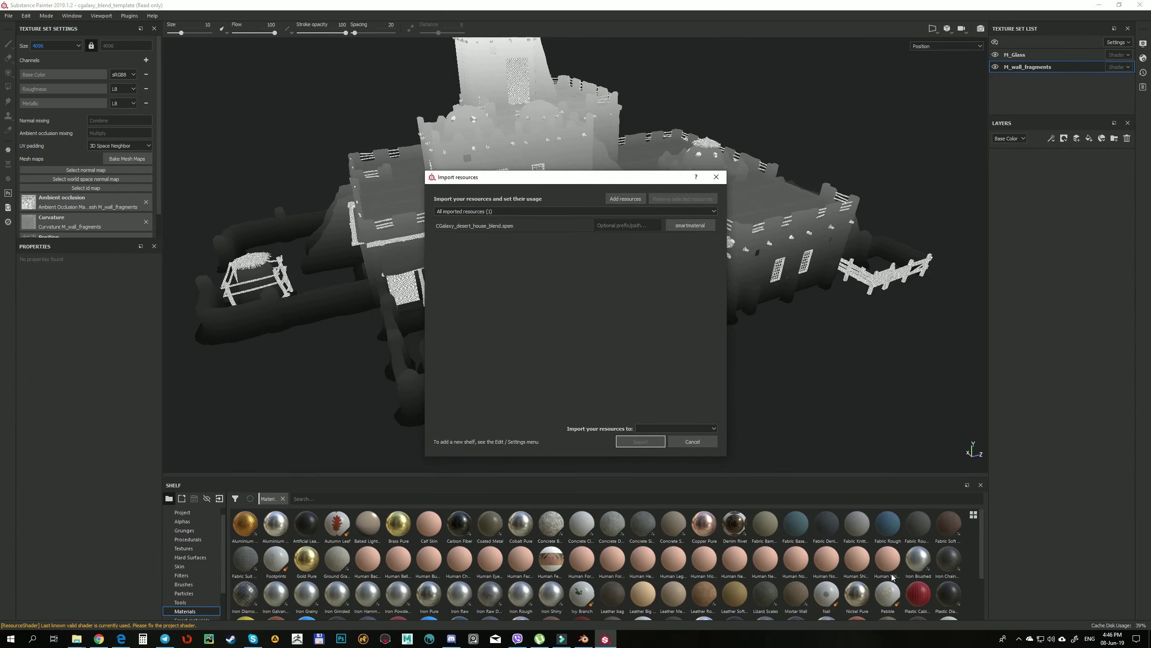
left_click(668, 427)
left_click(665, 442)
left_click(646, 447)
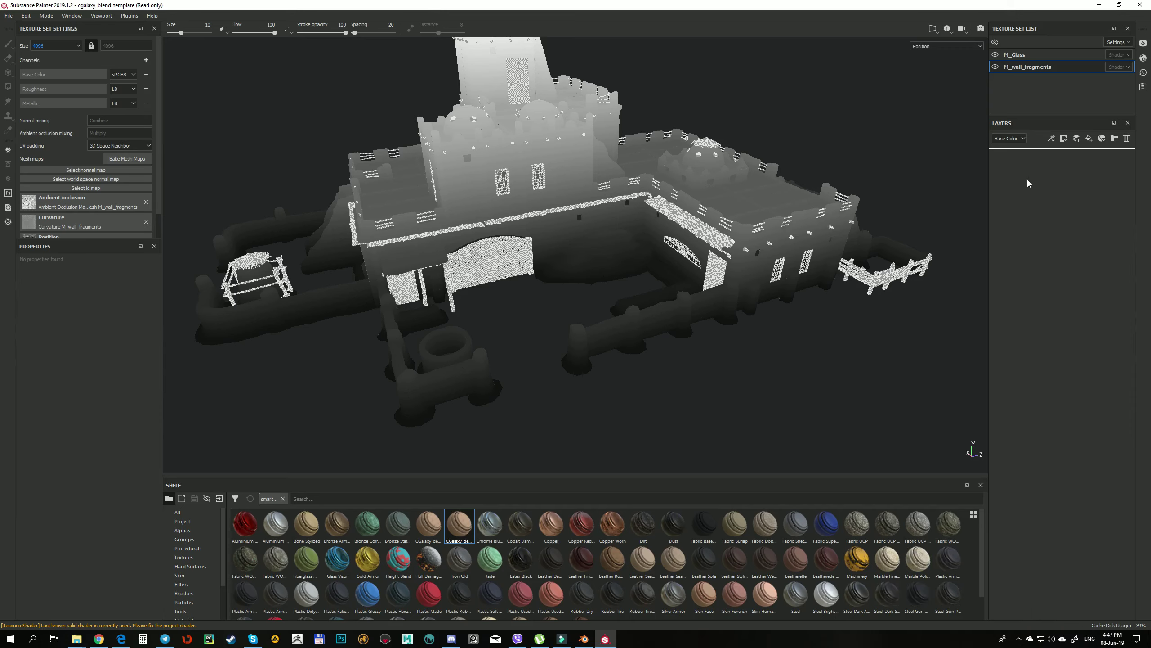
Apply the CGalaxy_desert_house_blend smart material to the M_wall_fragments layer stack.
left_click_drag(1027, 180, 1029, 180)
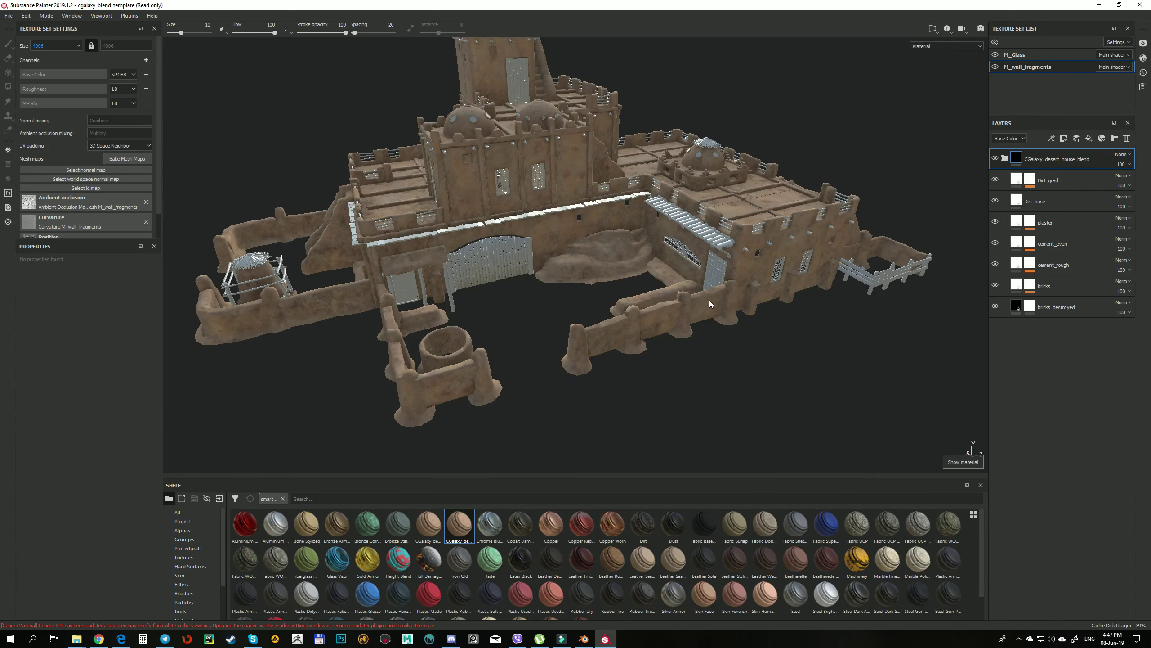
right_click_drag(522, 294, 643, 249, "alt")
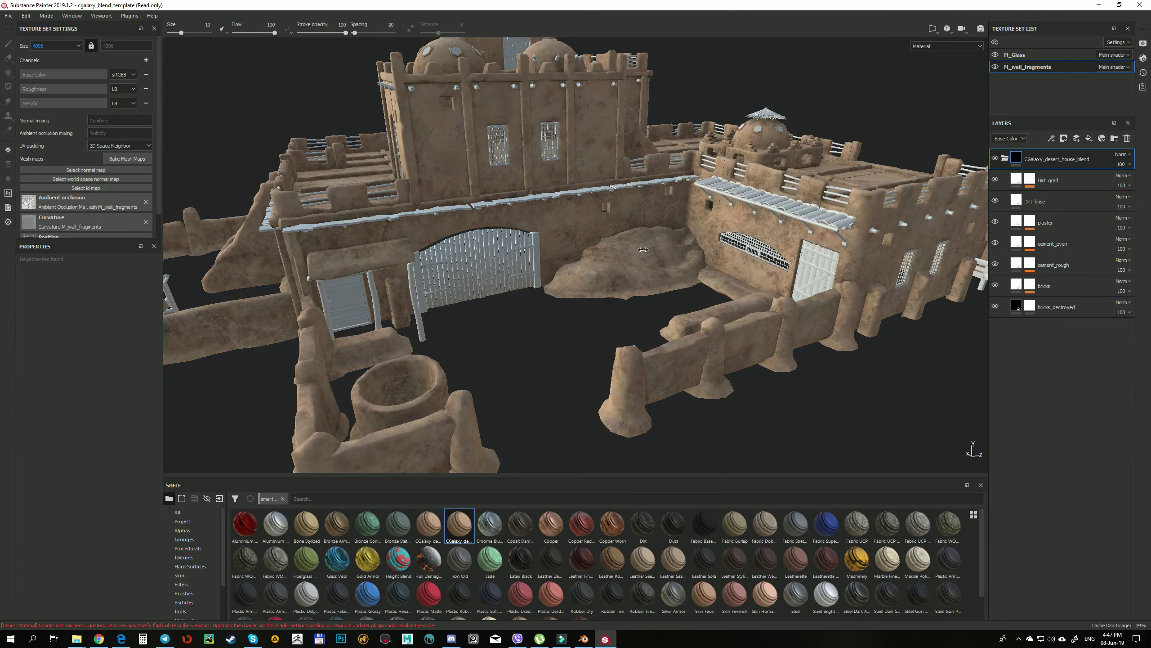
left_click_drag(642, 249, 668, 240, "alt")
scroll(668, 240, "up", 3)
middle_click_drag(667, 241, 637, 210, "alt")
left_click_drag(637, 210, 603, 205, "alt")
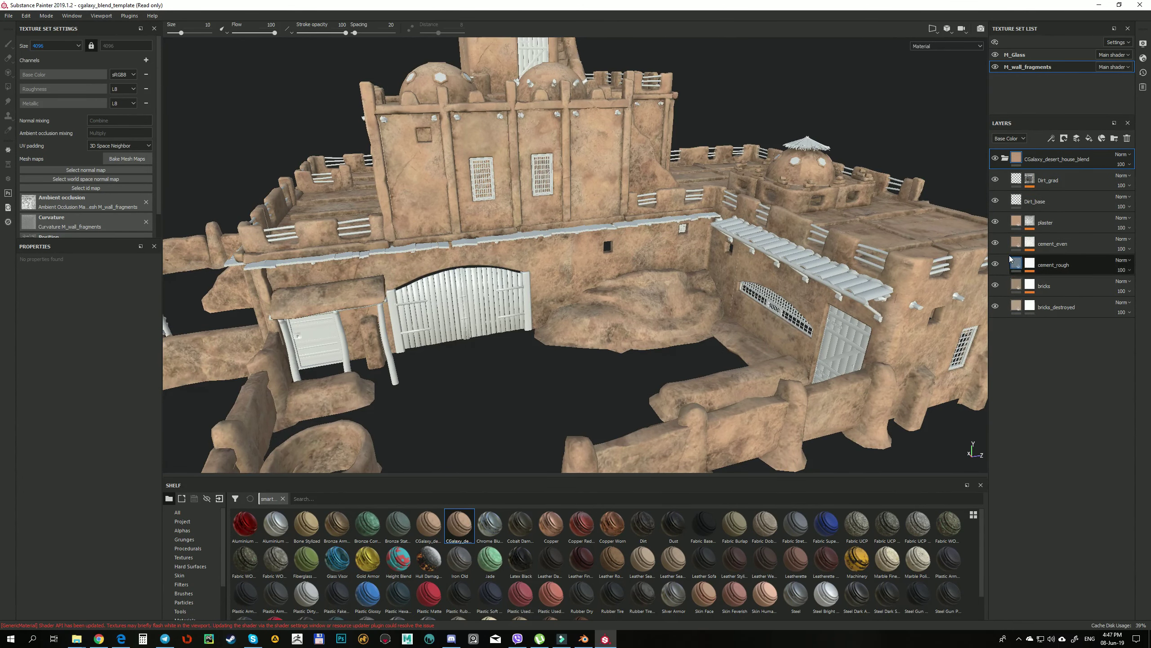
Examine the smart material's dirt, plaster and edge wear on the building's walls from several angles and distances.
scroll(704, 243, "down", 5)
left_click_drag(704, 243, 648, 222, "alt")
scroll(673, 213, "up", 5)
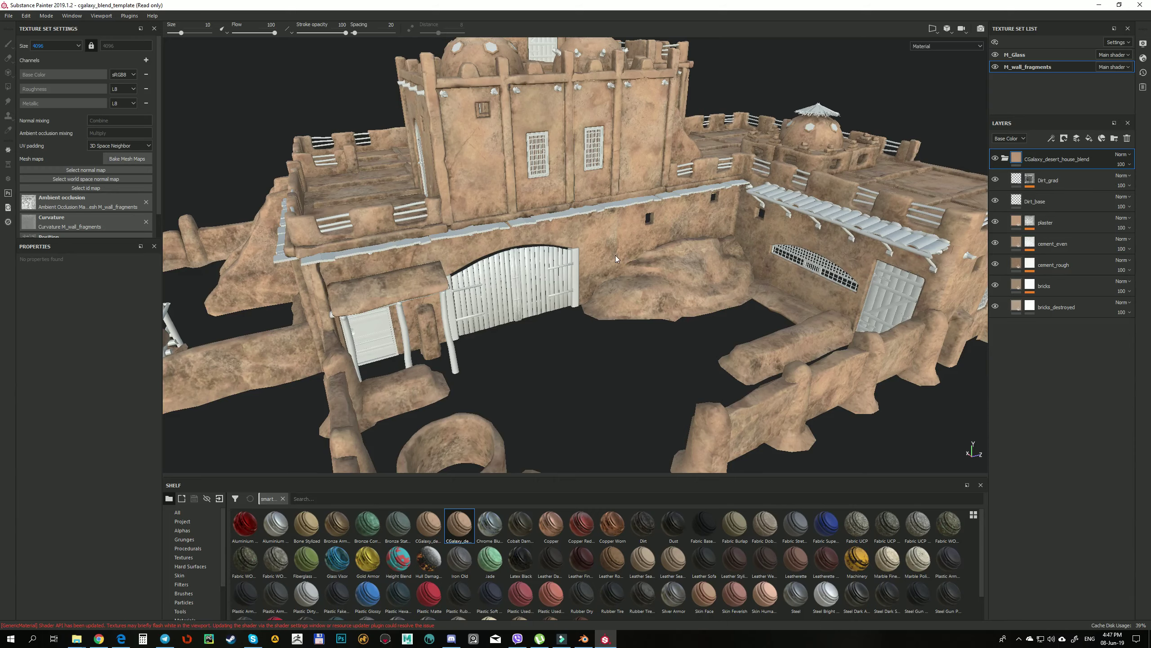
left_click_drag(644, 225, 701, 169, "alt")
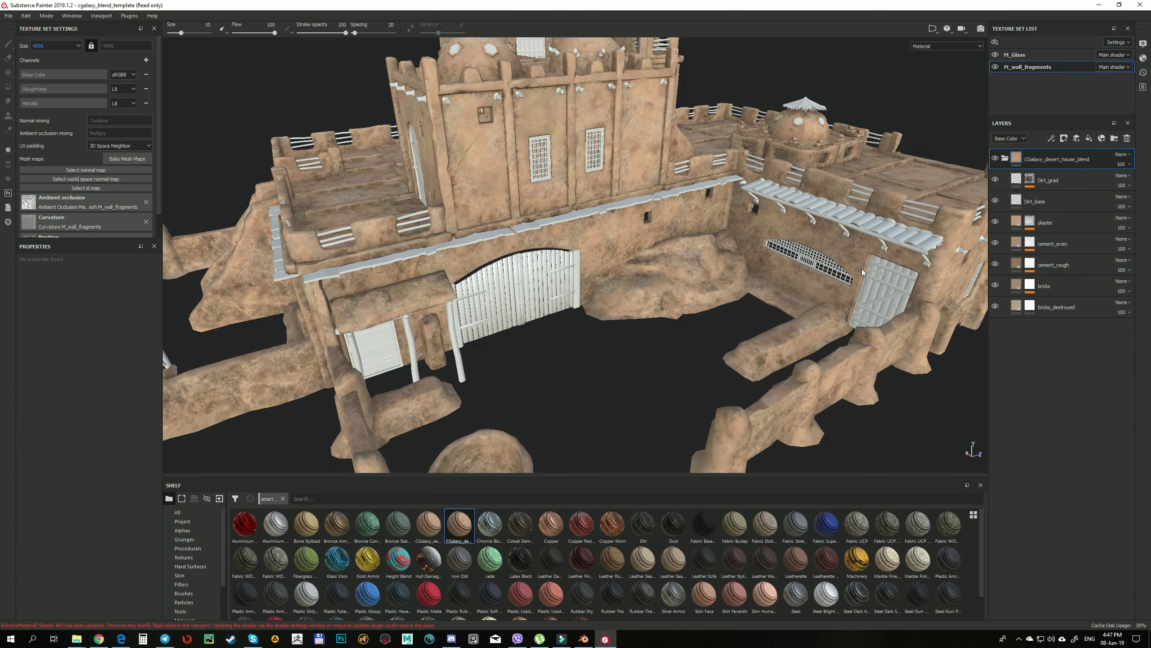
scroll(842, 273, "down", 5)
left_click_drag(843, 273, 679, 262, "alt")
scroll(678, 261, "up", 5)
middle_click_drag(678, 262, 672, 235, "alt")
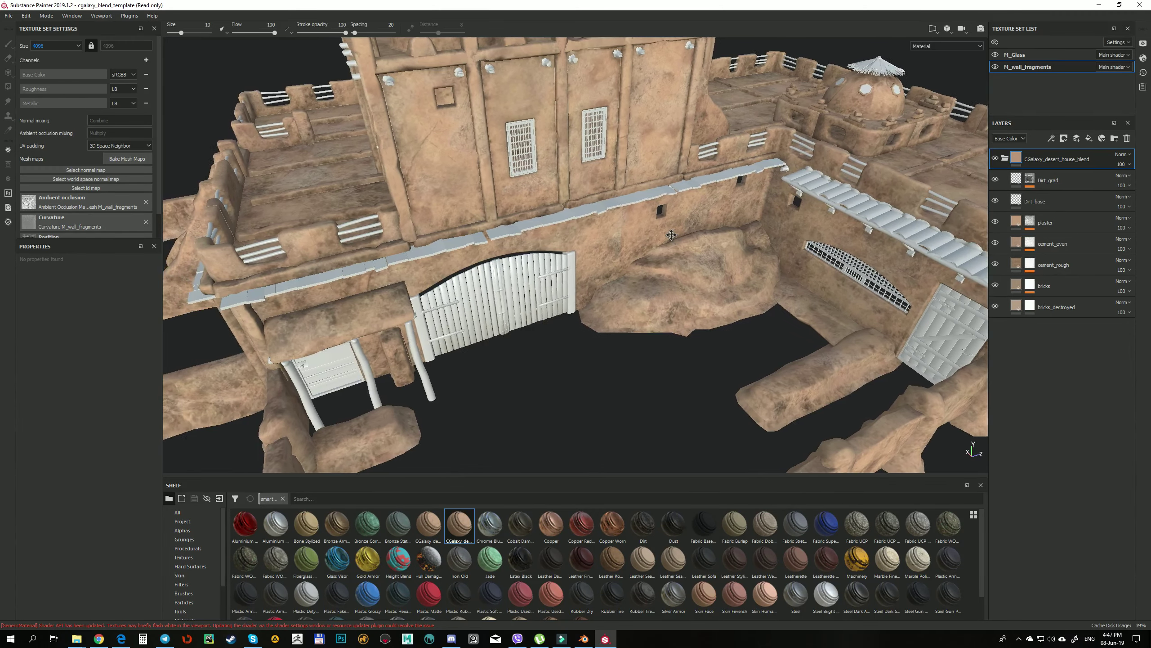
left_click_drag(700, 249, 627, 211, "alt")
scroll(626, 211, "down", 5)
scroll(696, 230, "up", 5)
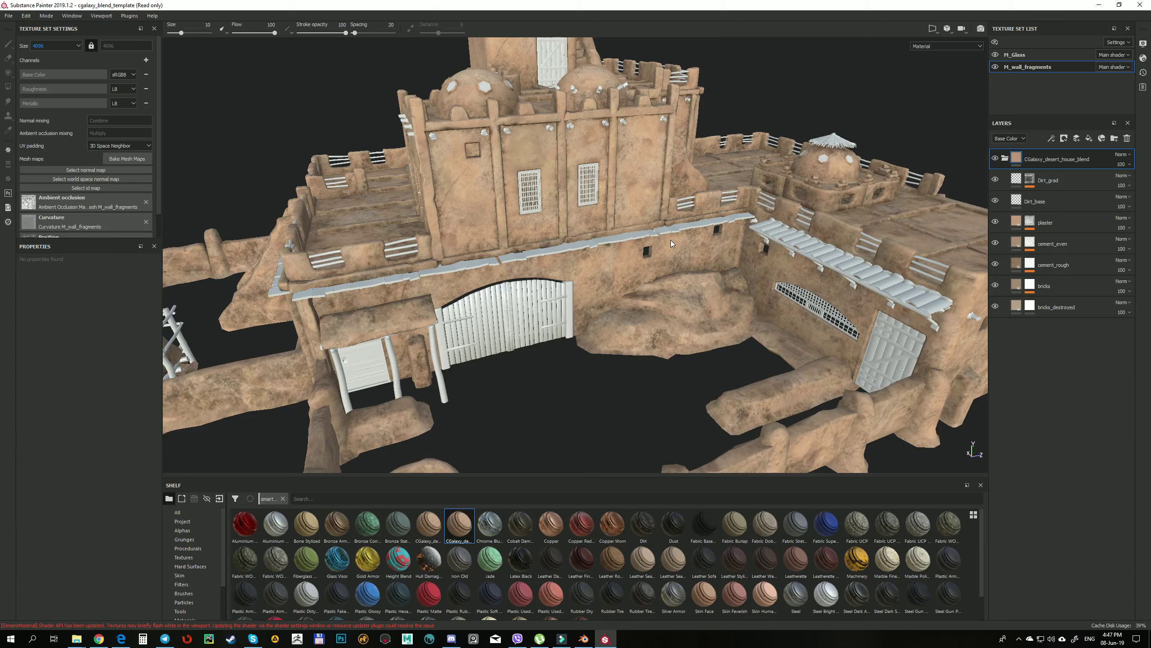
Open the texture export settings and expand the output maps of the M_wall_fragments texture set.
key("ctrl+shift")
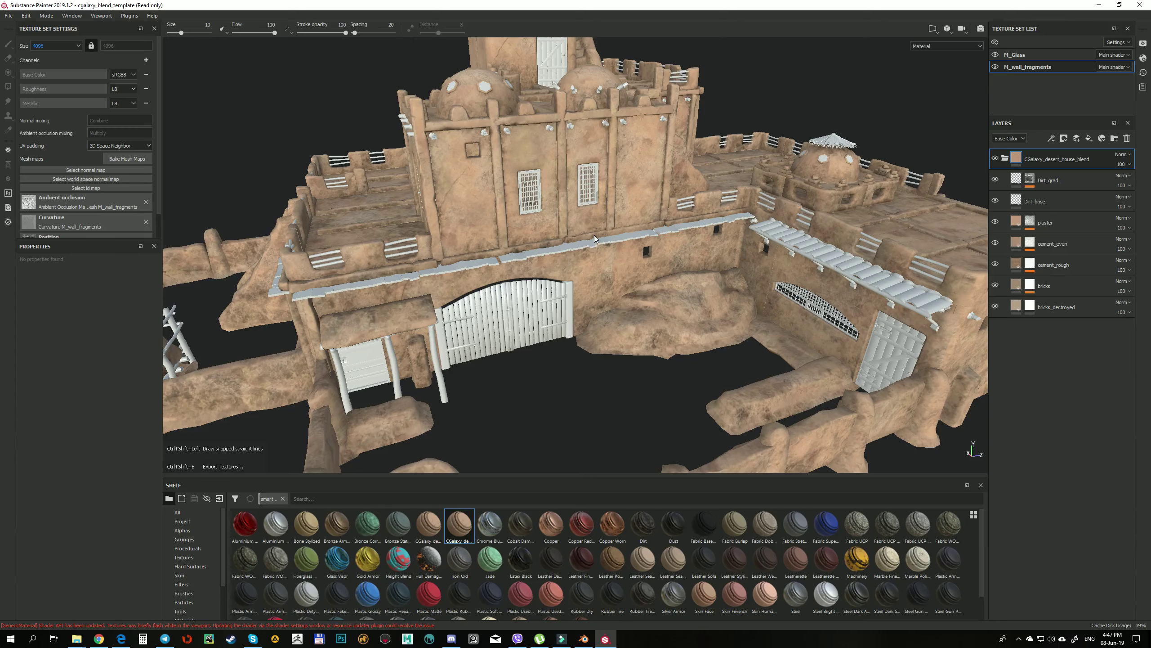
key("ctrl+shift+e")
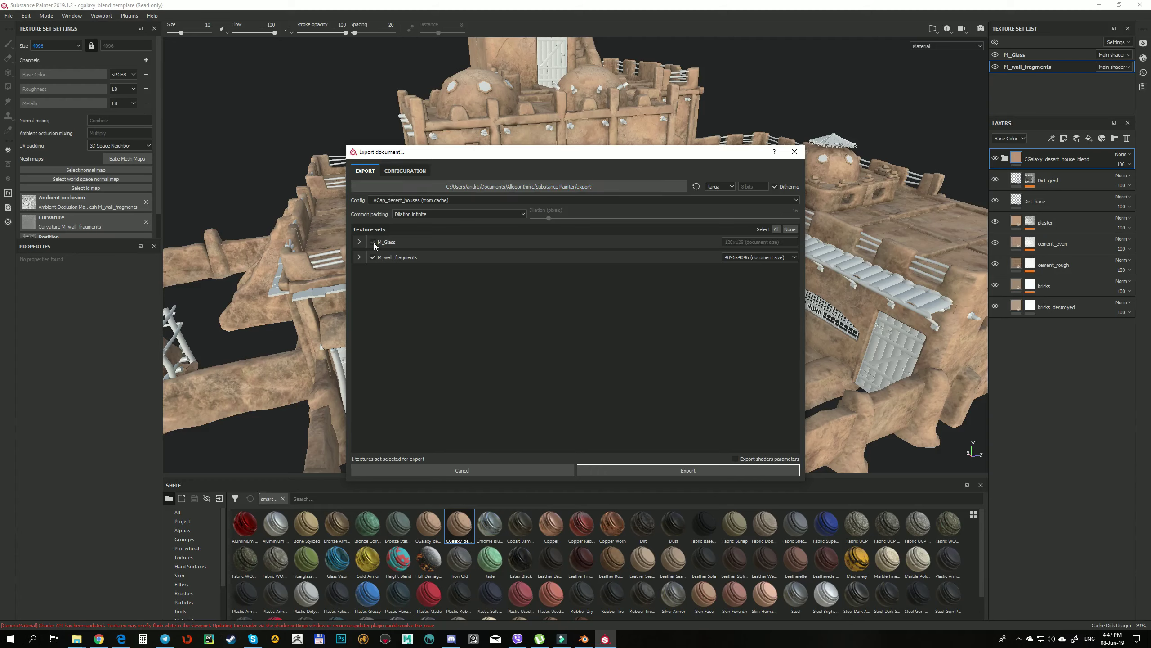
left_click(357, 257)
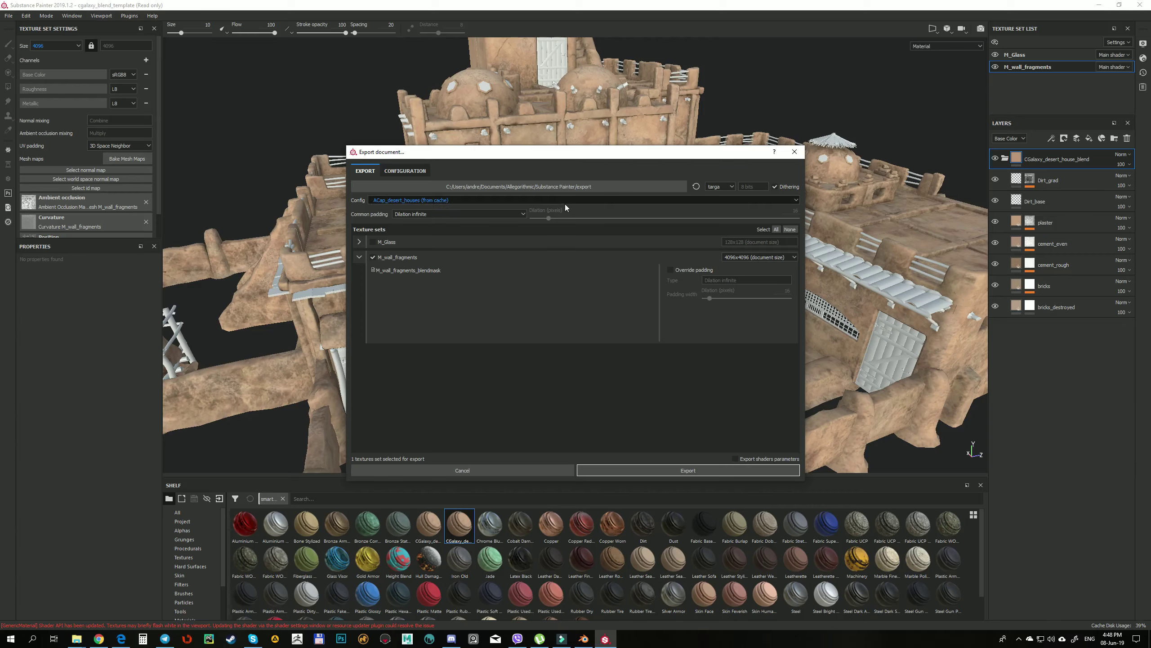
Set the export folder to F:/Temp/blender_video and export the M_wall_fragments blendmask texture.
left_click(570, 187)
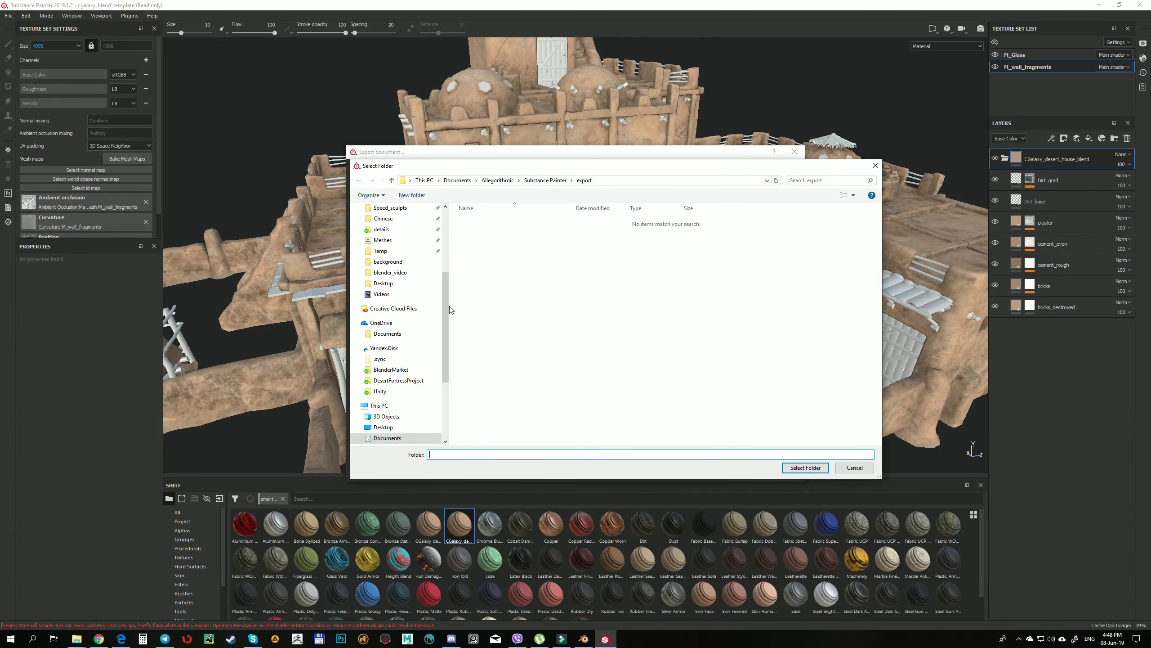
left_click_drag(449, 309, 443, 216)
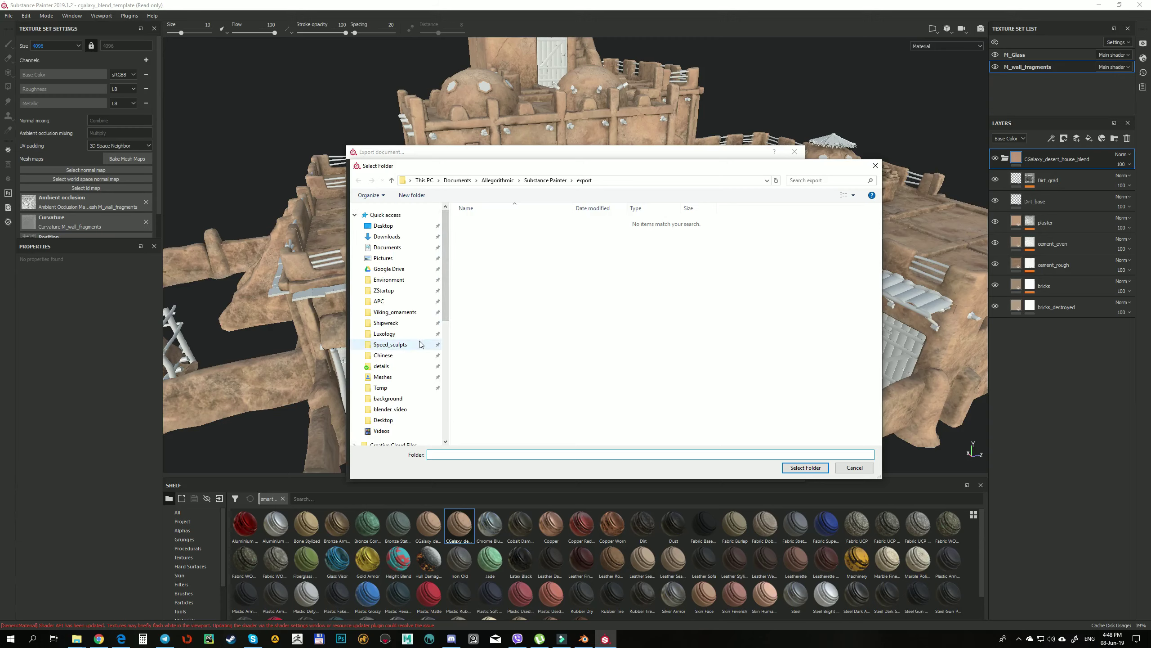
left_click(405, 388)
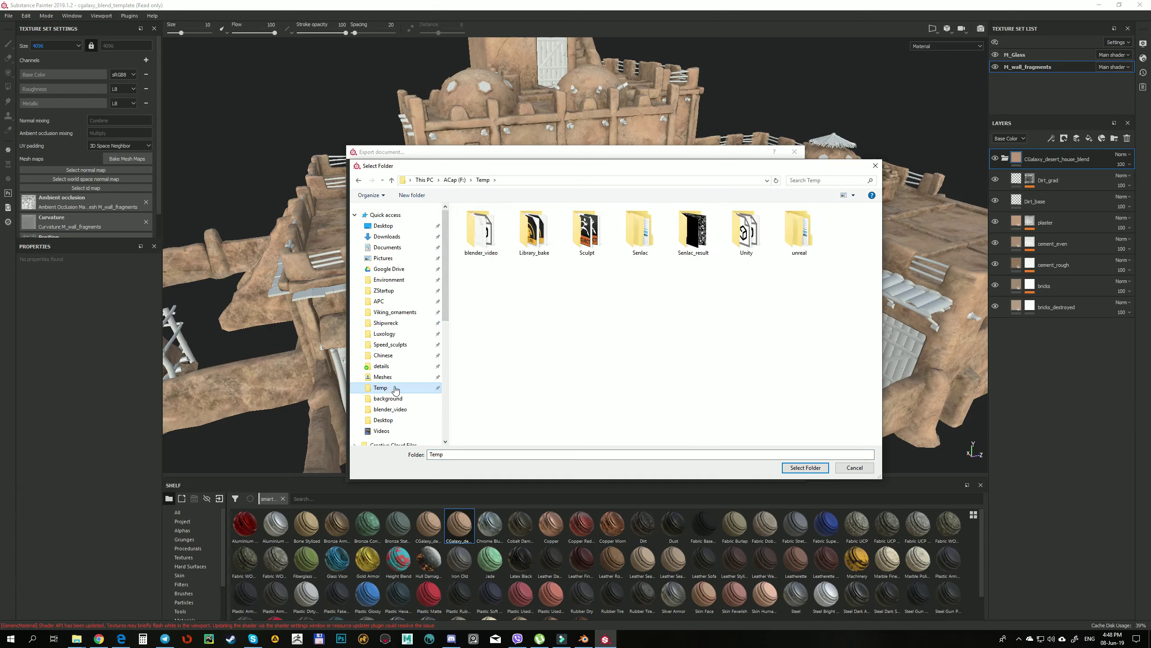
left_click(492, 247)
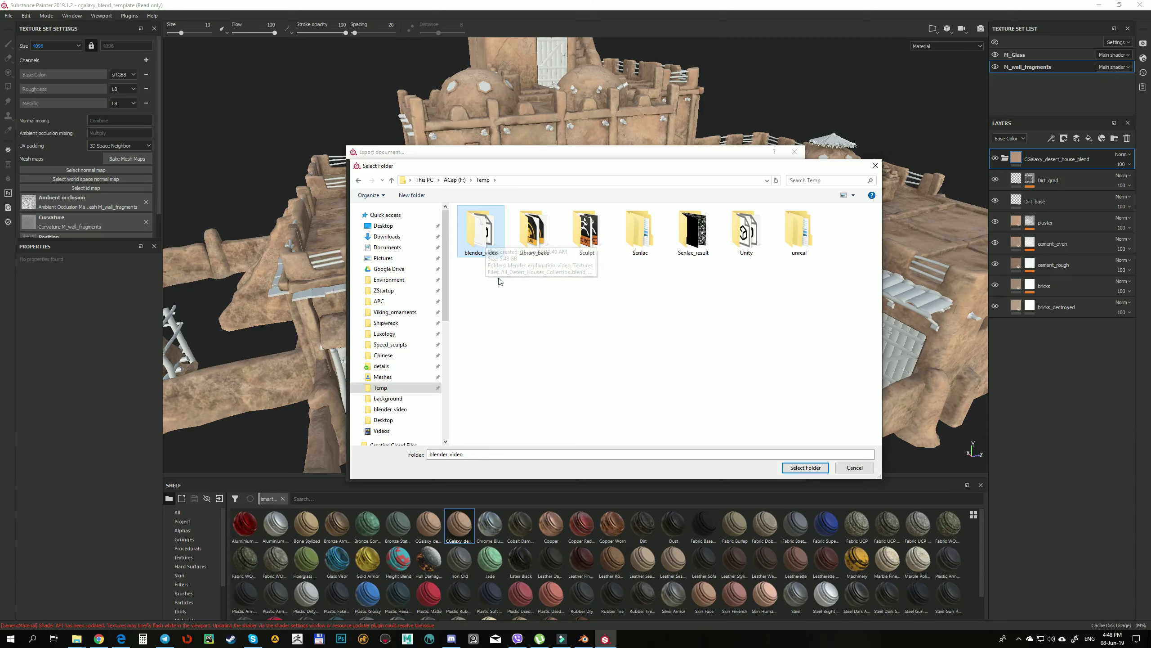
double_click(481, 253)
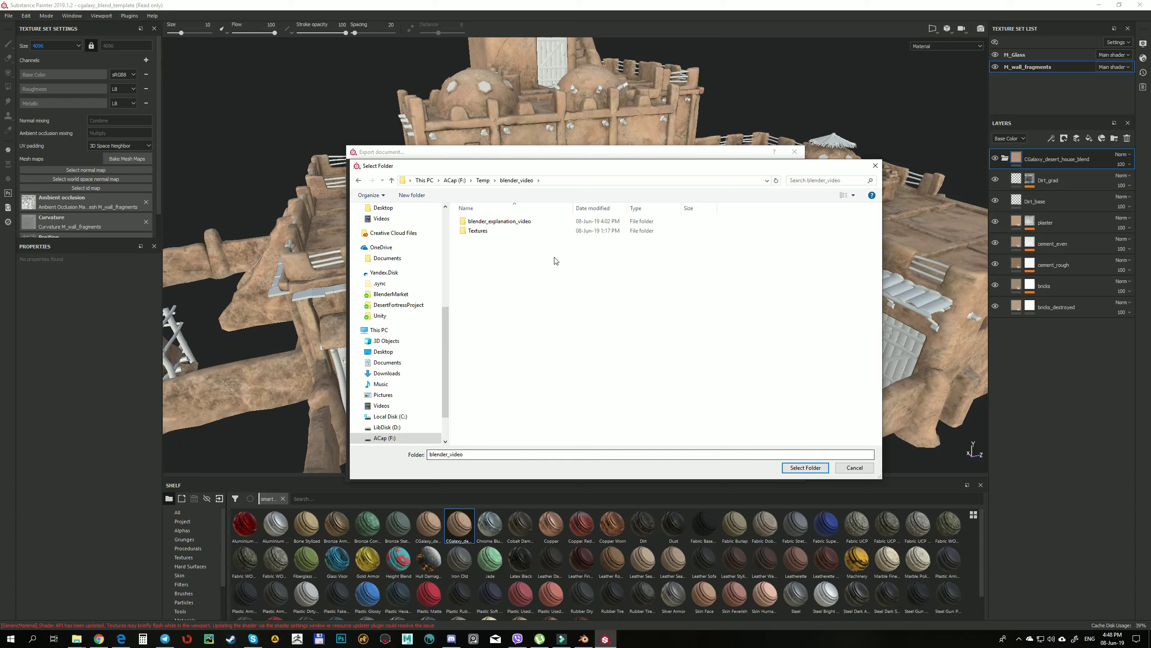
left_click(806, 468)
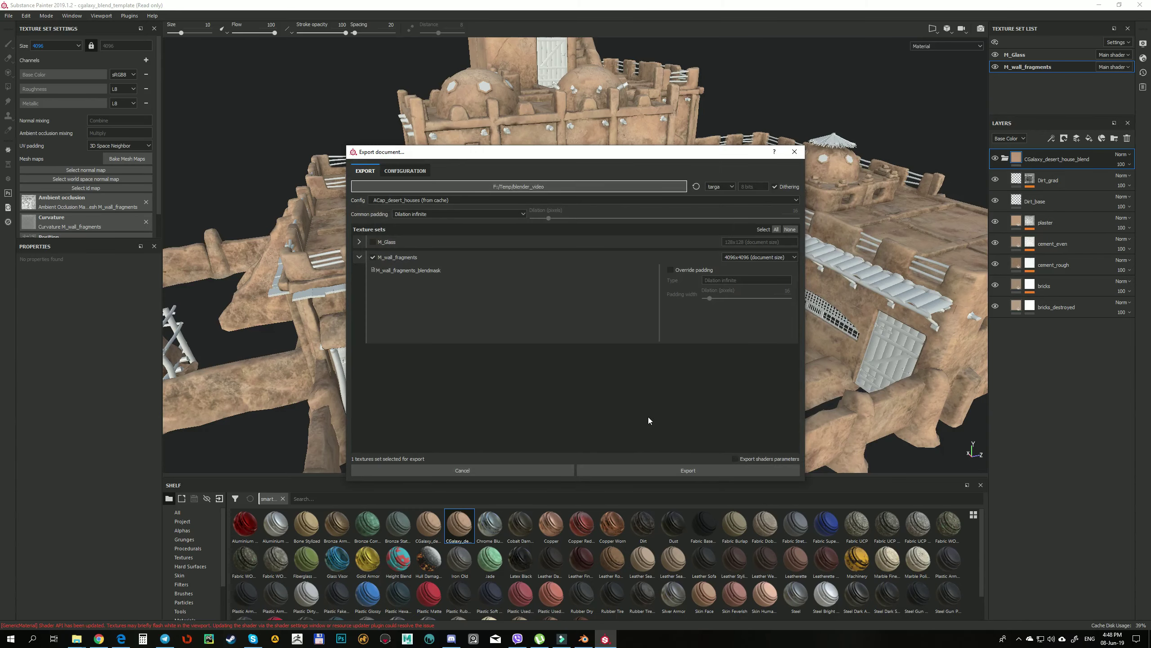
left_click(693, 471)
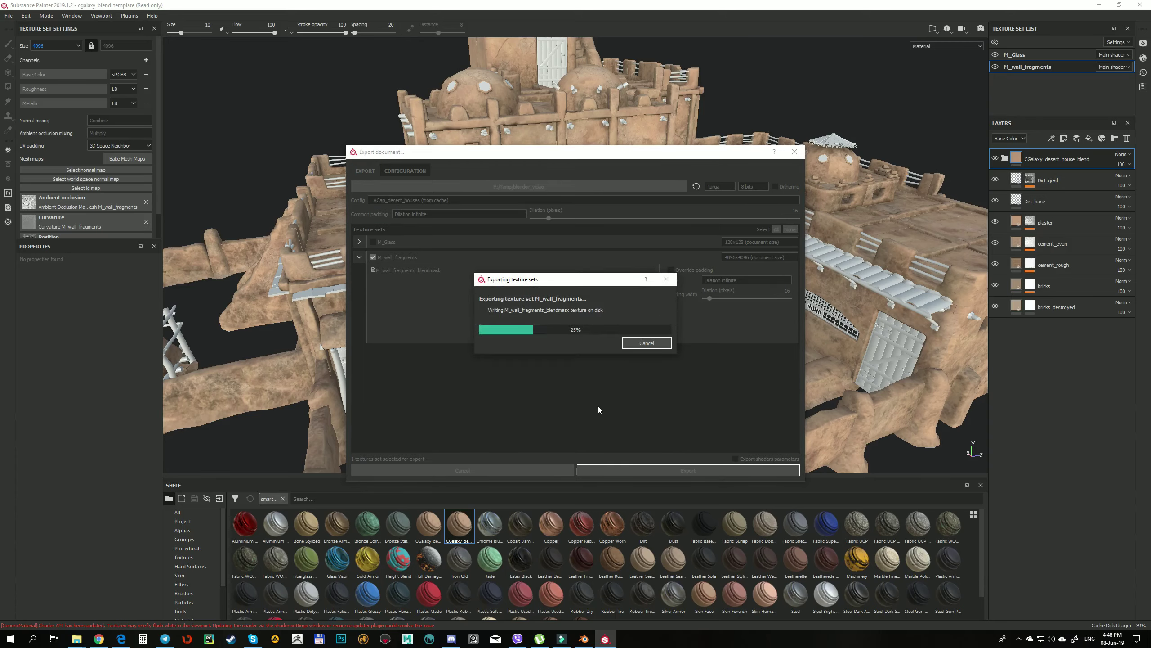
left_click(601, 326)
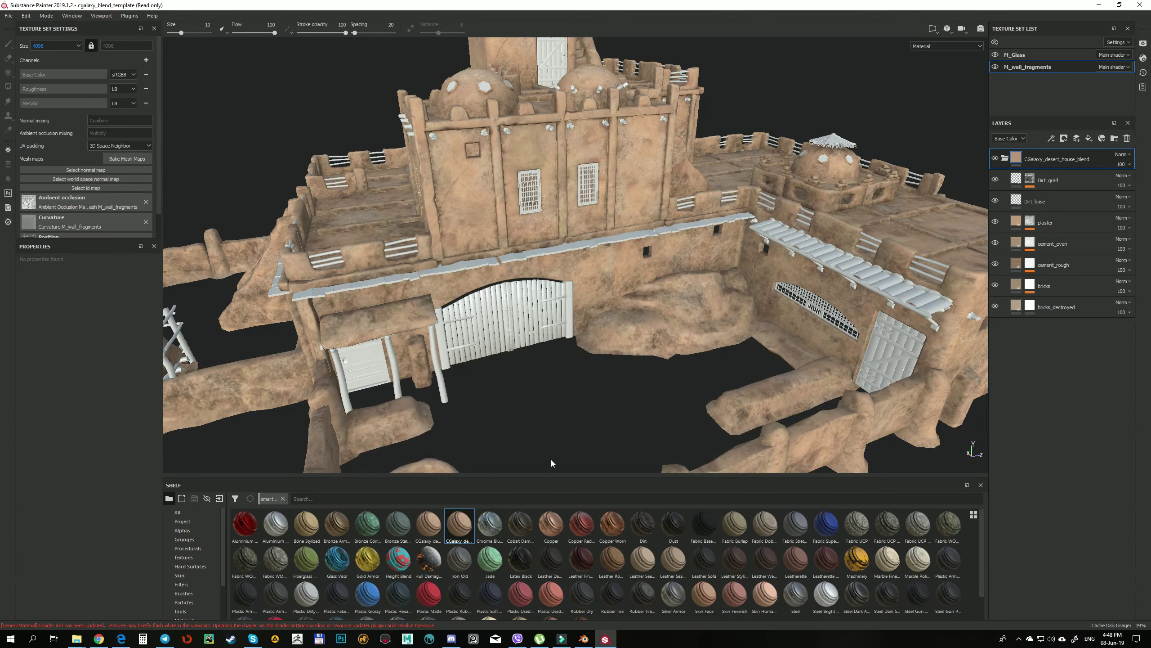
Switch to Blender, hide the SP_mesh collection and show the Fragments_assembled collection.
left_click(584, 639)
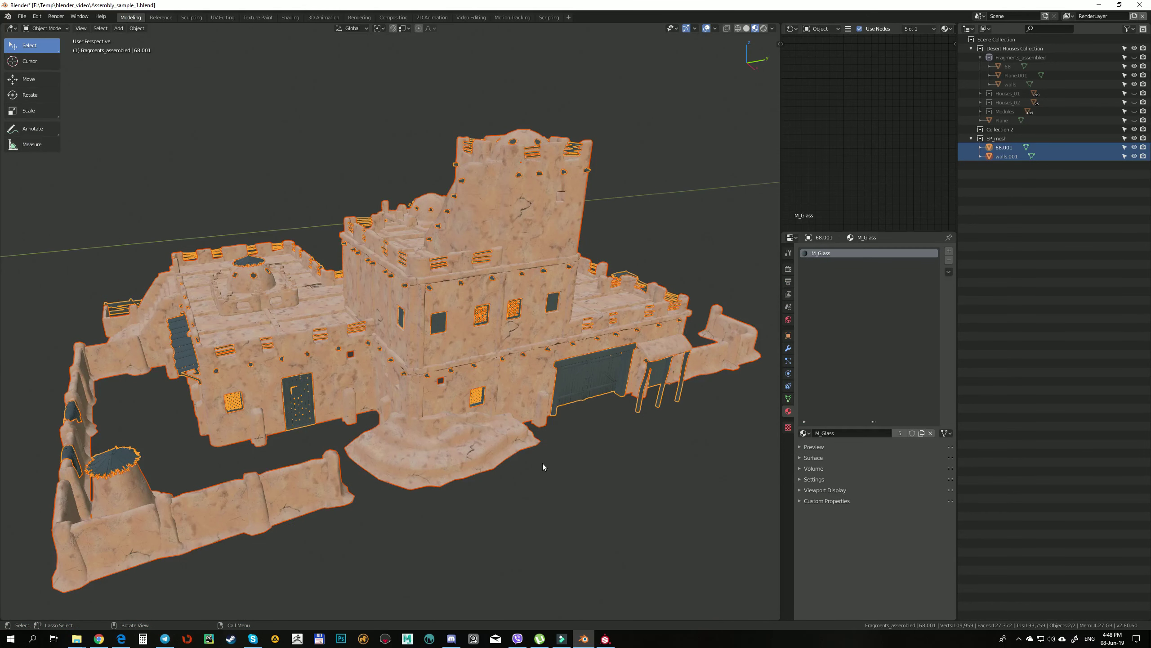
left_click(698, 235)
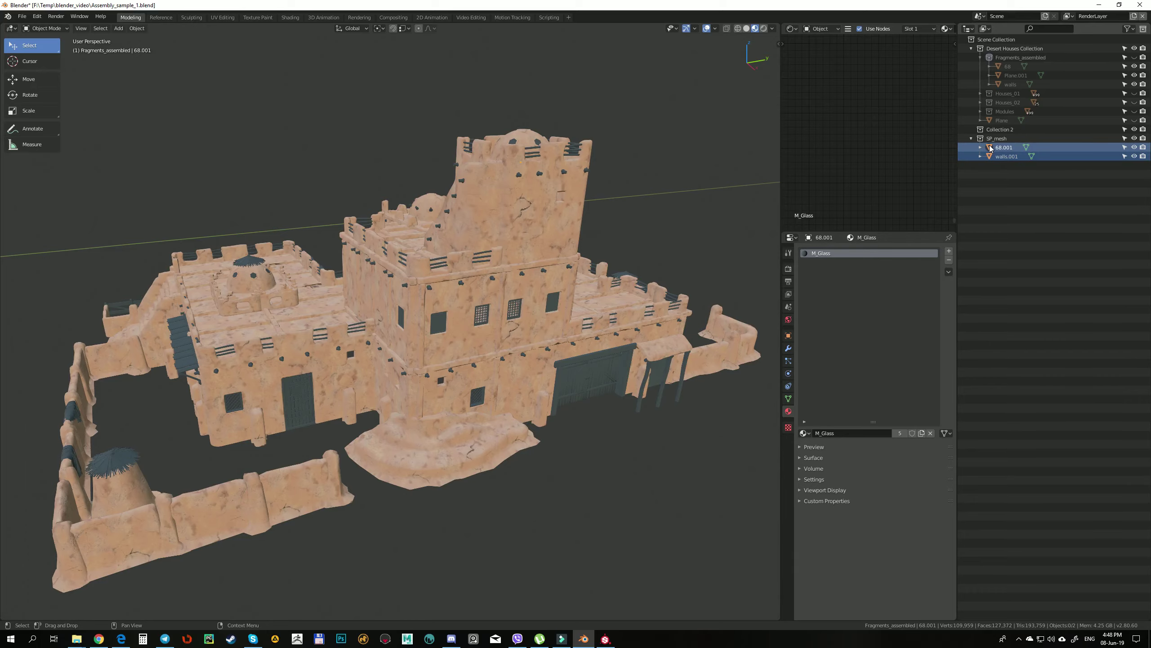
left_click(1134, 138)
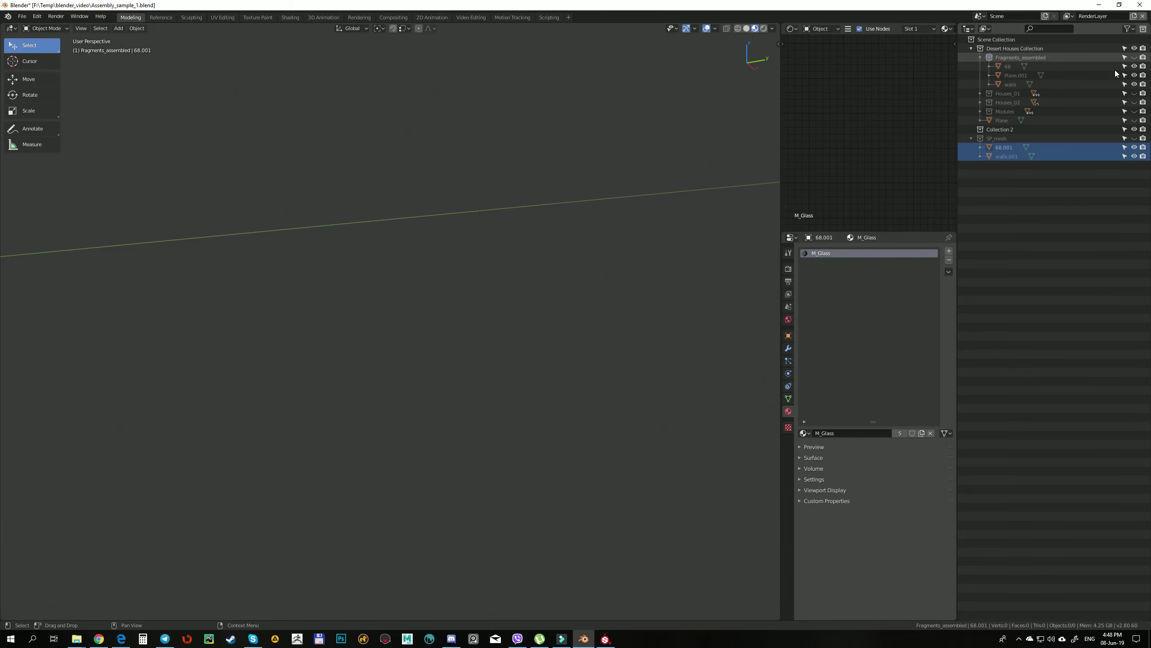
left_click(1134, 57)
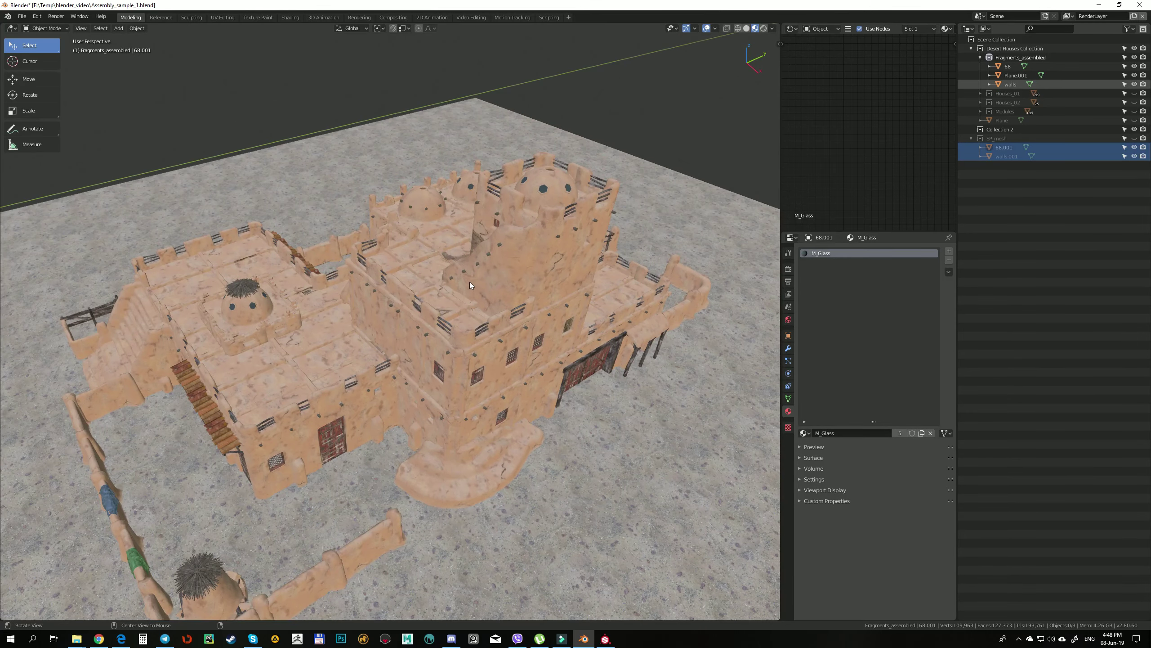
Select the walls object and load the M_wall_fragments_blendmask image from blender_video into the Paint Textures image node.
scroll(464, 290, "up", 5)
left_click(441, 260)
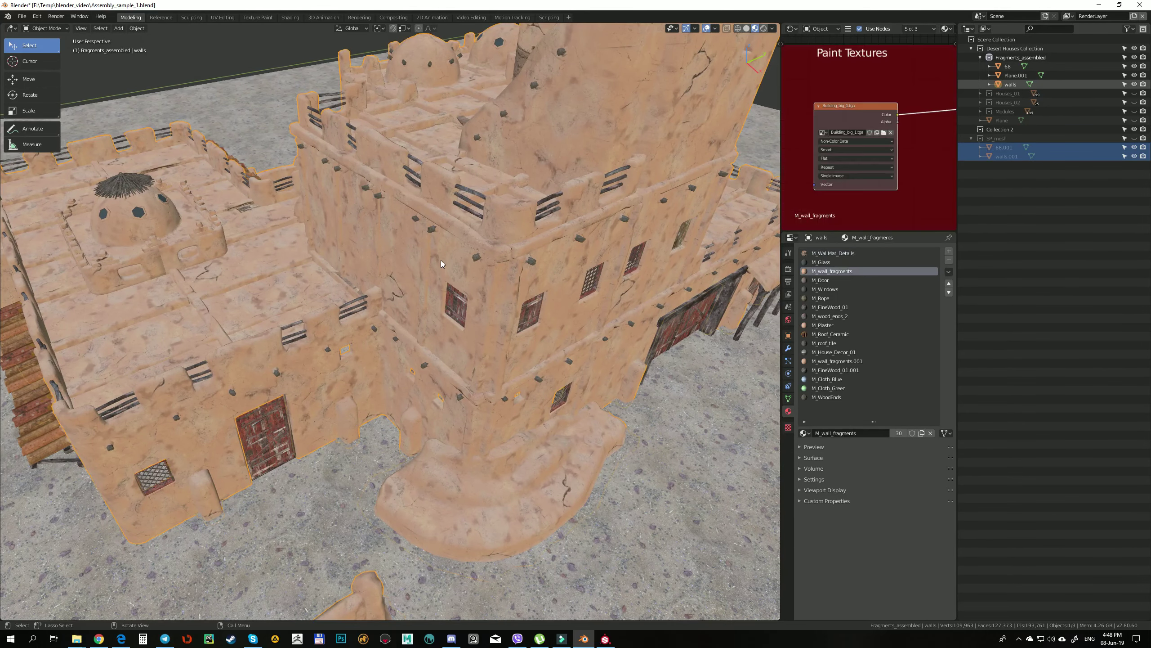
middle_click_drag(569, 269, 499, 299, "shift")
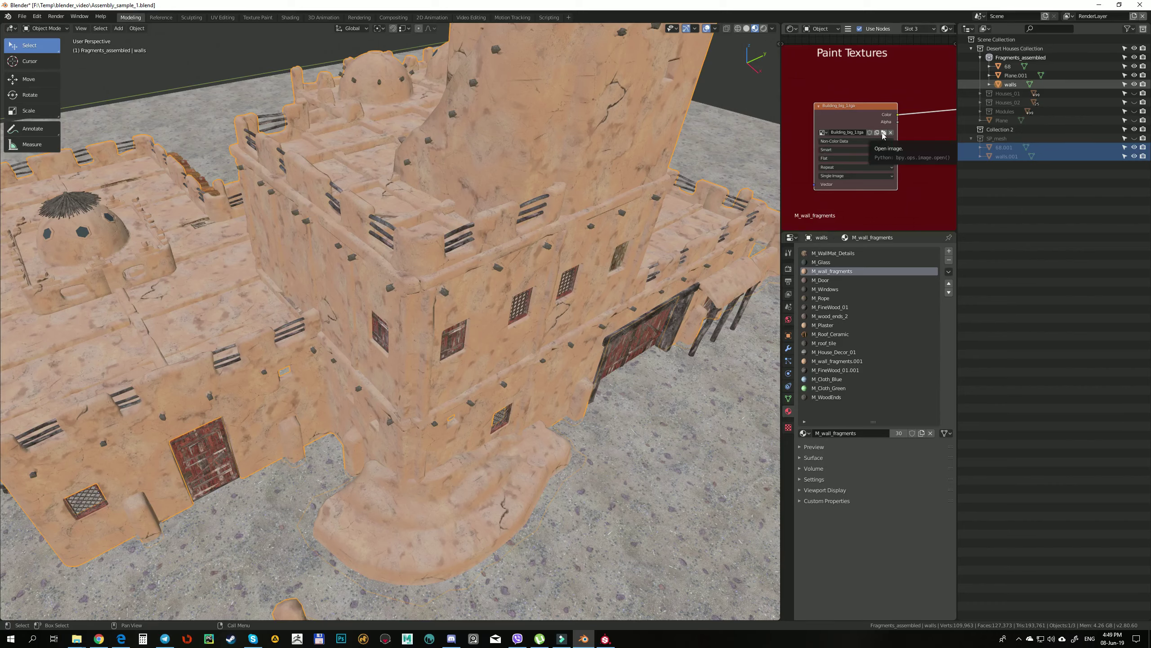
left_click(883, 132)
left_click_drag(640, 213, 120, 63)
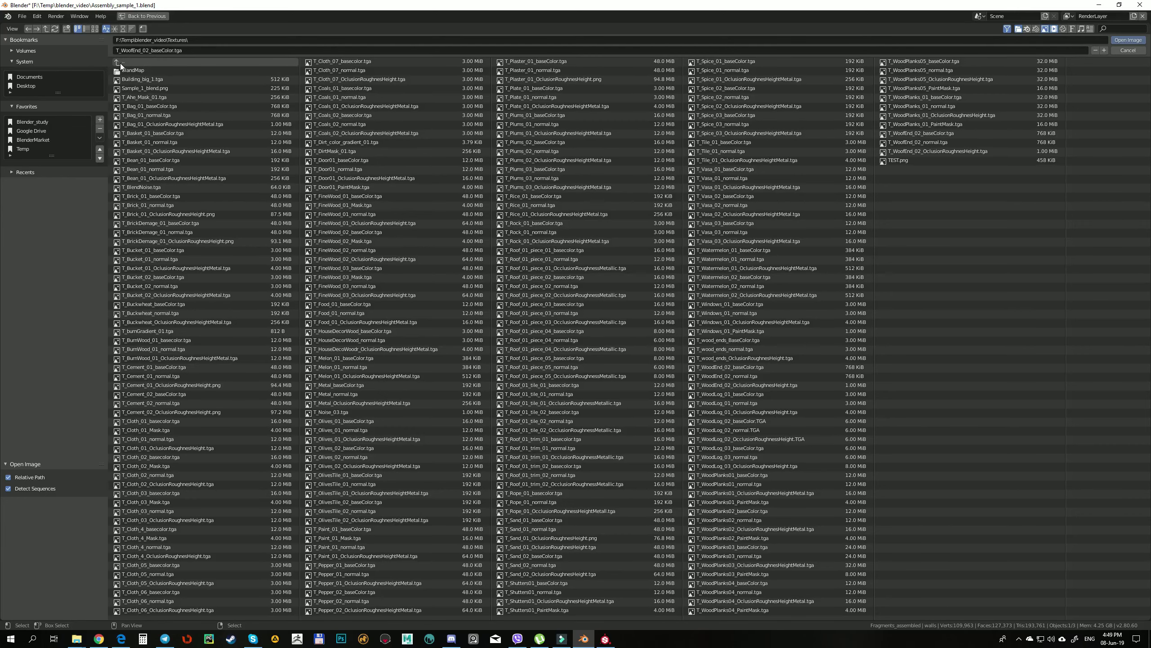
left_click(120, 63)
double_click(146, 90)
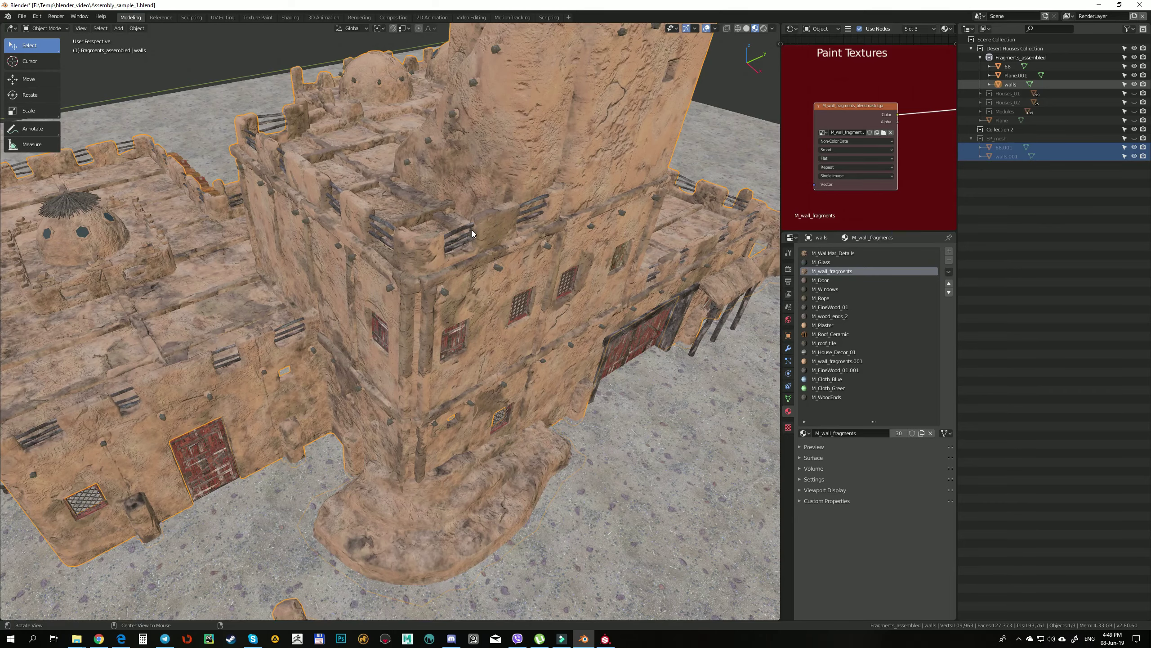
Inspect the roof and wall surfaces of the building with the new blend mask, close up and from afar.
middle_click_drag(471, 230, 416, 268)
scroll(470, 342, "up", 6)
scroll(486, 338, "down", 4)
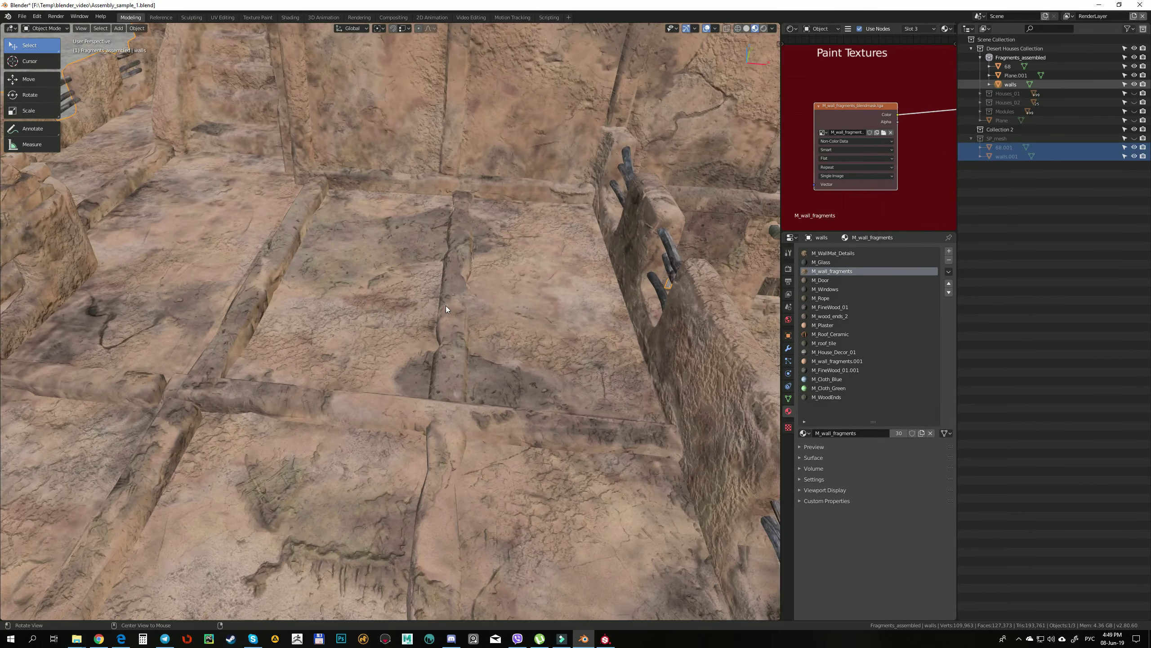
mouse_move(446, 307)
middle_mouse_down()
mouse_move(343, 308)
mouse_move(373, 297)
mouse_move(306, 292)
mouse_move(348, 309)
mouse_move(331, 303)
mouse_move(432, 288)
mouse_move(418, 280)
mouse_move(436, 273)
mouse_move(476, 276)
mouse_move(436, 305)
middle_mouse_up()
scroll(385, 305, "down", 5)
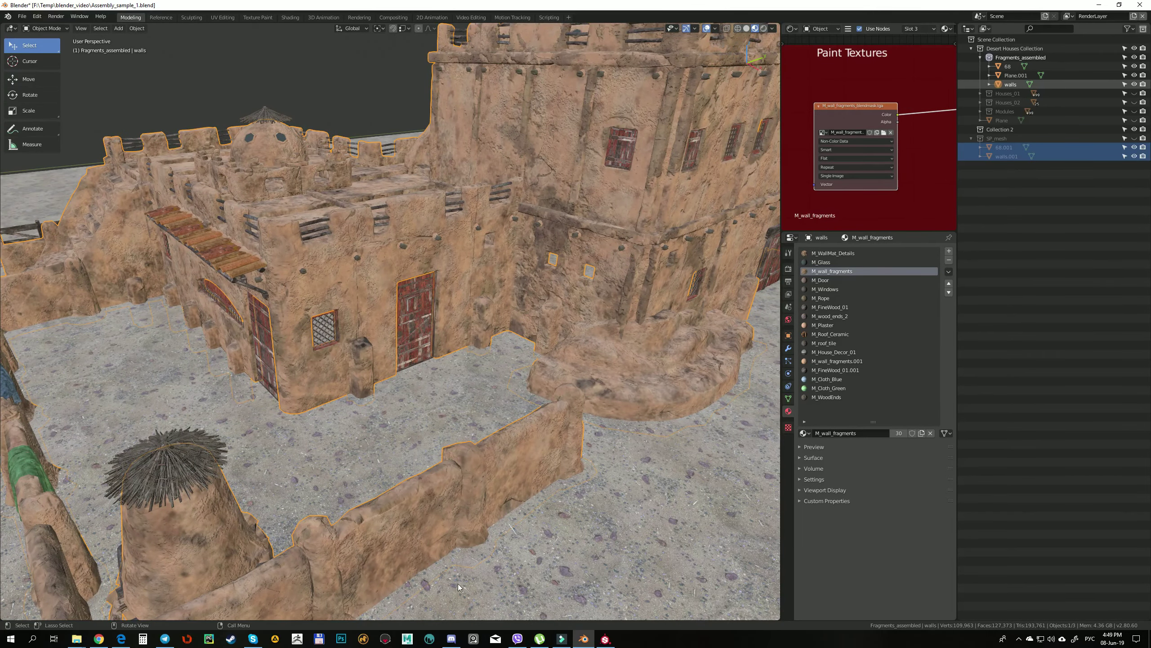
Switch to Substance Painter and examine the masks of the bricks_destroyed, bricks and cement_rough layers, including cement_rough's Fill source.
left_click(605, 639)
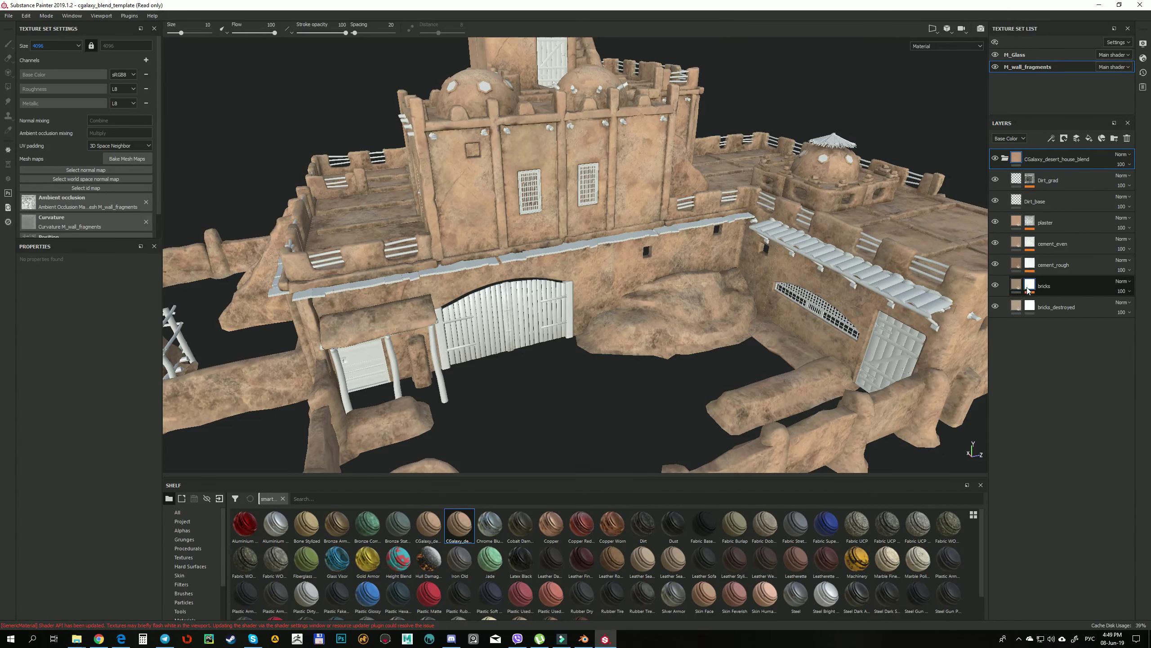
left_click(1028, 306)
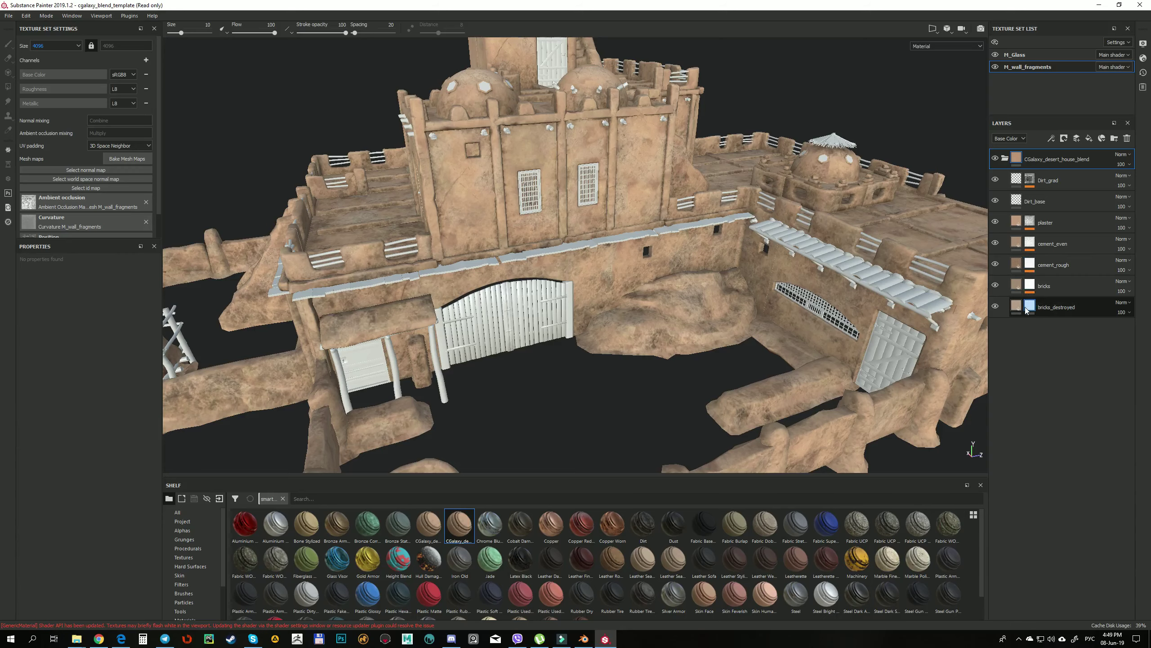
left_click(1030, 284)
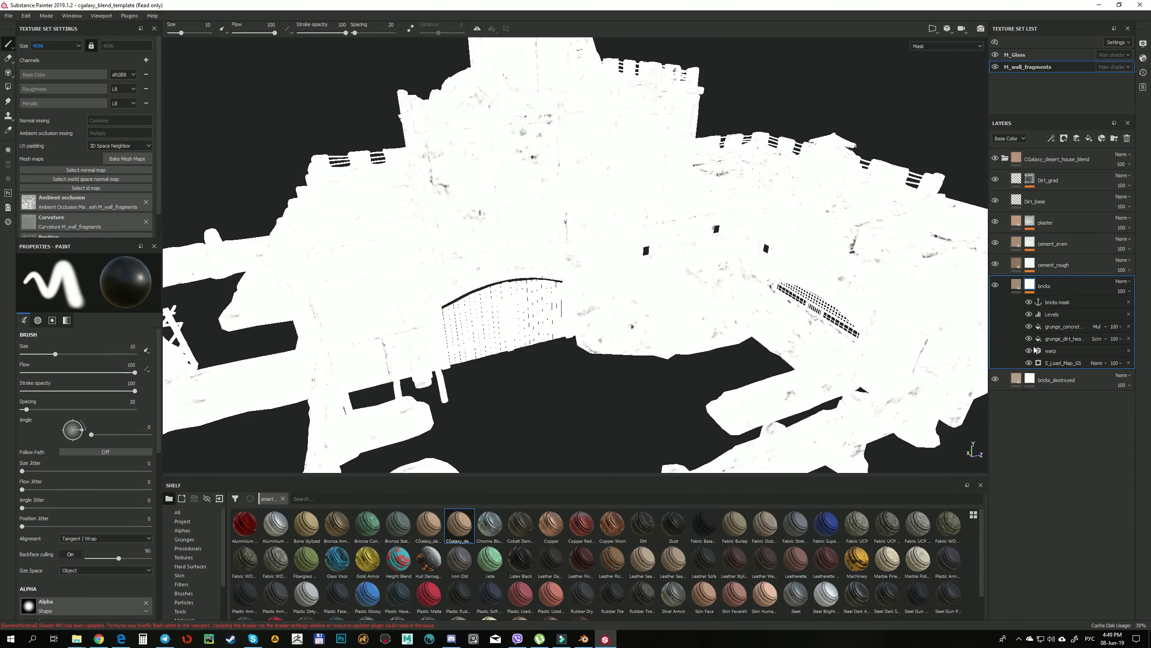
left_click(1030, 380)
left_click(1030, 285, "alt")
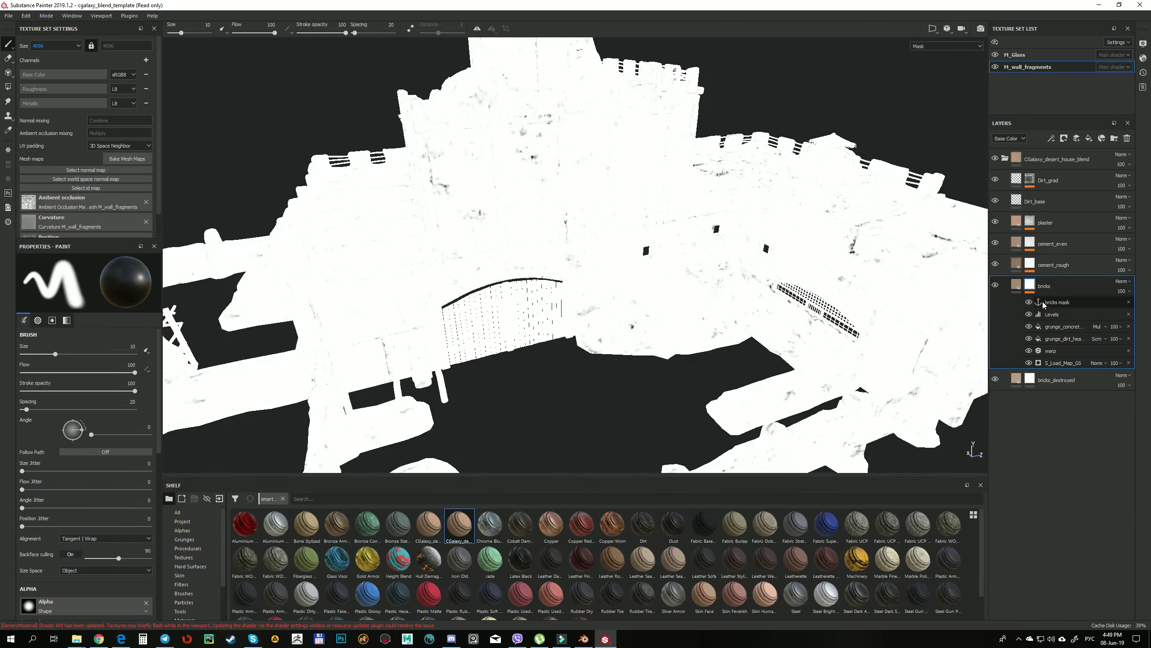
left_click(1030, 264, "alt")
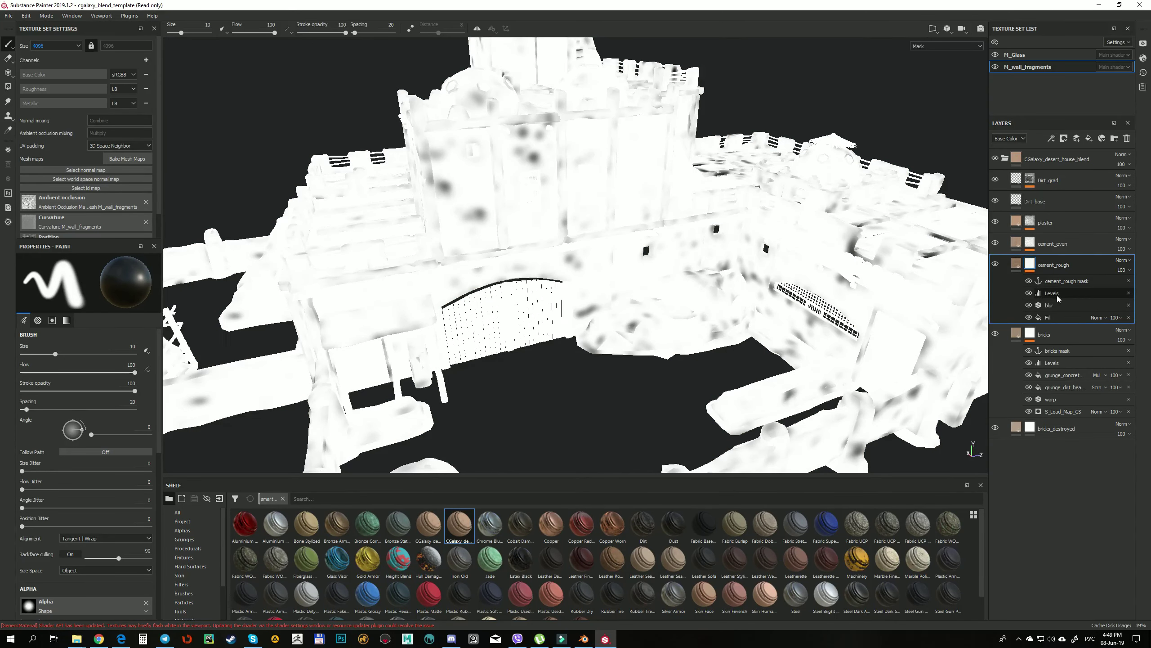
left_click(1047, 318)
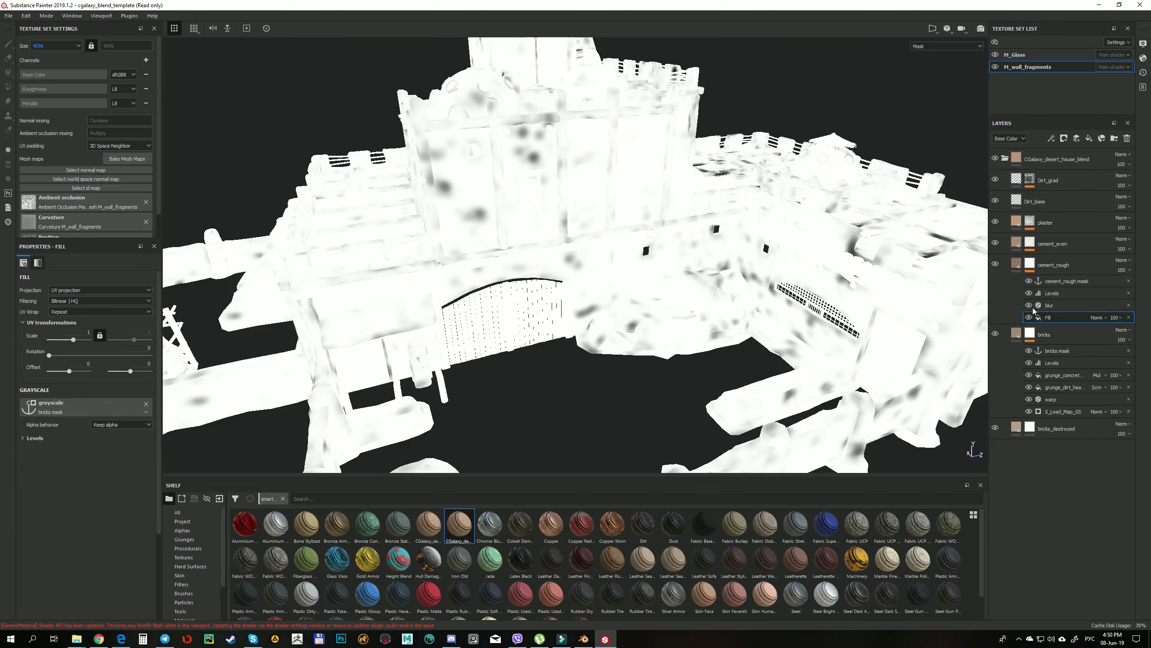
left_click(1053, 337)
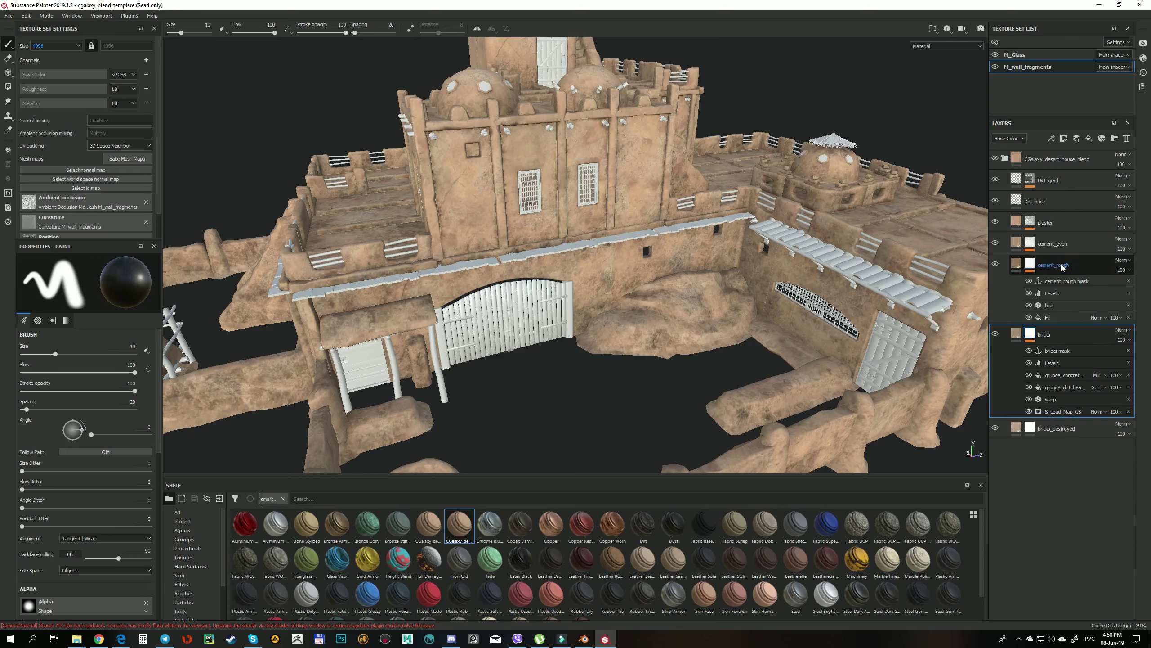
Examine the masks of the cement_even and plaster layers on the model.
left_click(1051, 245)
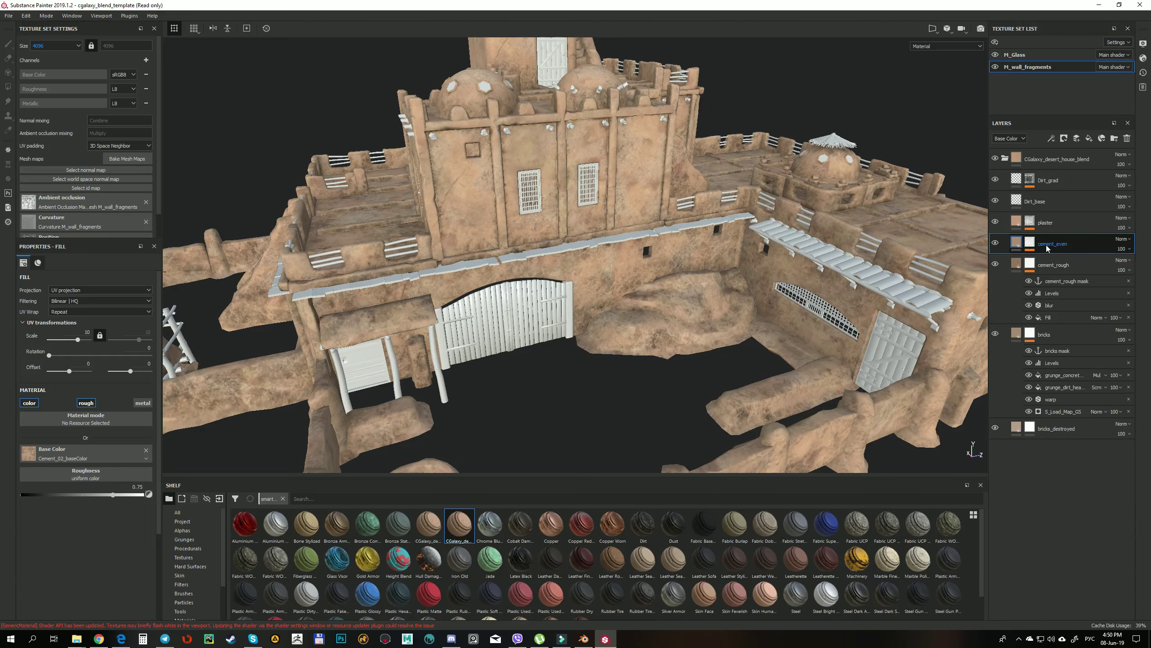
left_click(1032, 247)
left_click(1032, 246, "alt")
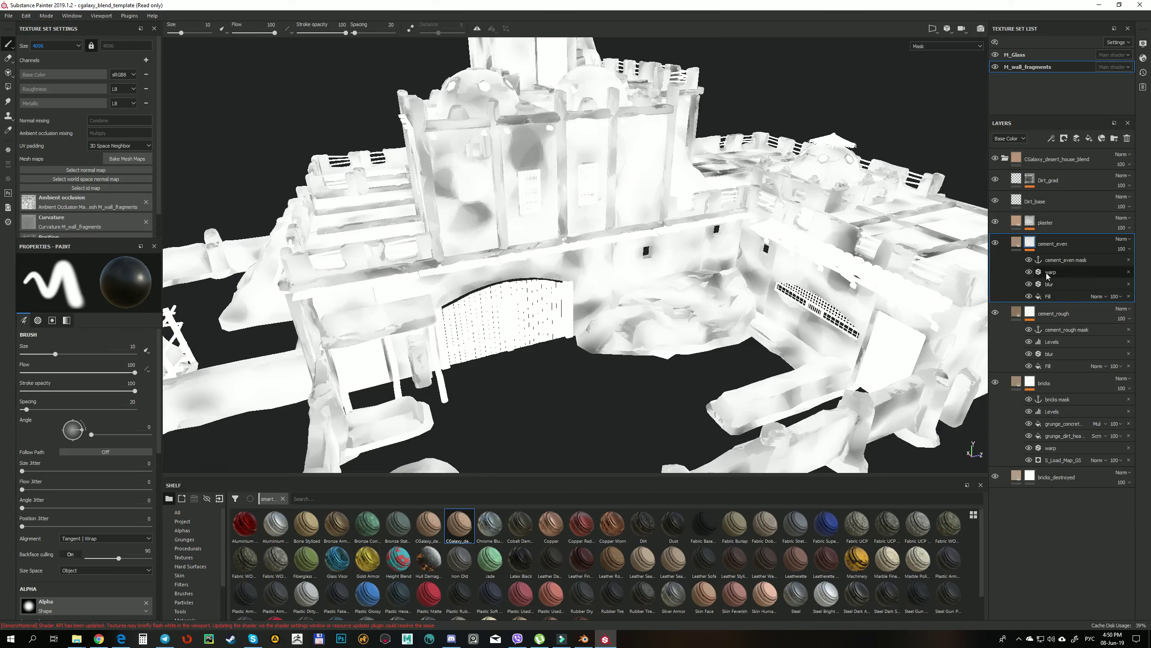
left_click(1031, 221)
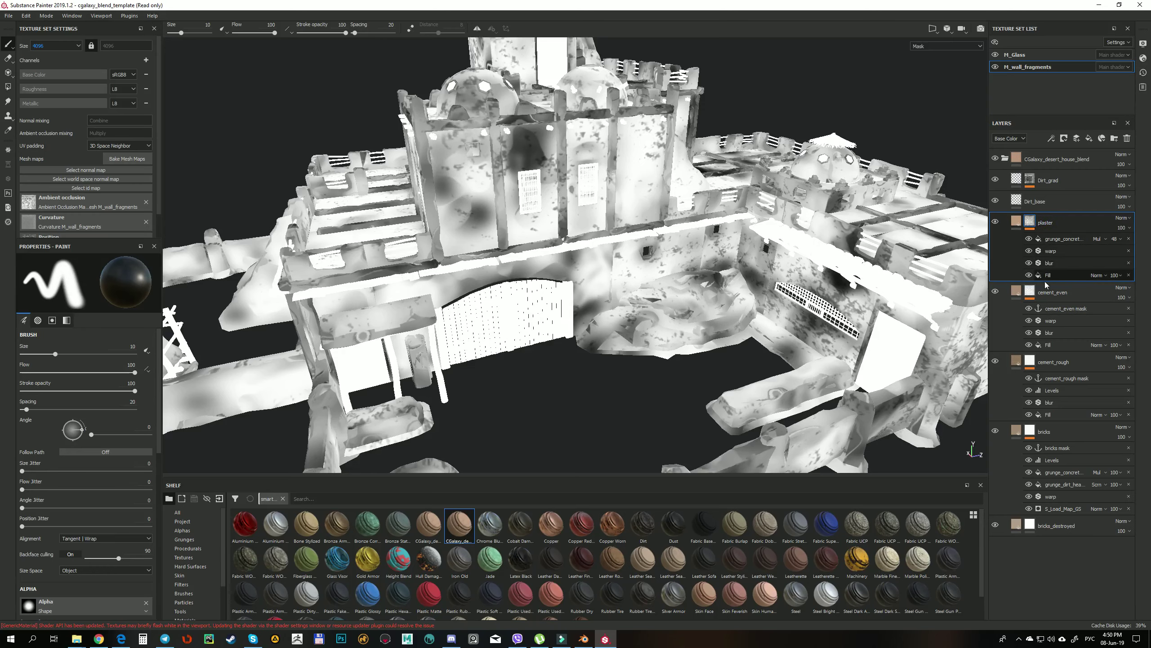
Add a Paint effect above Levels in the bricks mask and choose the first ACap brush among the tool presets.
right_click(1058, 467)
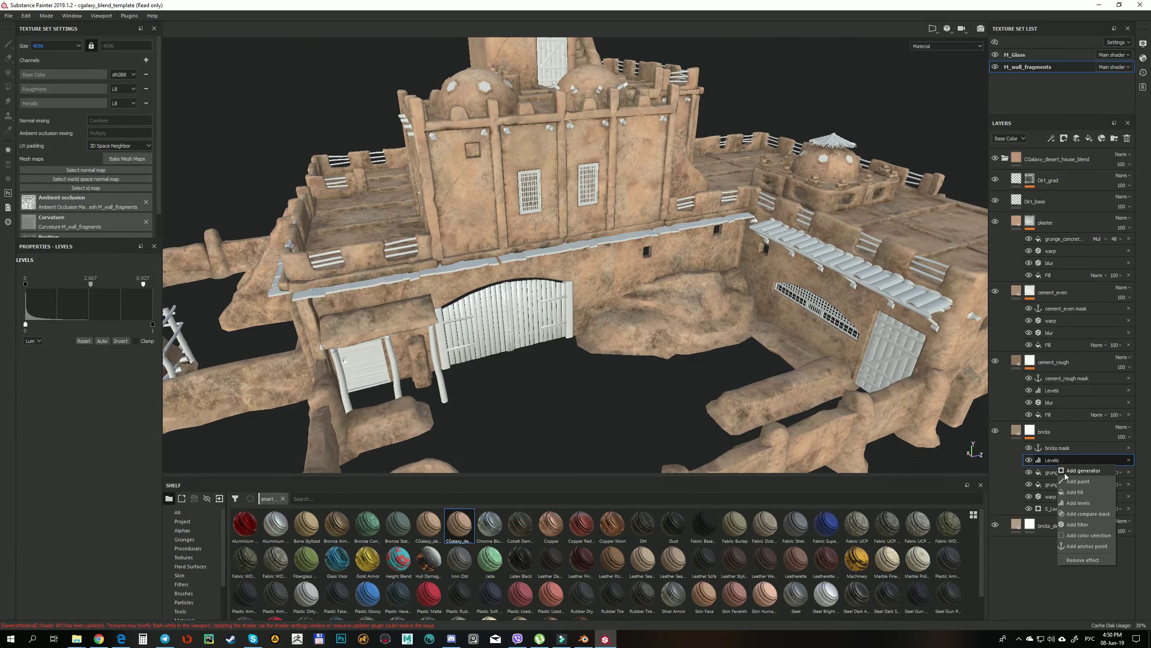
left_click(1058, 469)
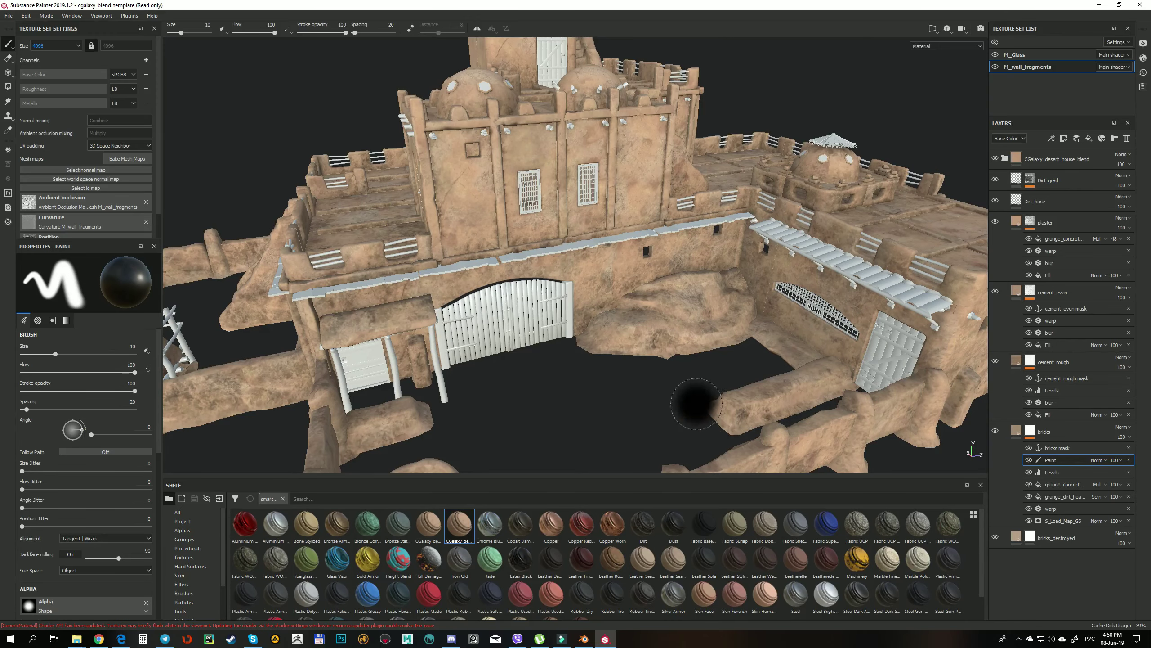
left_click(180, 610)
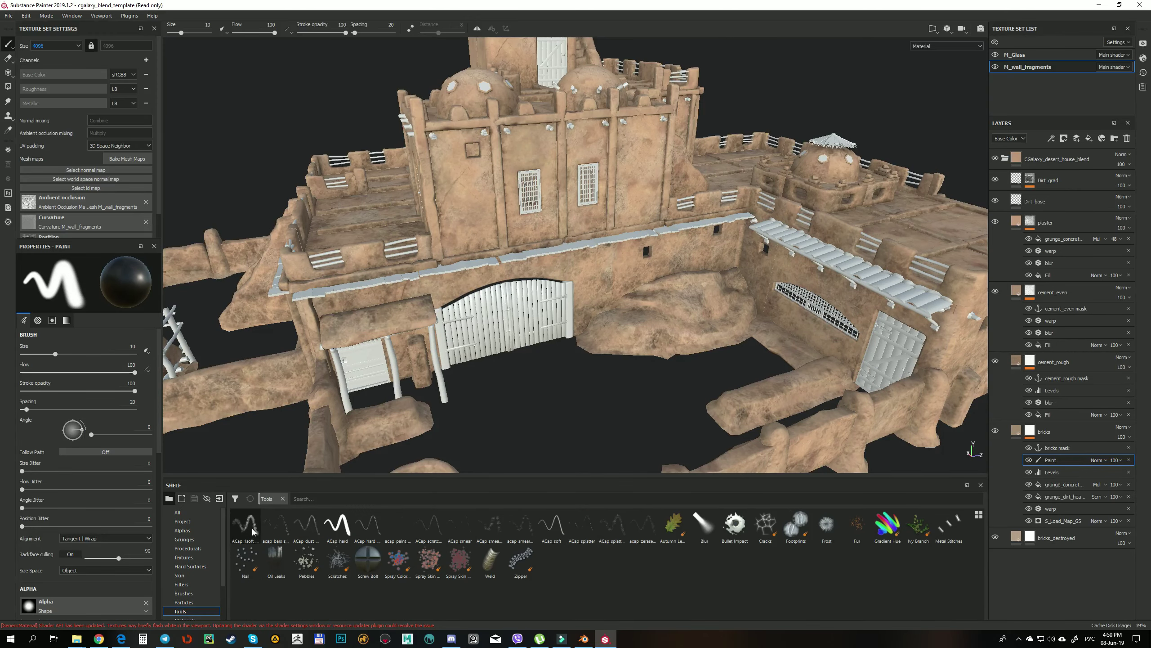
left_click(245, 525)
Display the bricks mask and paint a black worn patch on the lower wall between the gate and the small square opening.
left_click_drag(584, 253, 610, 268, "alt")
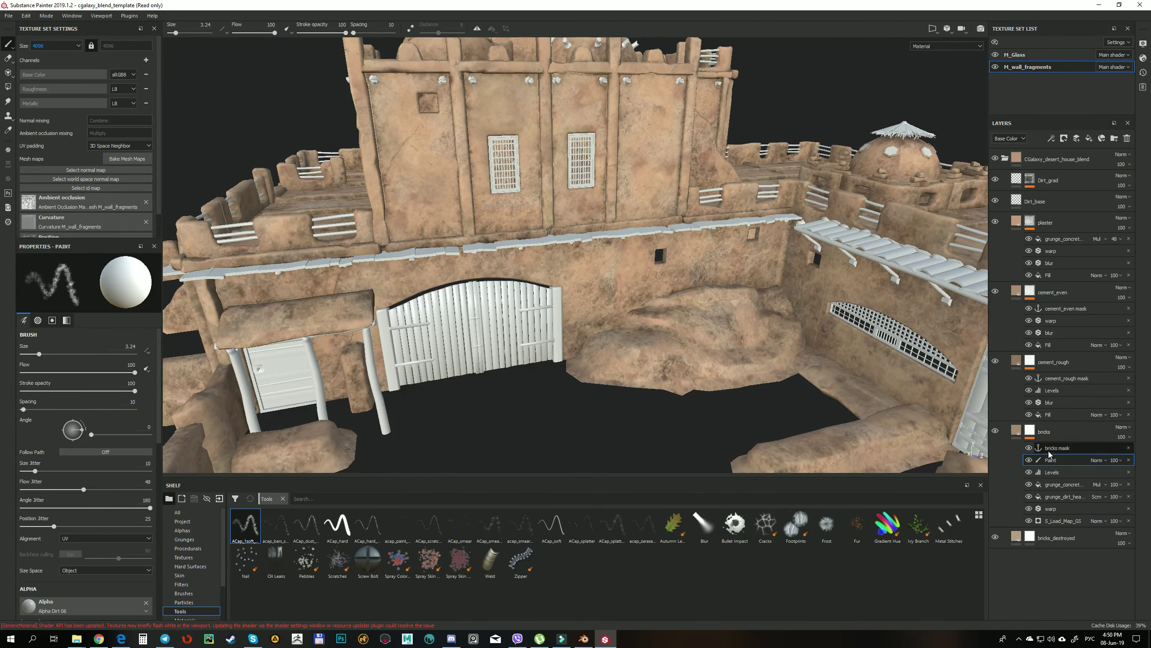
left_click(1030, 430, "alt")
left_click(1044, 461)
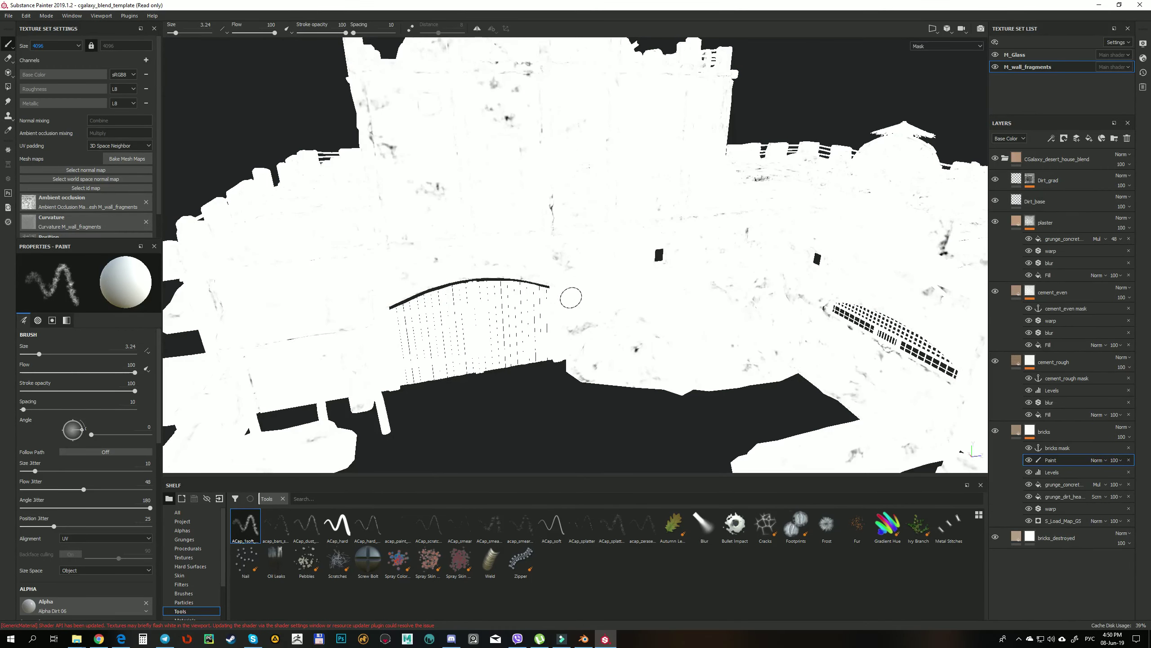
key("x")
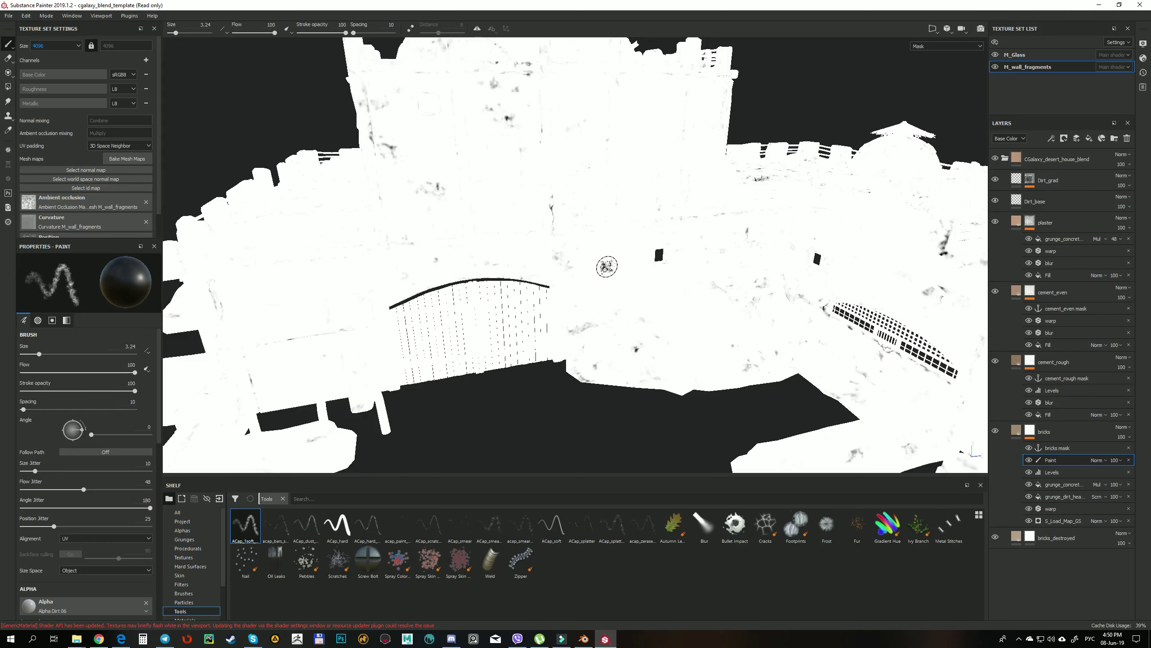
left_click(621, 291)
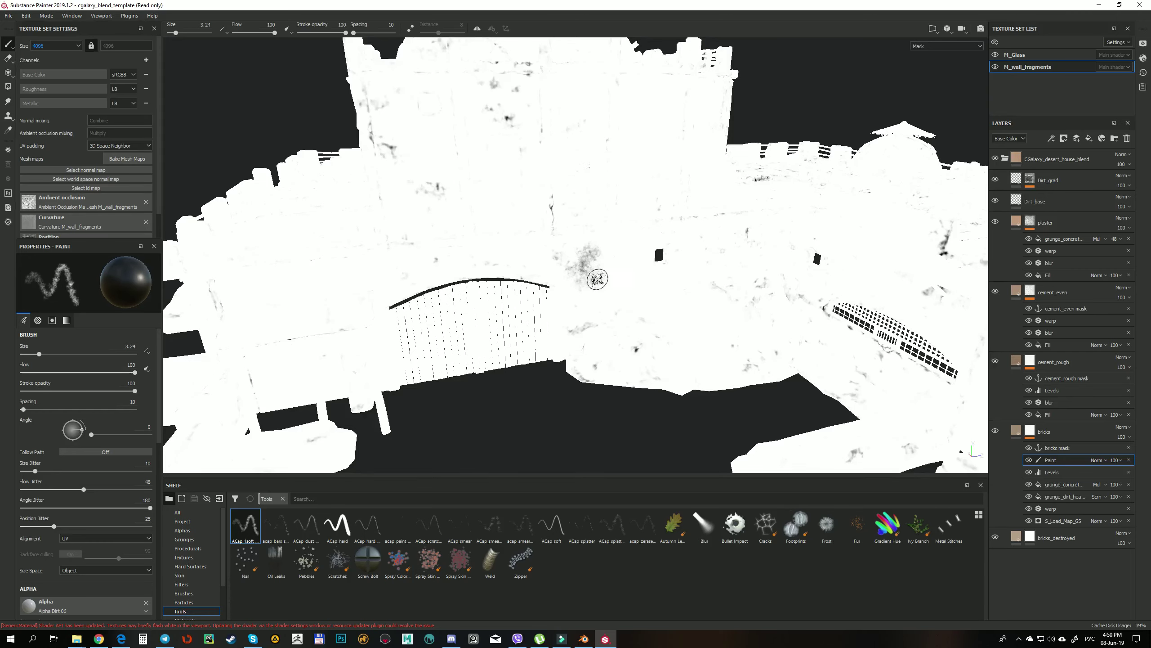
Return to the material view and paint the upper facade beside the latticed windows in the bricks mask with brush size 2.01.
left_click(1025, 433)
left_click(1026, 434)
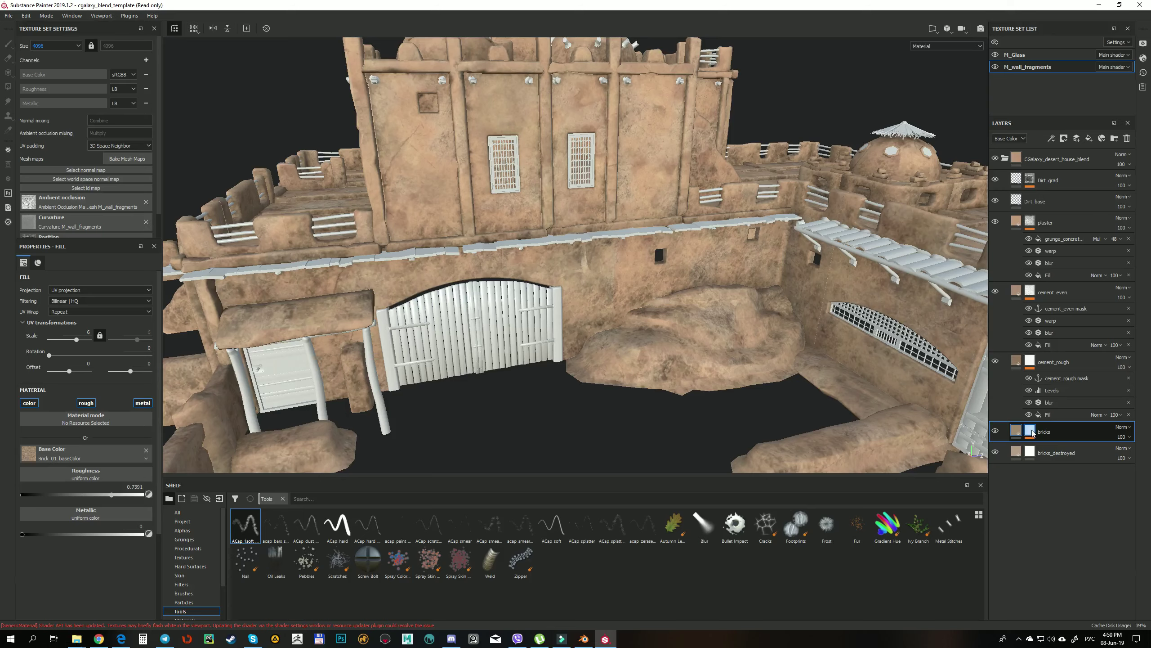
left_click(1031, 432)
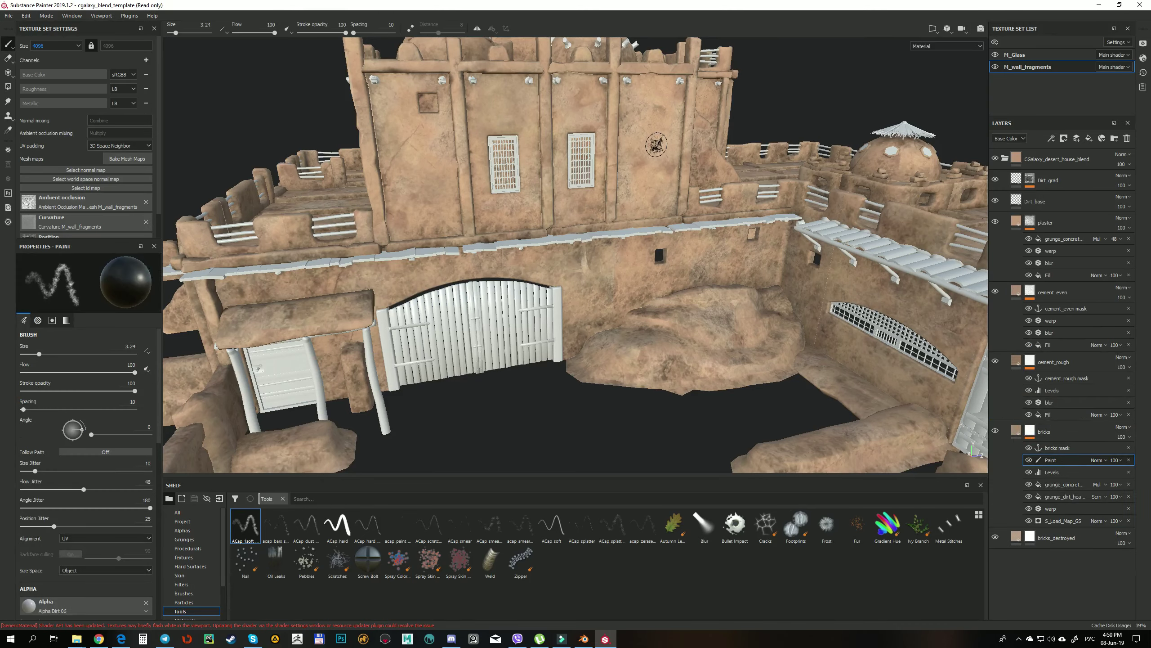
right_click_drag(655, 144, 642, 144, "ctrl")
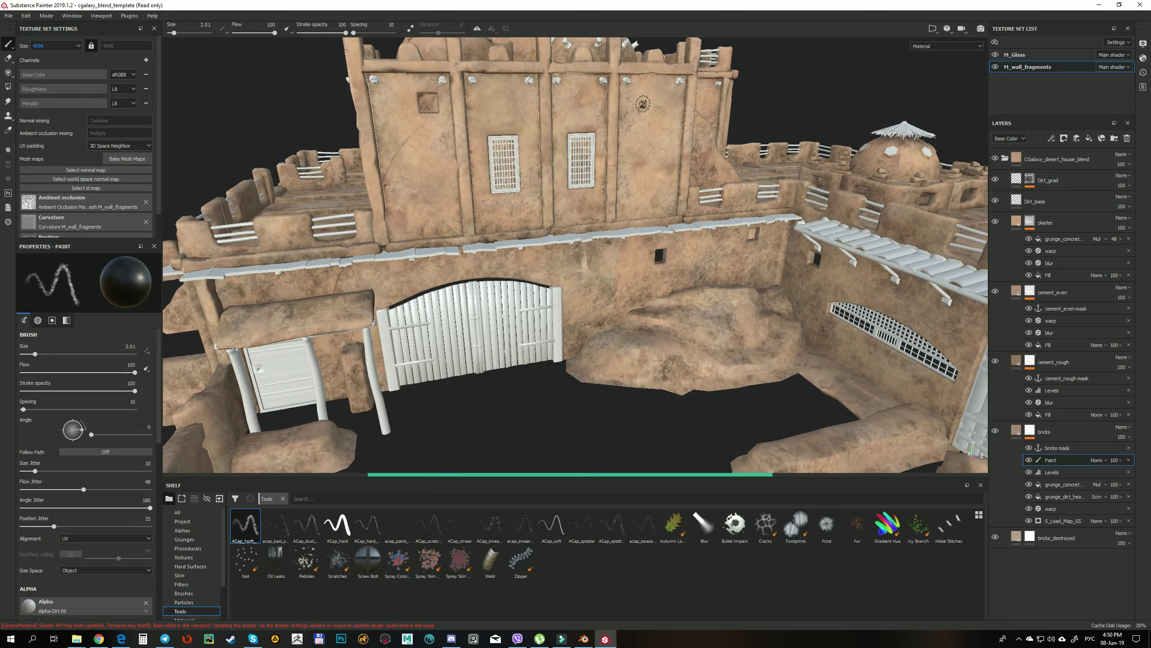
left_click(660, 92)
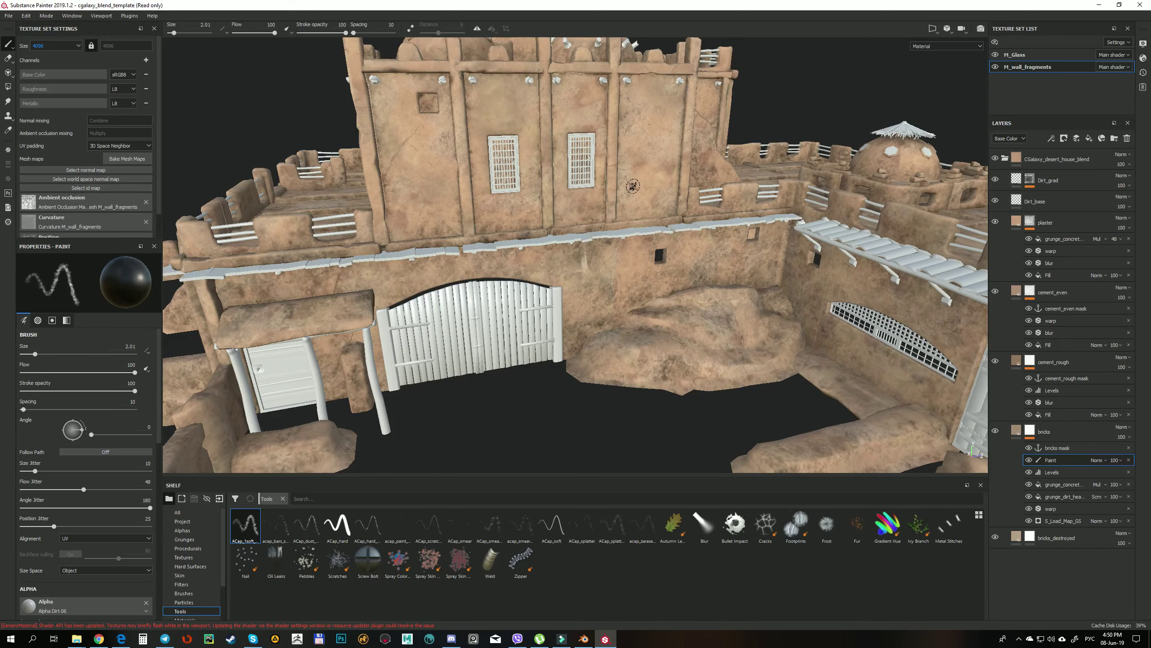
Inspect the facade, roof and side walls of the building with the painted brick damage from several angles.
left_click_drag(627, 190, 506, 210, "alt")
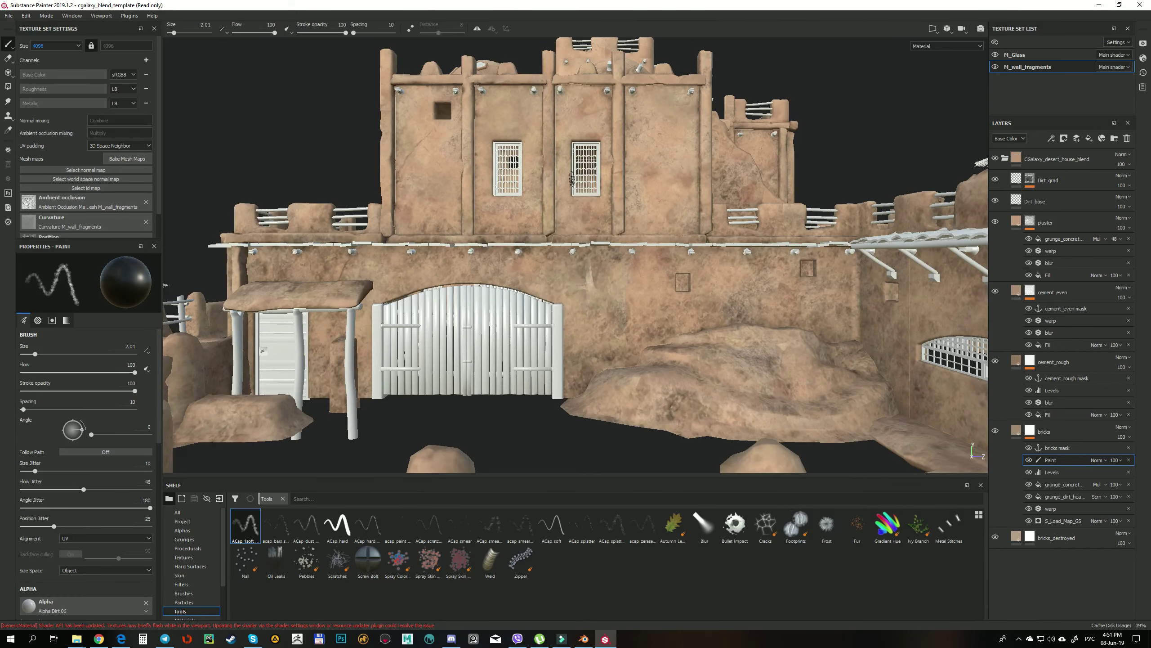
left_click_drag(514, 162, 623, 145, "alt")
scroll(653, 139, "up", 3)
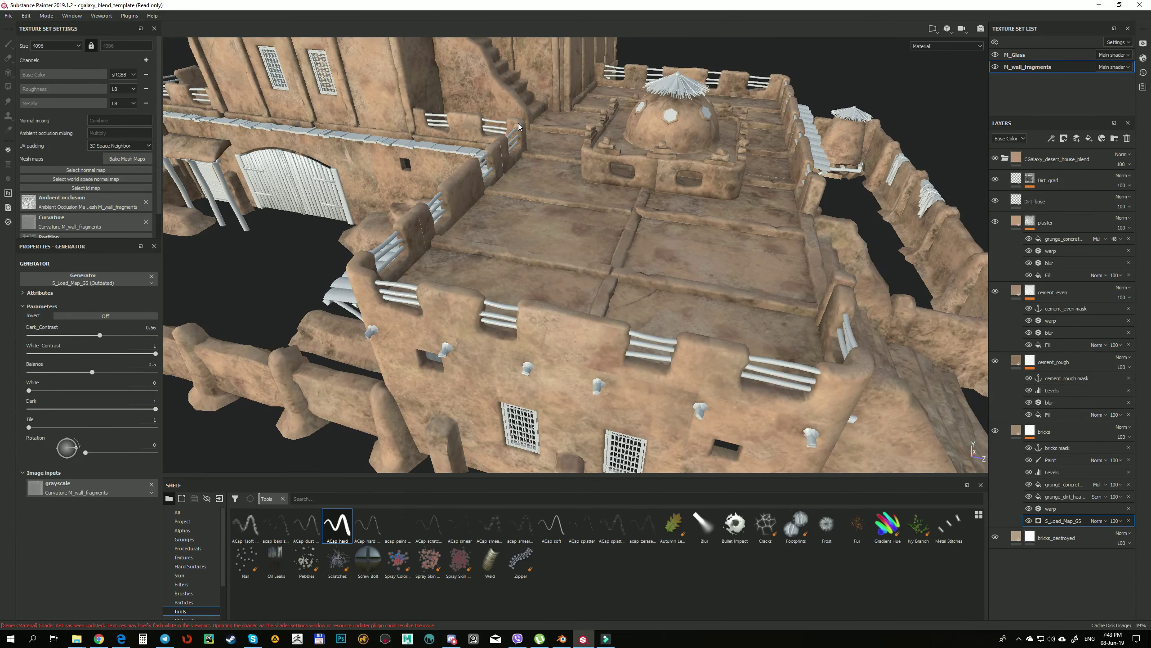
left_click_drag(573, 299, 569, 296, "alt")
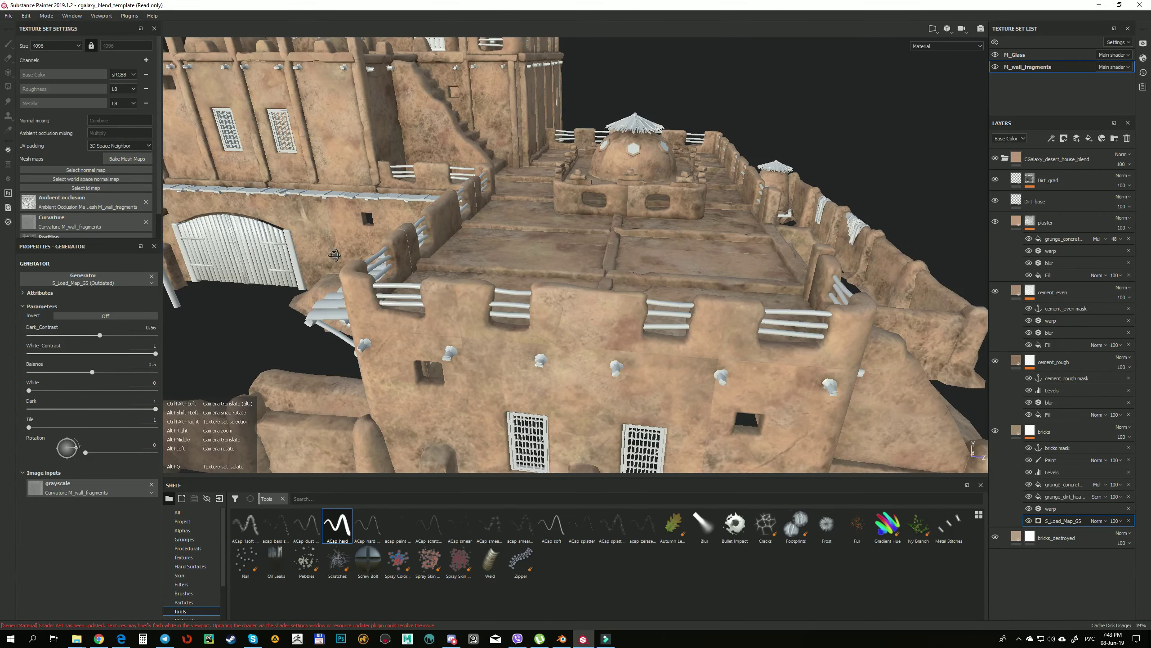
left_click_drag(478, 217, 521, 135, "alt")
left_click_drag(584, 165, 657, 219, "alt")
middle_click_drag(658, 218, 620, 197, "alt")
left_click_drag(620, 196, 777, 227, "alt")
Display the bricks mask, select its S_Load_Map_GS generator and hide the Paint, Levels, grunge and warp effects above it.
left_click(1032, 431, "alt")
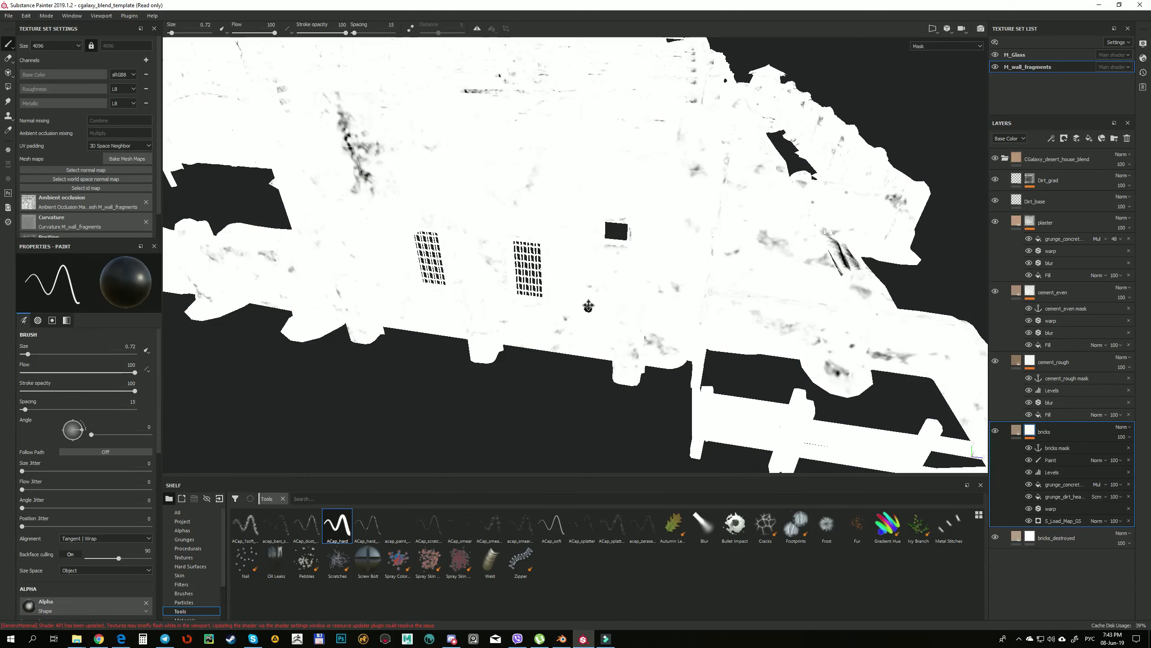
left_click_drag(612, 272, 707, 277, "alt")
left_click(1053, 523)
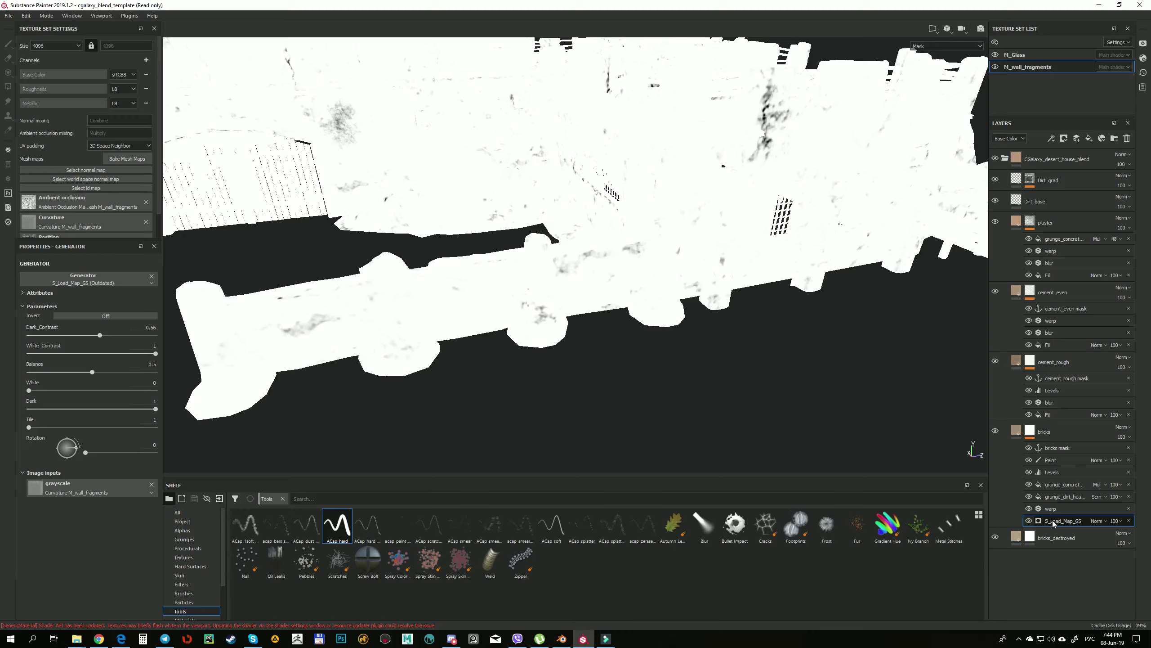
left_click(1029, 496)
left_click(1029, 484)
left_click(1029, 460)
left_click(1029, 472)
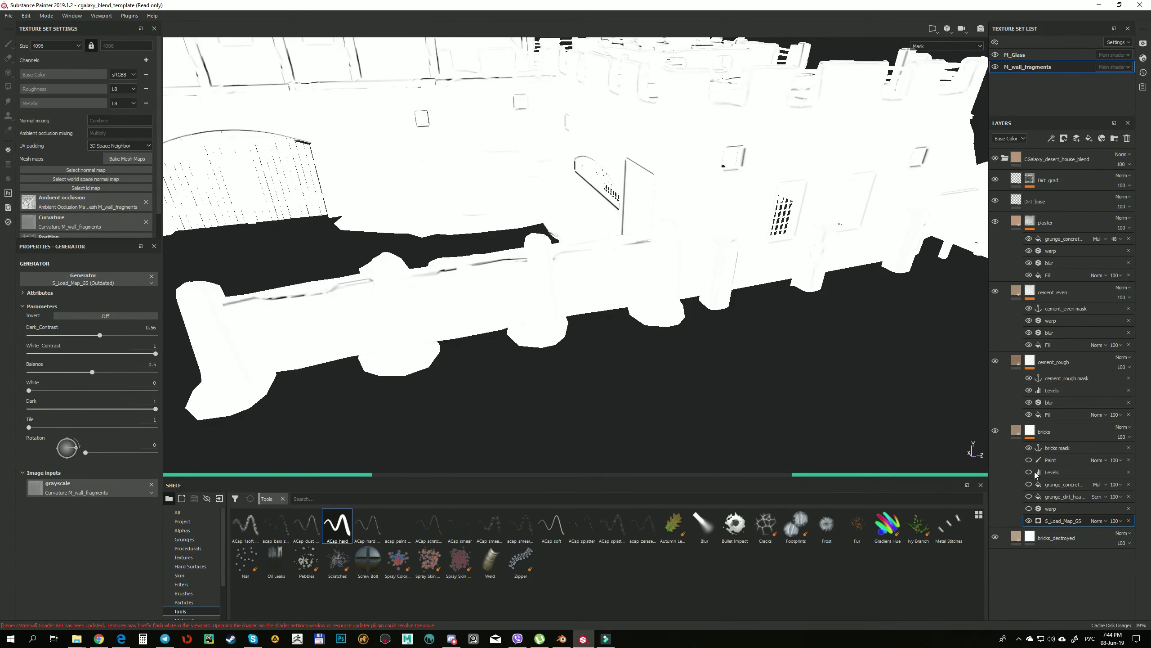
Set the Balance of the S_Load_Map_GS generator to 0.19 and check the edge mask around the building.
left_click_drag(889, 429, 689, 318, "alt")
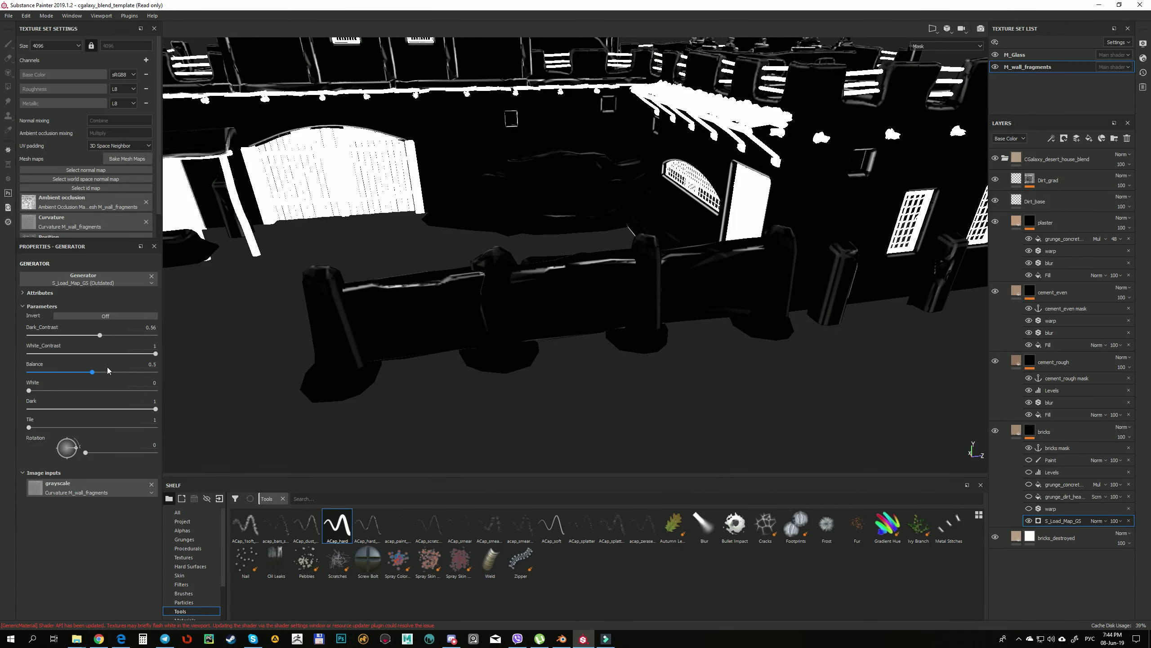
left_click(54, 373)
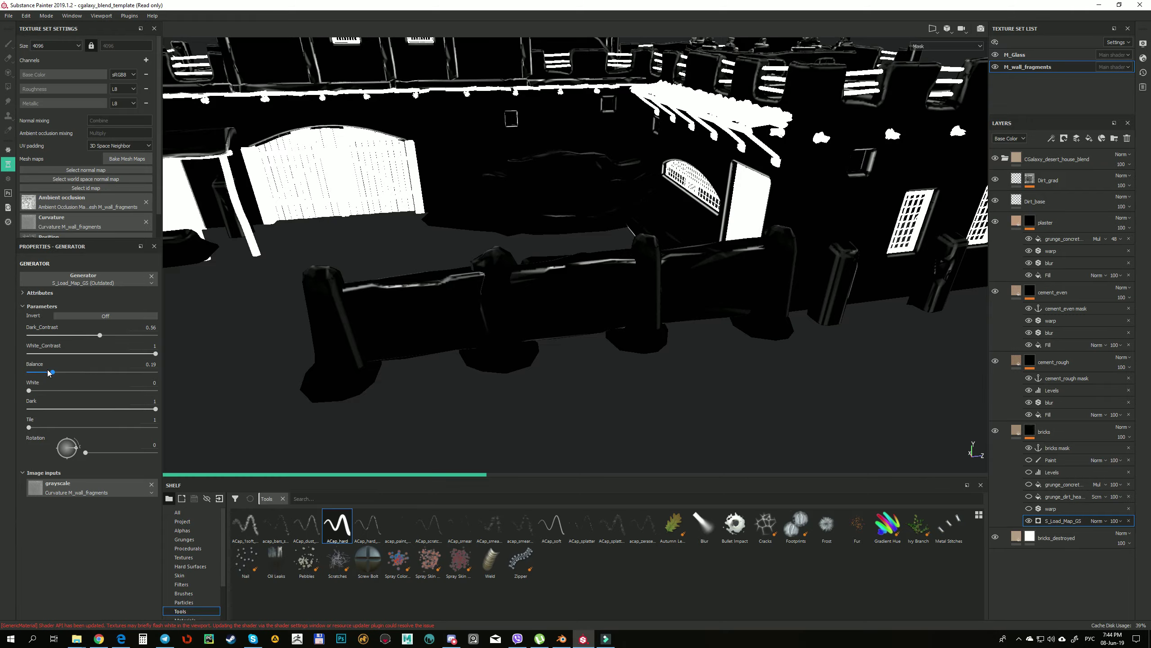
left_click_drag(465, 297, 578, 225, "alt")
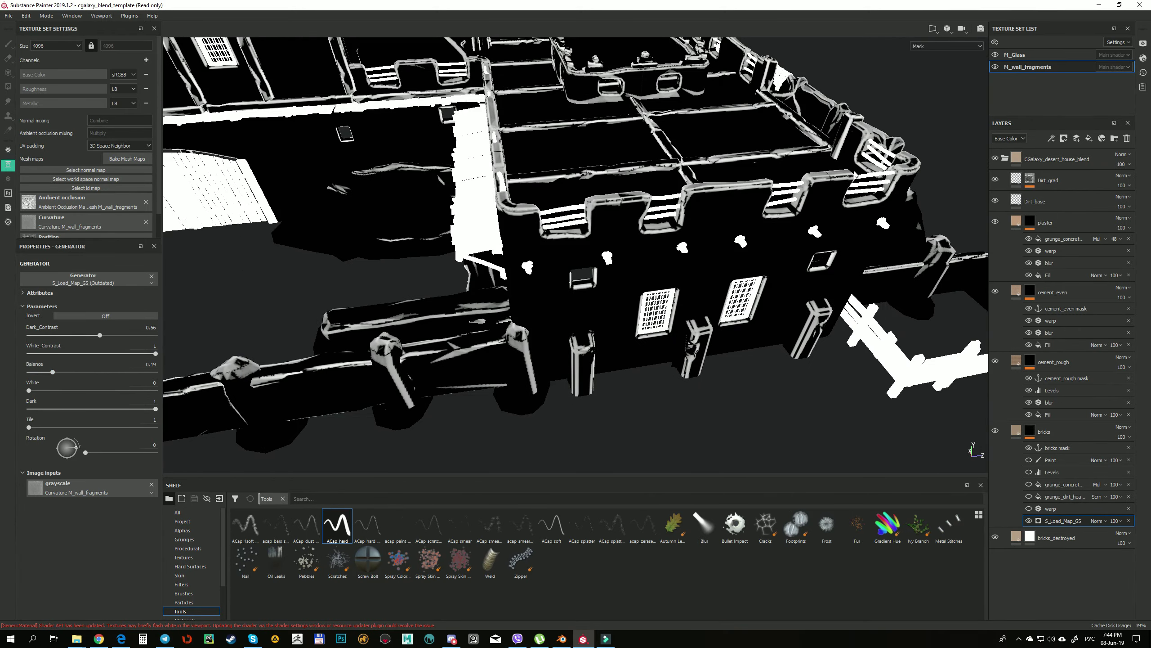
left_click_drag(849, 176, 489, 204, "alt")
Check the Curvature options in the mesh map baking settings without baking, and examine the edge mask around the courtyard walls.
left_click(135, 160)
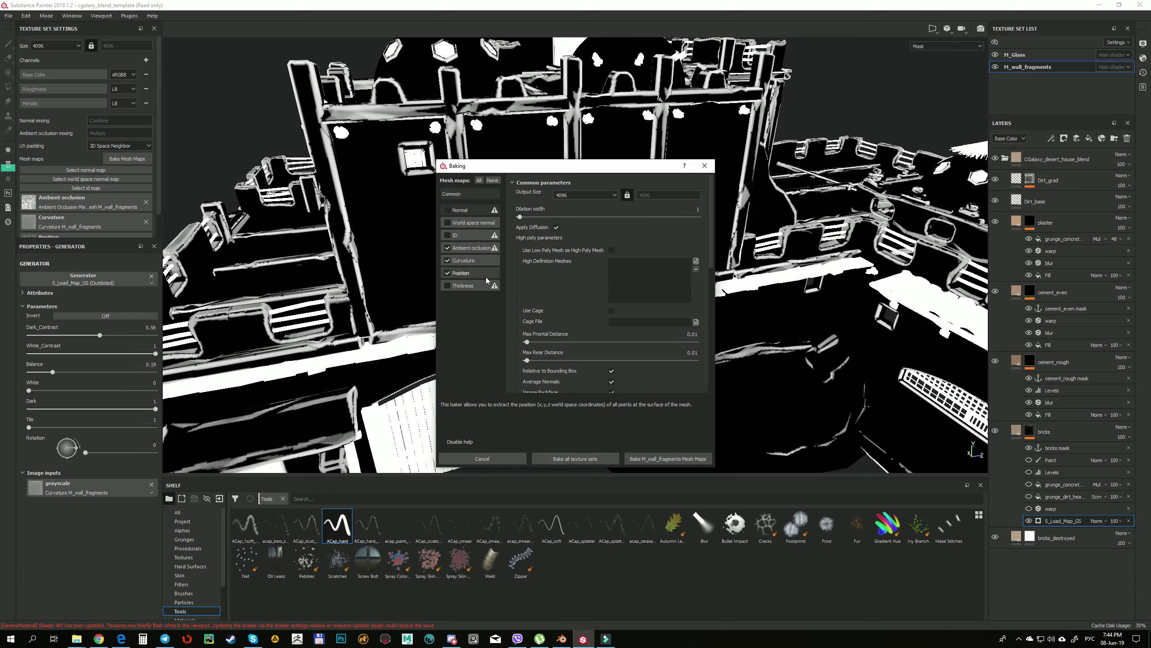
left_click(467, 260)
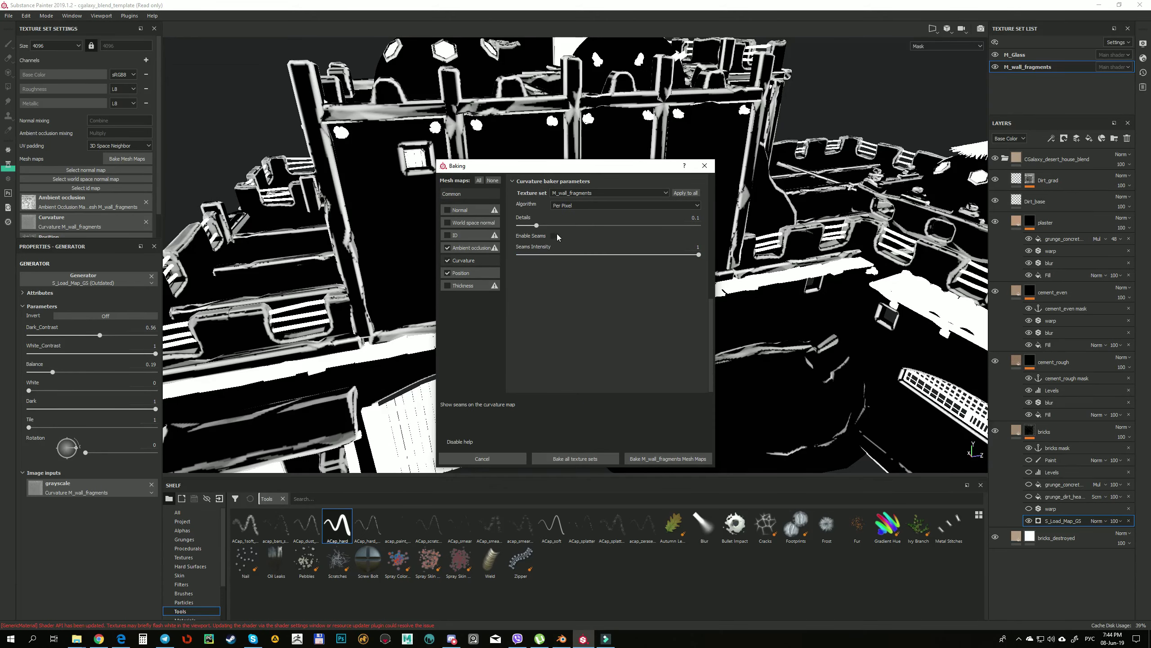
left_click(704, 166)
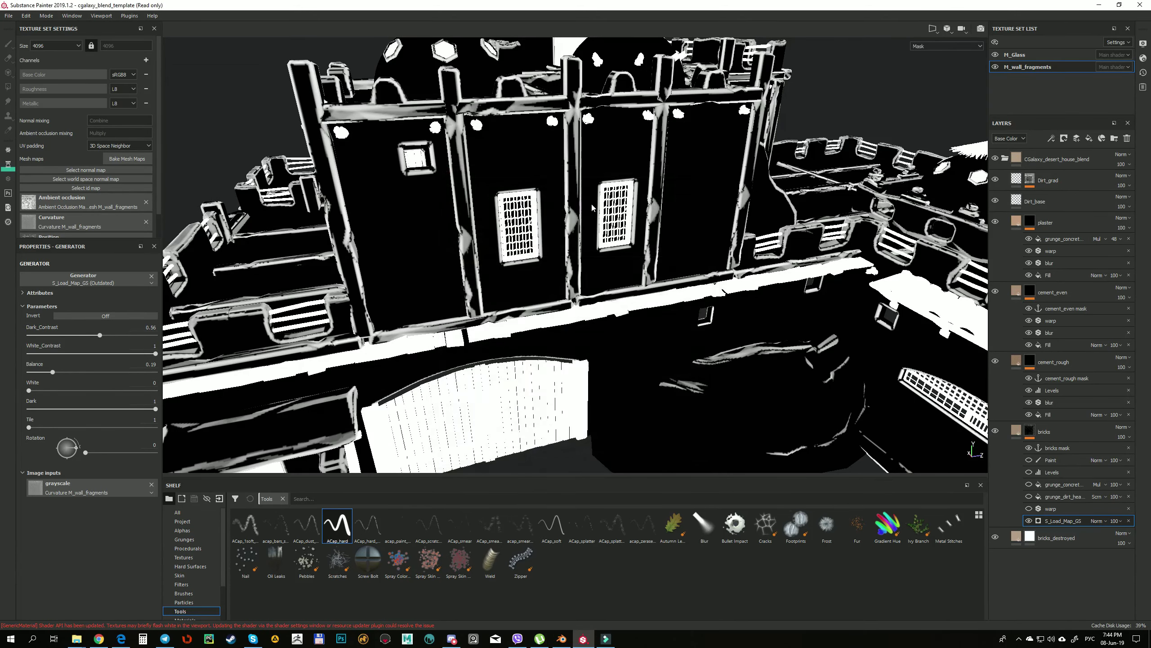
left_click_drag(494, 226, 675, 293, "alt")
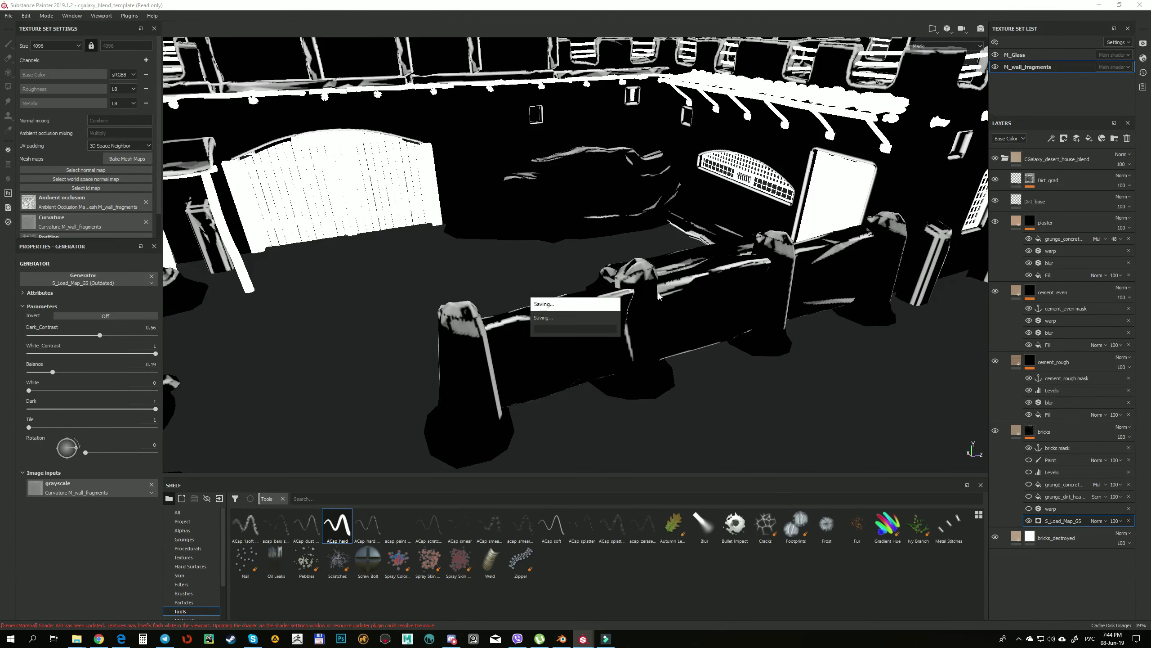
left_click_drag(678, 300, 988, 372, "alt")
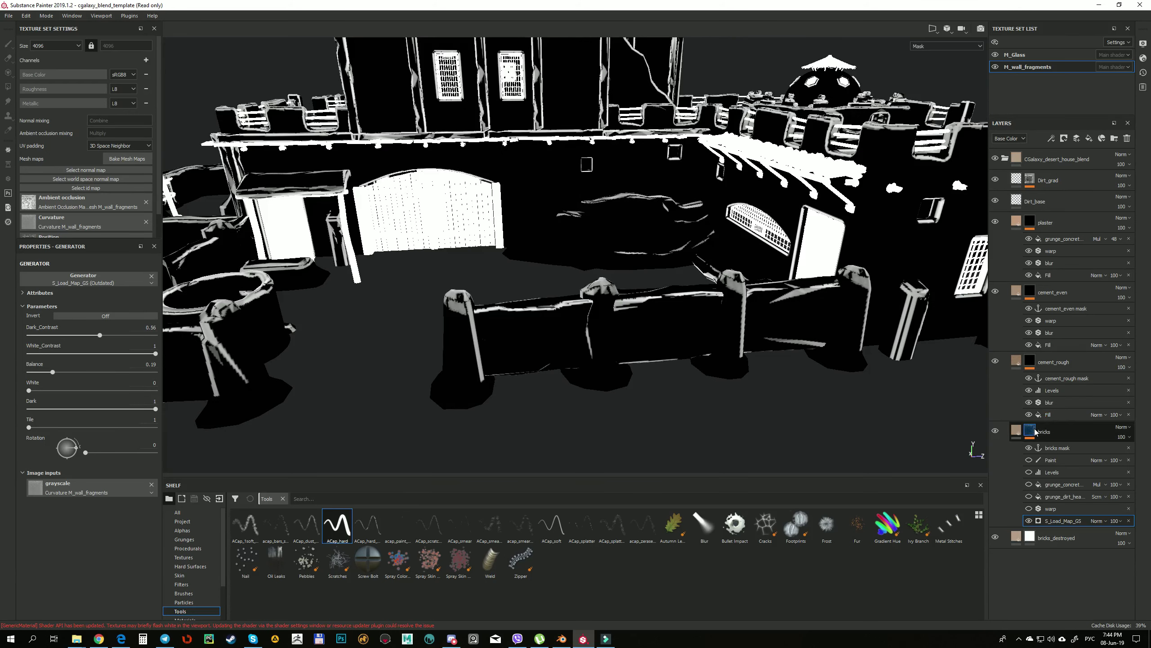
Make the hidden warp, grunge, Levels and Paint effects of the bricks mask visible again.
left_click(1029, 496)
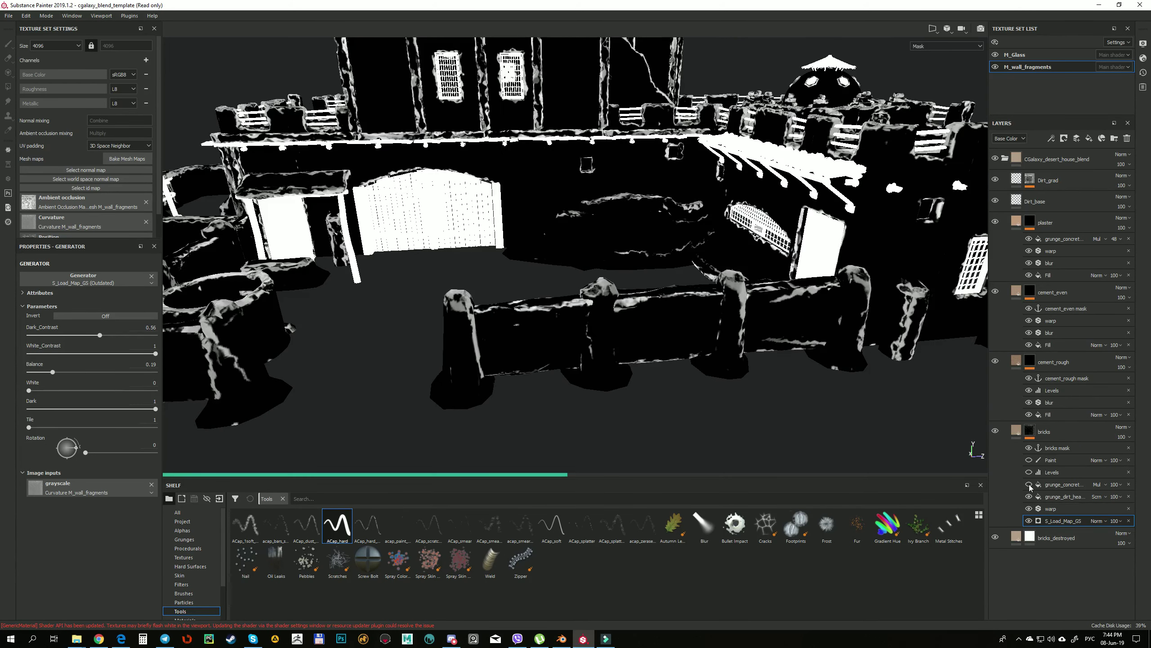
left_click(1029, 484)
left_click(1029, 472)
left_click(1029, 459)
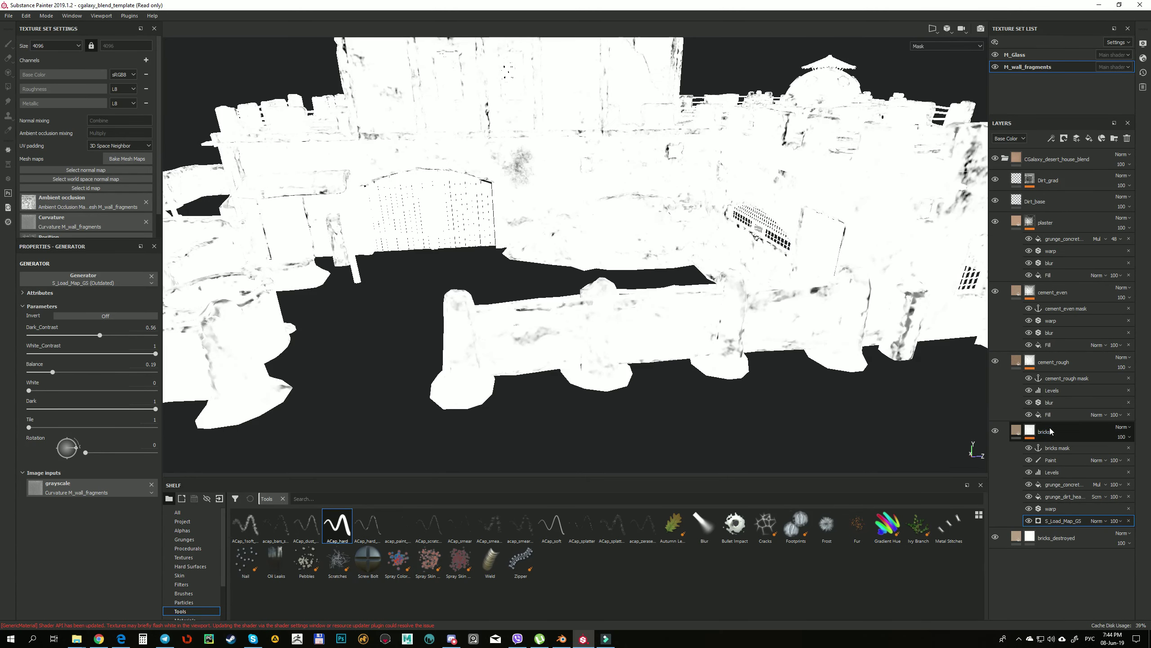
Display the cement_rough mask and examine it on the courtyard walls and the side of the building.
left_click(1053, 361)
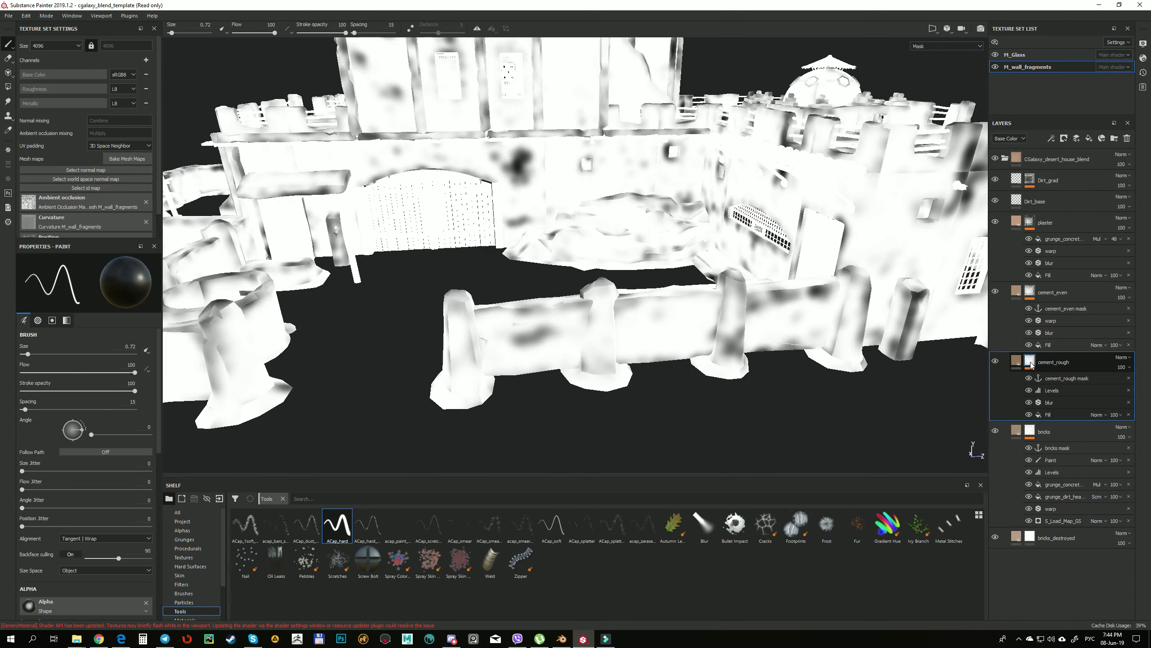
left_click_drag(924, 349, 877, 263, "alt")
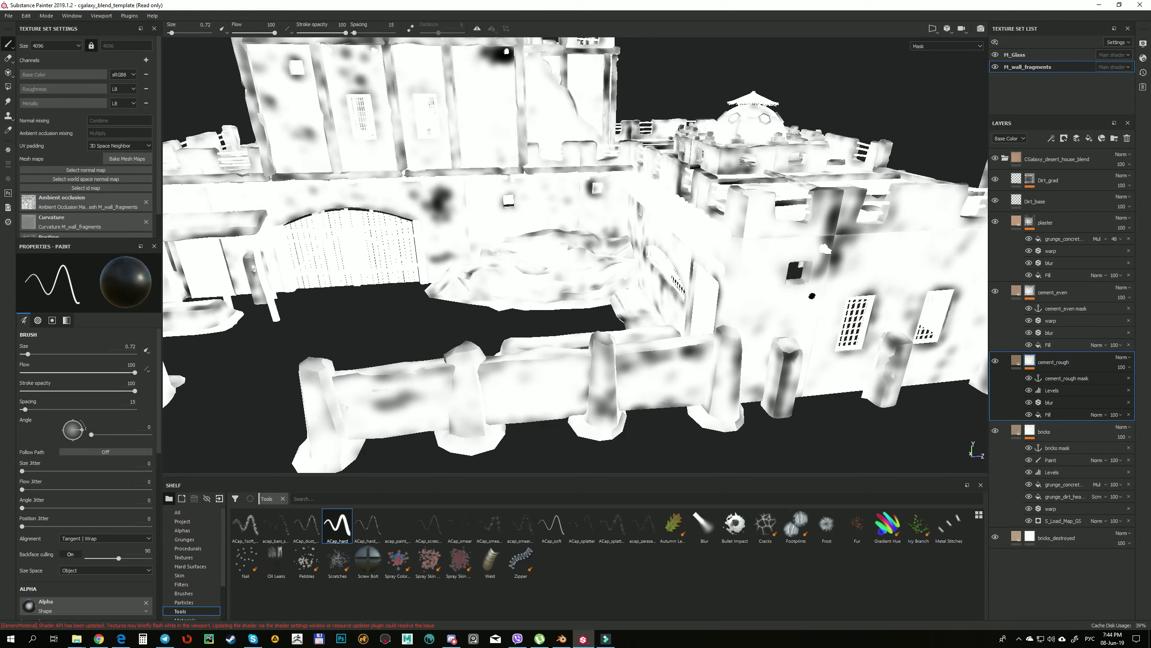
left_click_drag(813, 295, 784, 275, "alt")
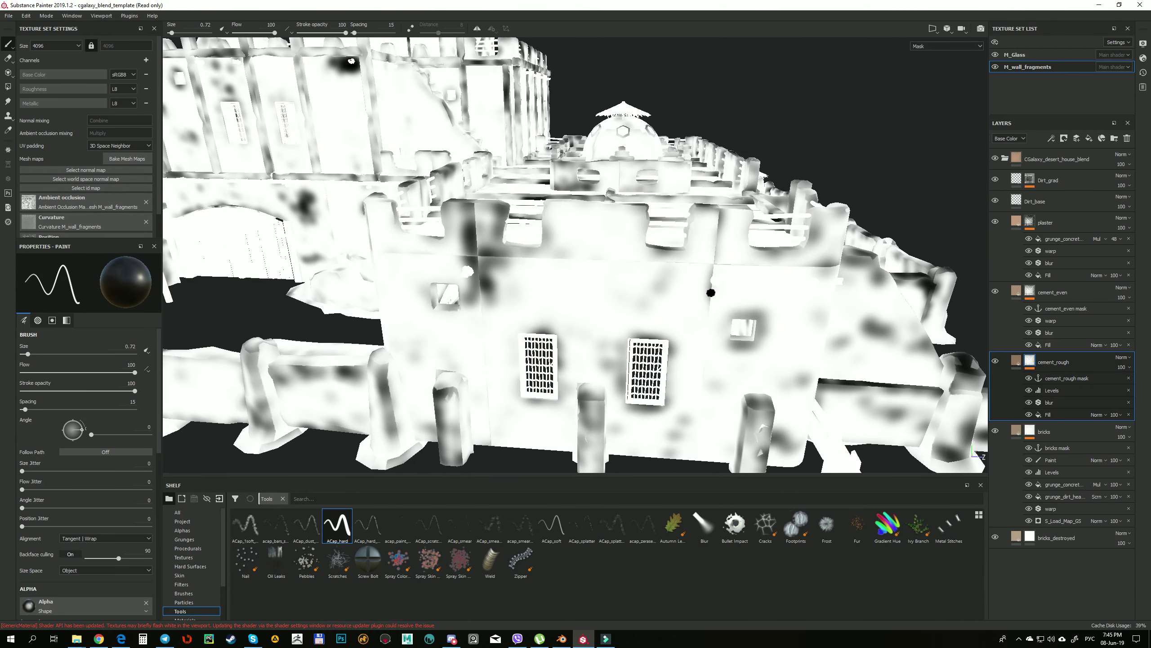
left_click_drag(716, 304, 652, 272, "alt")
left_click_drag(646, 317, 634, 244, "alt")
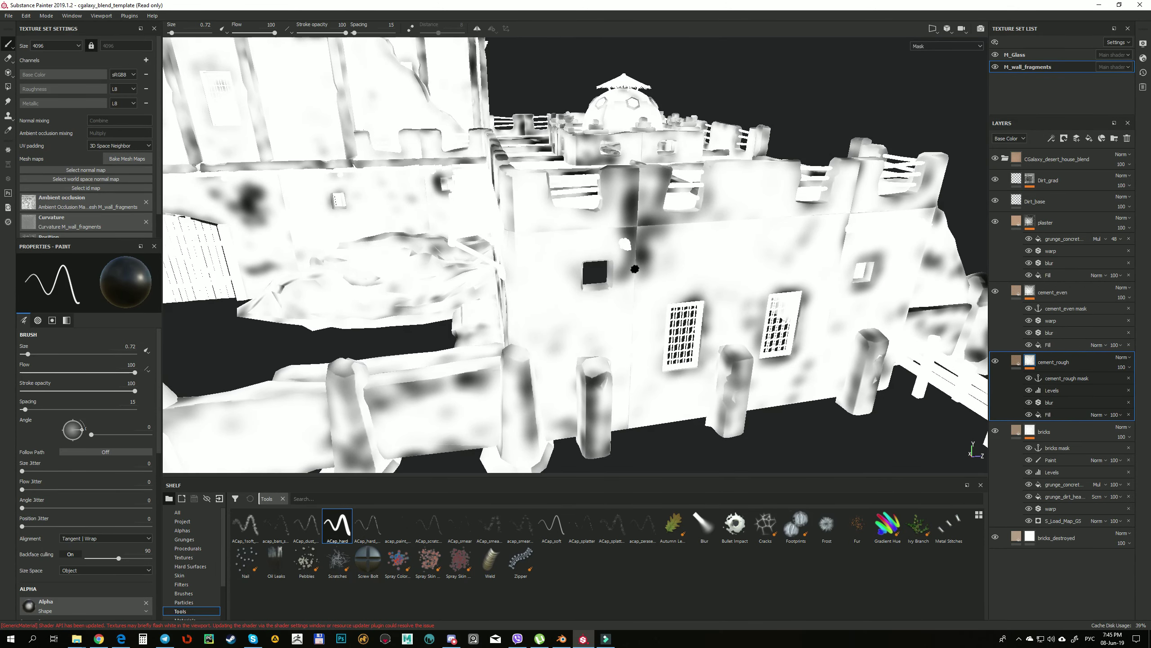
left_click_drag(650, 289, 828, 282, "alt")
Display the cement_even mask and examine it around the stairs, facade and mound.
left_click(1032, 293)
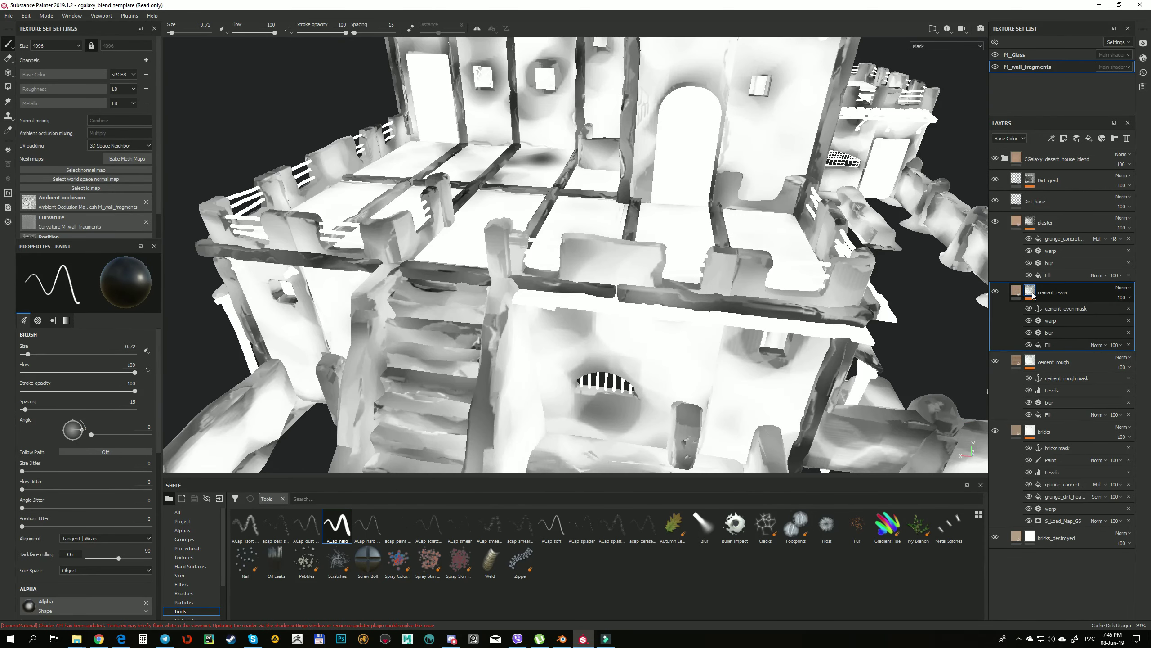
left_click_drag(635, 272, 566, 266, "alt")
right_click_drag(566, 267, 465, 260, "alt")
left_click_drag(465, 260, 539, 263, "alt")
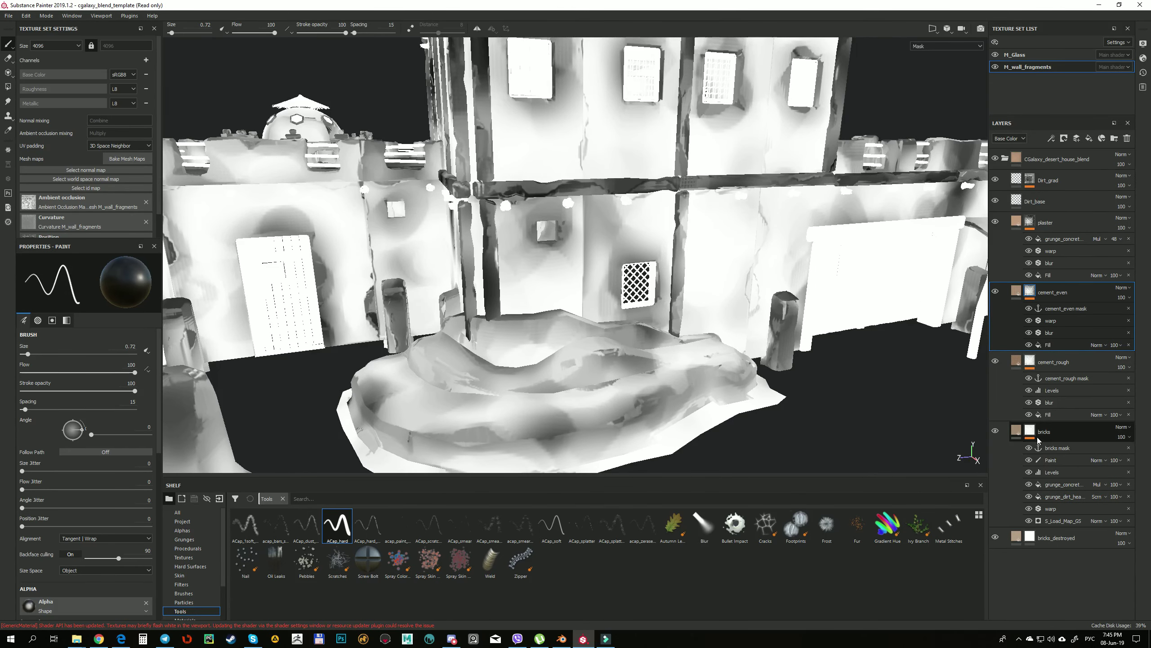
Set the Balance of the bricks mask's S_Load_Map_GS generator to 0.5 and check the facade in the material view.
left_click(1050, 522)
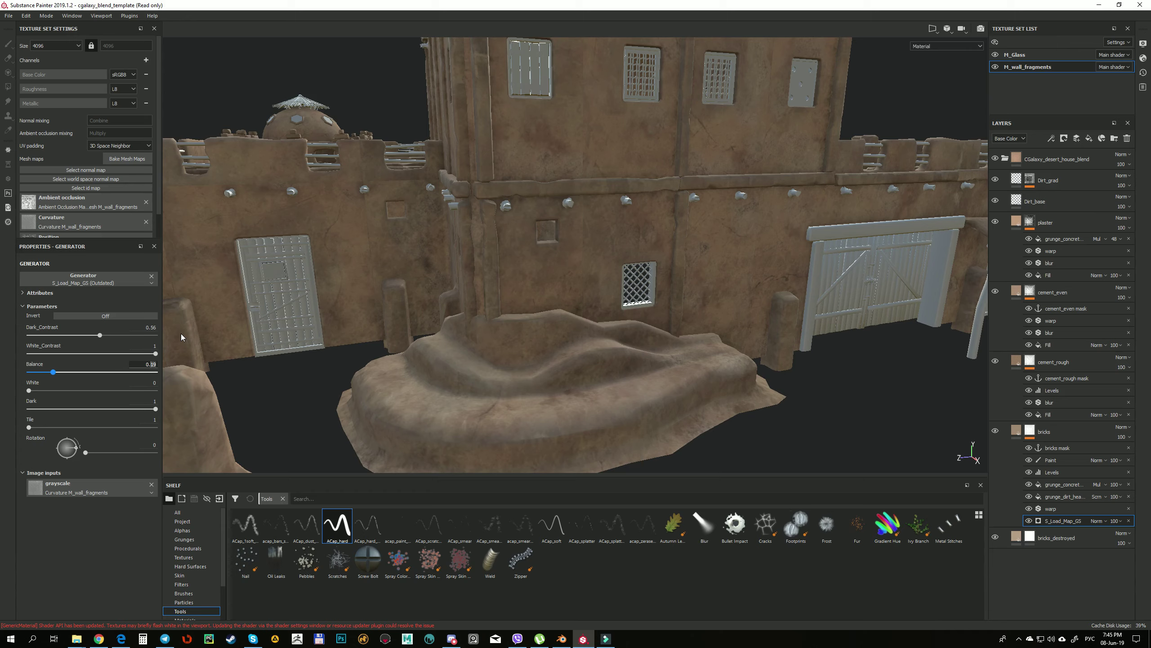
type("0.5")
key("Return")
left_click_drag(512, 297, 476, 274, "alt")
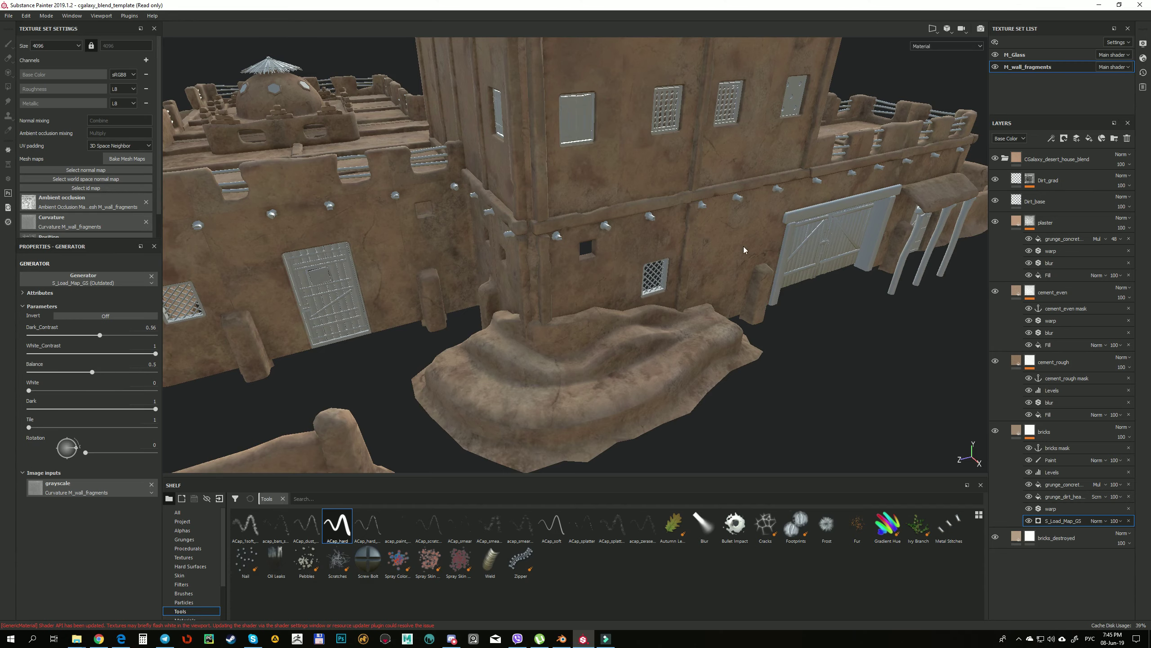
left_click_drag(729, 246, 616, 272, "alt")
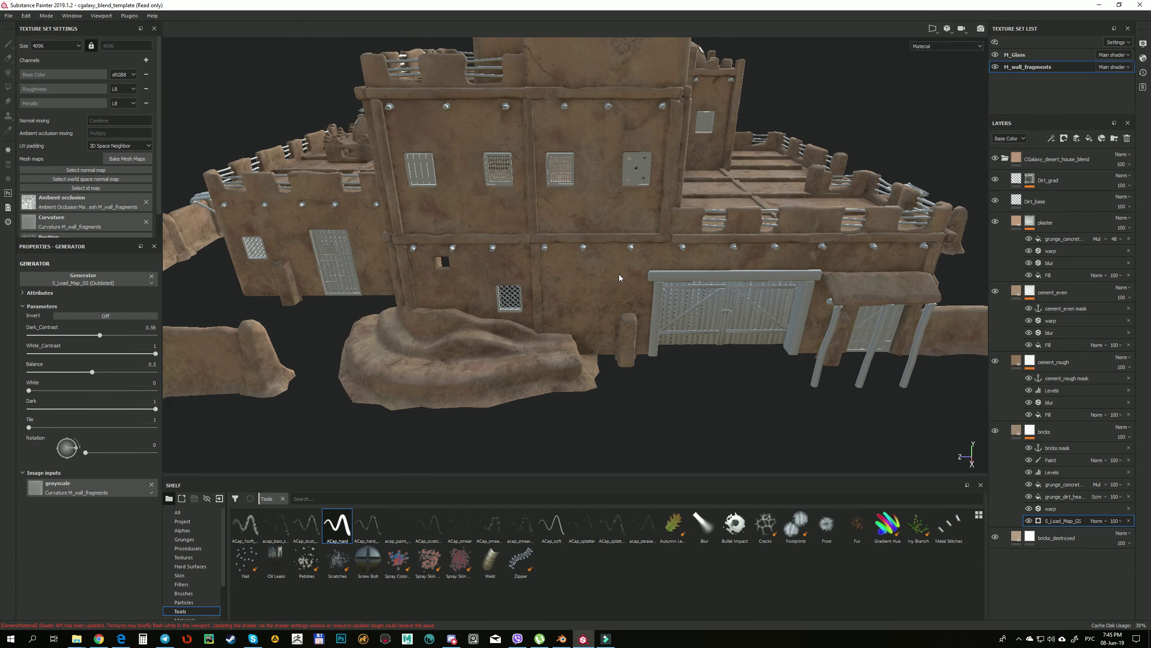
Export the M_wall_fragments texture set at 4096x4096 as targa with the ACap_desert_houses config.
key("ctrl+shift+e")
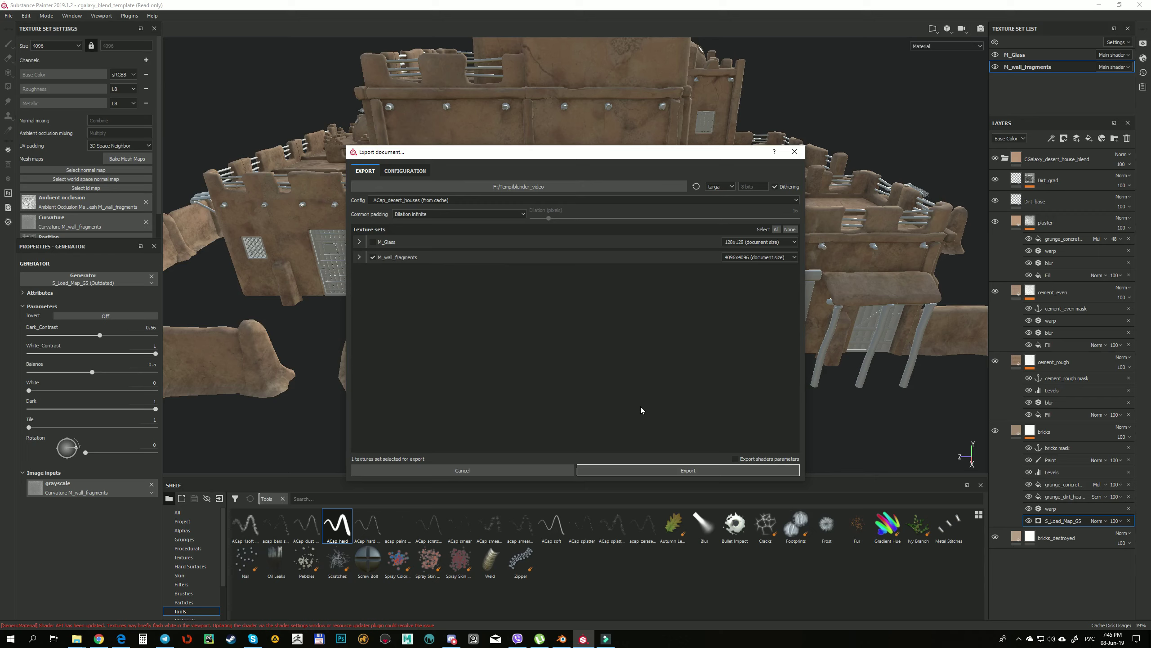
left_click(669, 470)
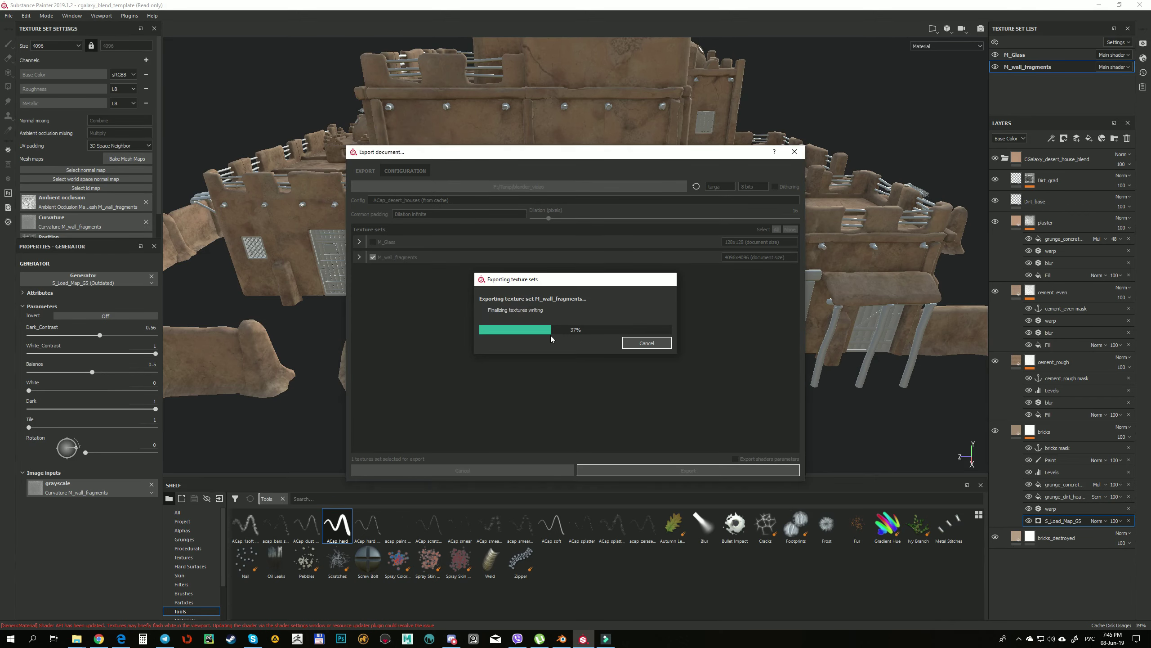
left_click(607, 328)
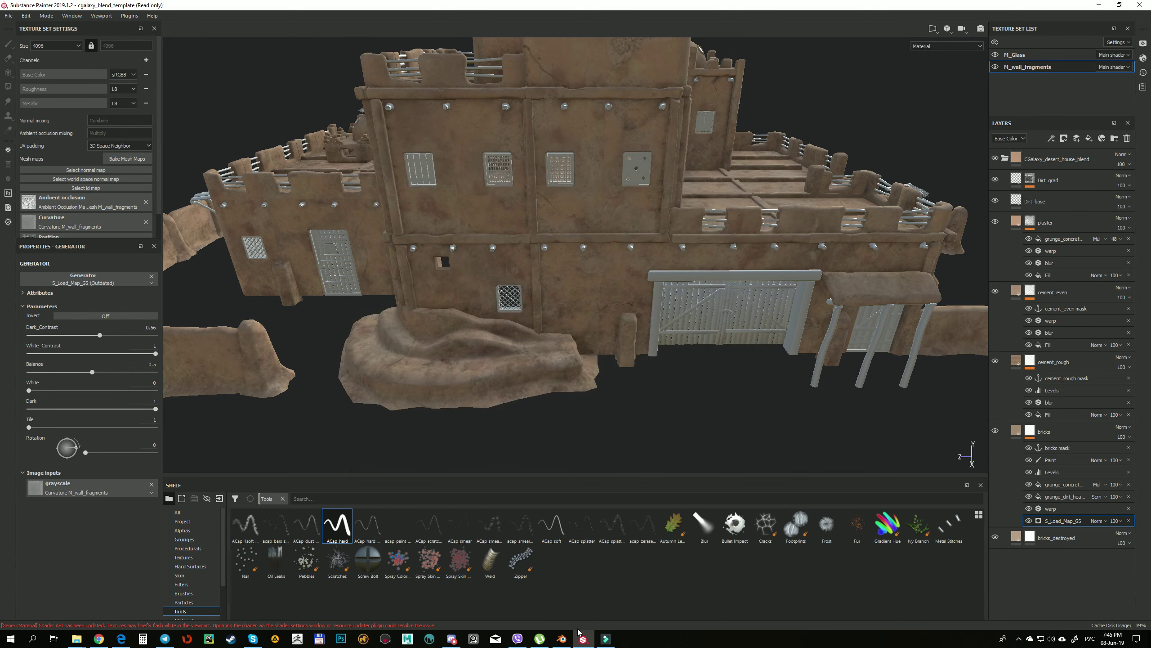
Switch to Blender, select the walls object, load M_wall_fragments_blendmask.tga into its Paint Textures image node and inspect the building.
left_click(561, 638)
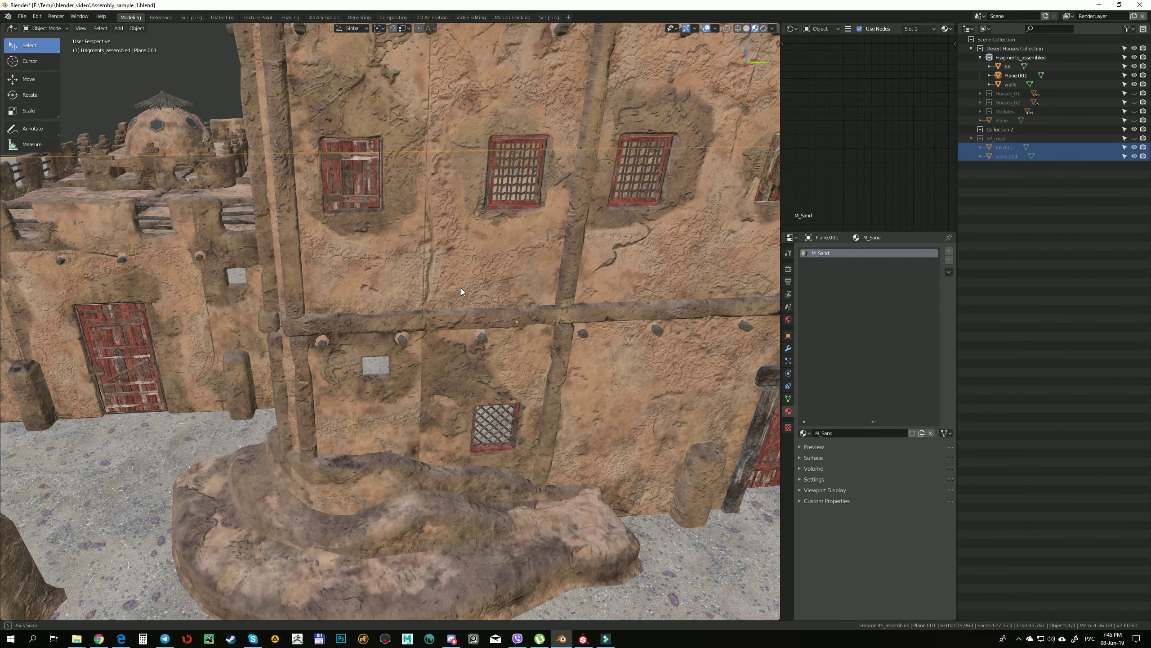
middle_click_drag(460, 289, 456, 282)
scroll(471, 273, "up", 2)
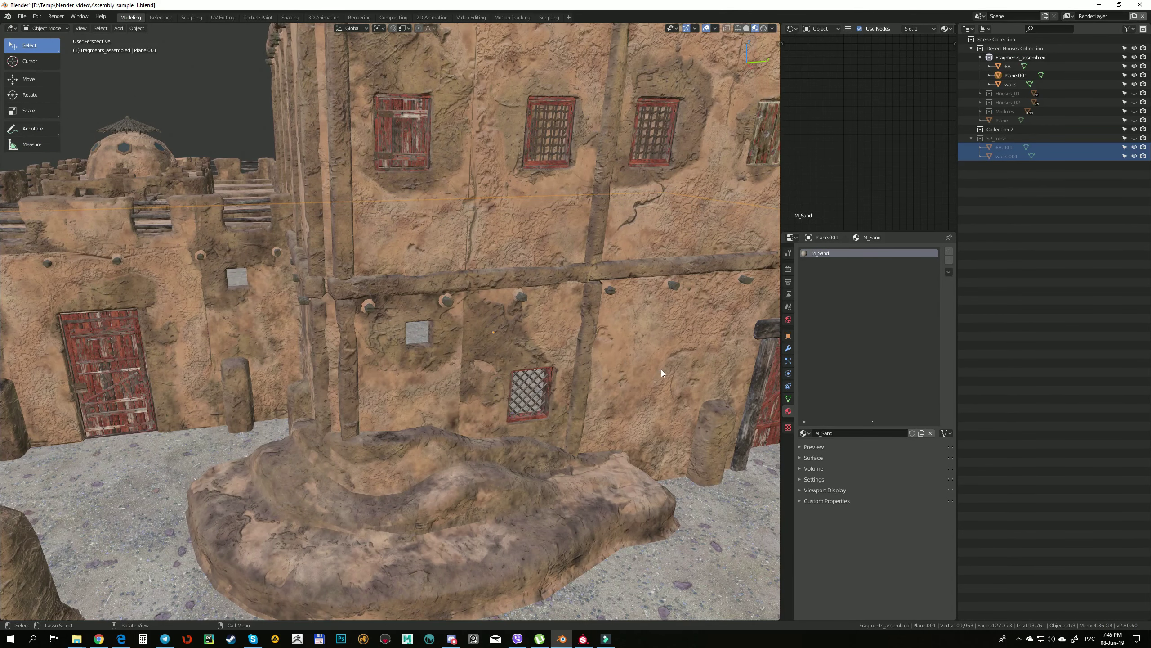
middle_click_drag(657, 369, 411, 332)
middle_click_drag(411, 332, 472, 256, "shift")
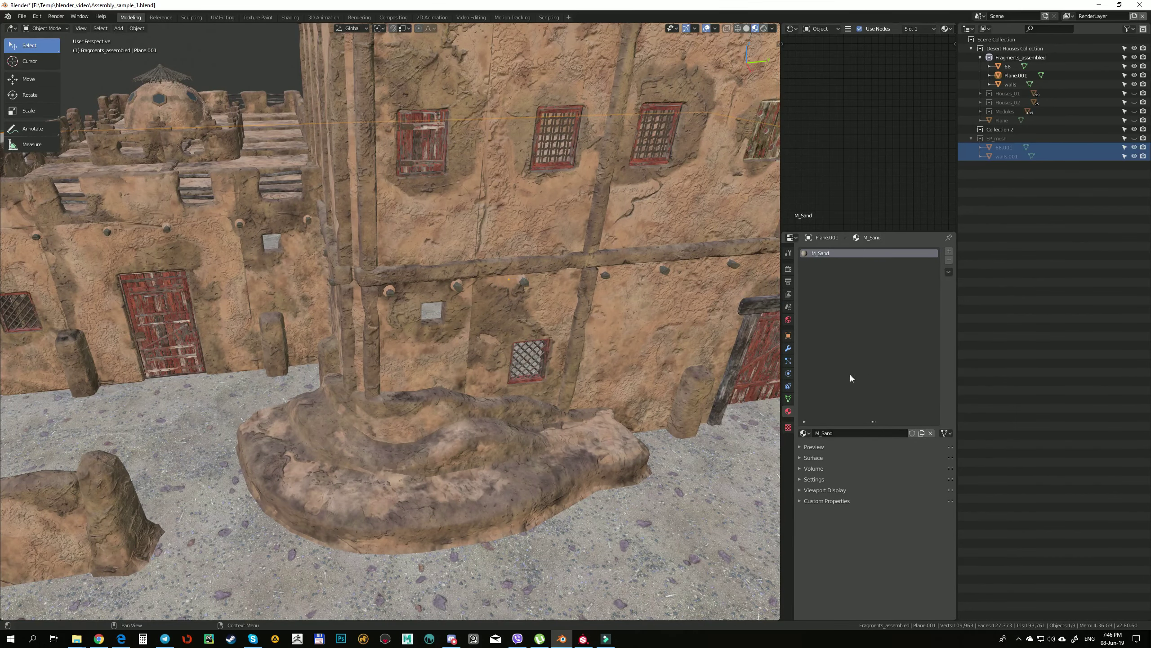
left_click(602, 314)
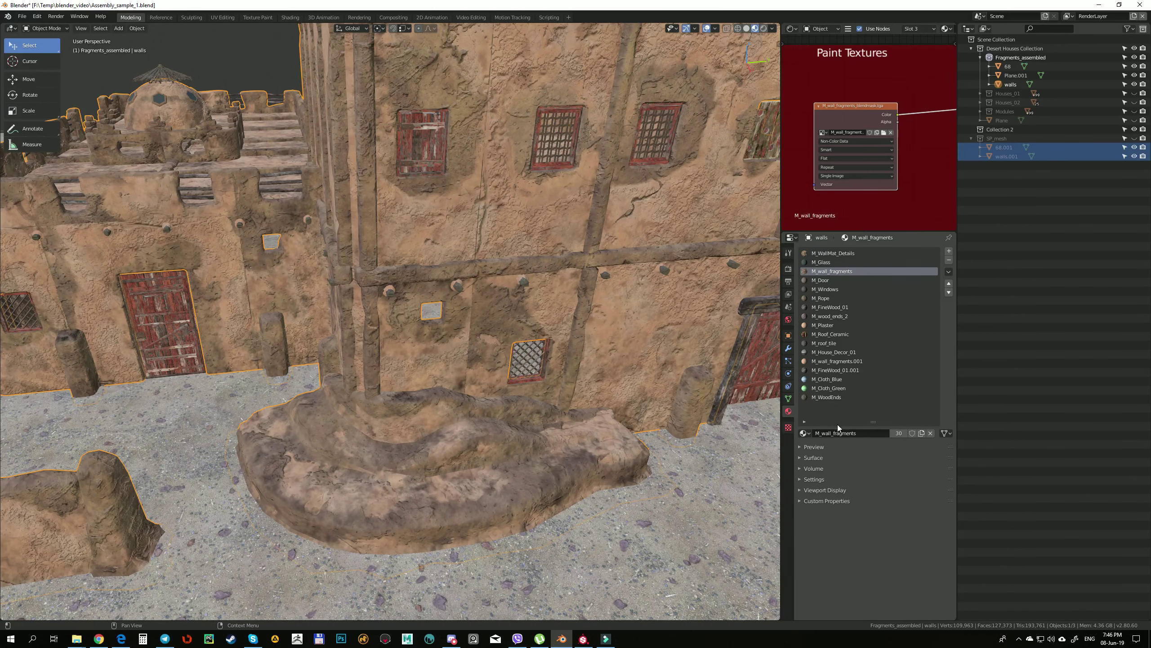
left_click(884, 132)
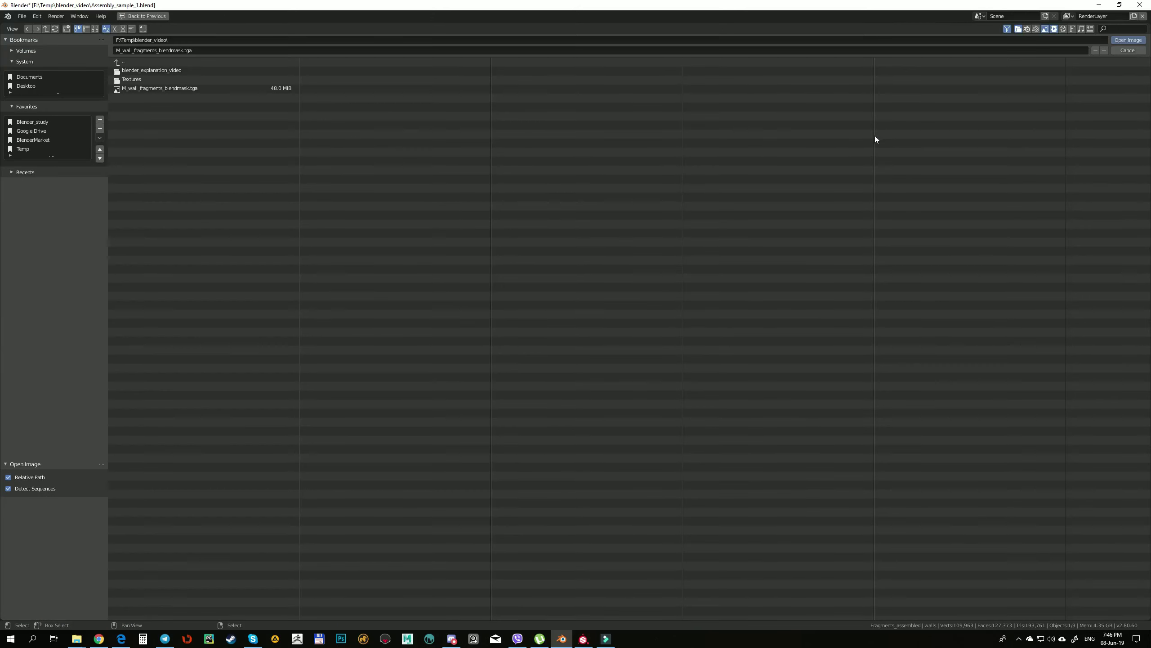
double_click(192, 89)
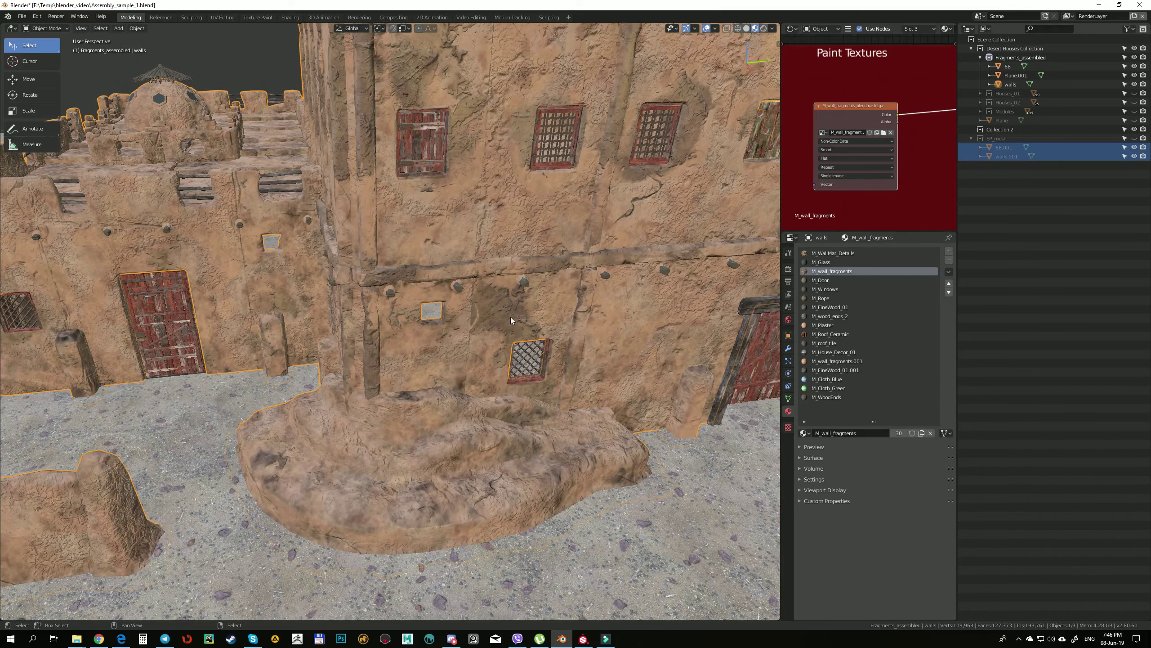
mouse_move(511, 317)
middle_mouse_down()
mouse_move(525, 312)
mouse_move(446, 279)
mouse_move(463, 284)
mouse_move(453, 283)
mouse_move(474, 269)
mouse_move(487, 213)
mouse_move(466, 271)
middle_mouse_up()
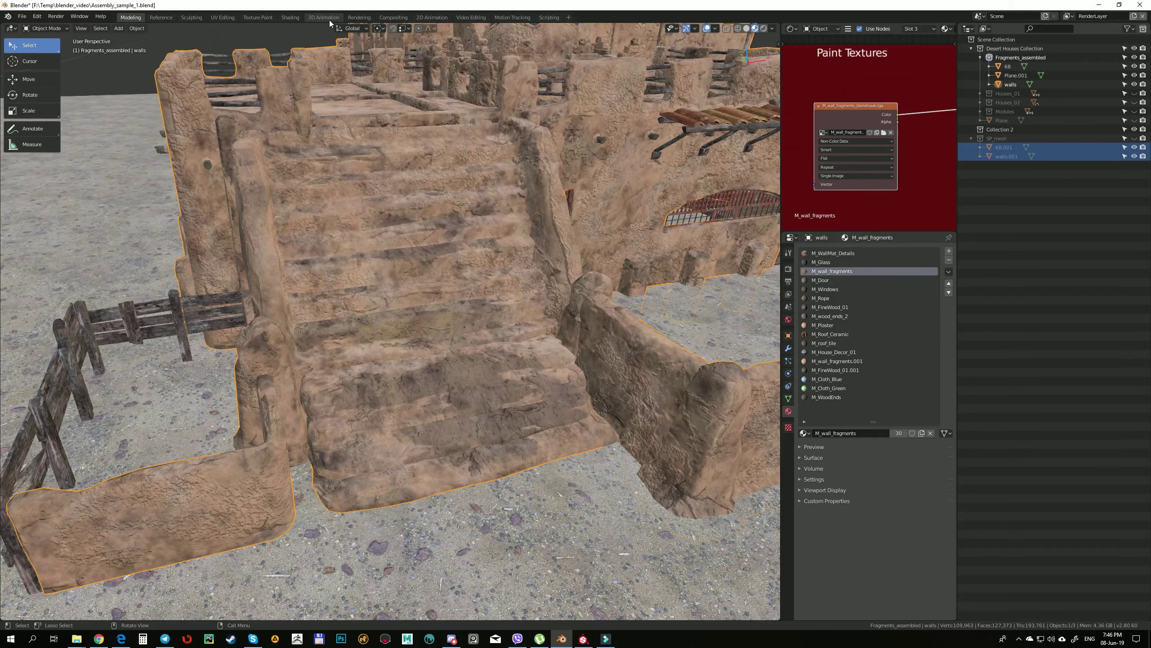
In the Texture Paint workspace, paint brick damage on the facade below the horizontal beam, above the small grated window.
left_click(256, 17)
middle_click_drag(509, 138, 527, 128)
middle_click_drag(822, 103, 451, 252)
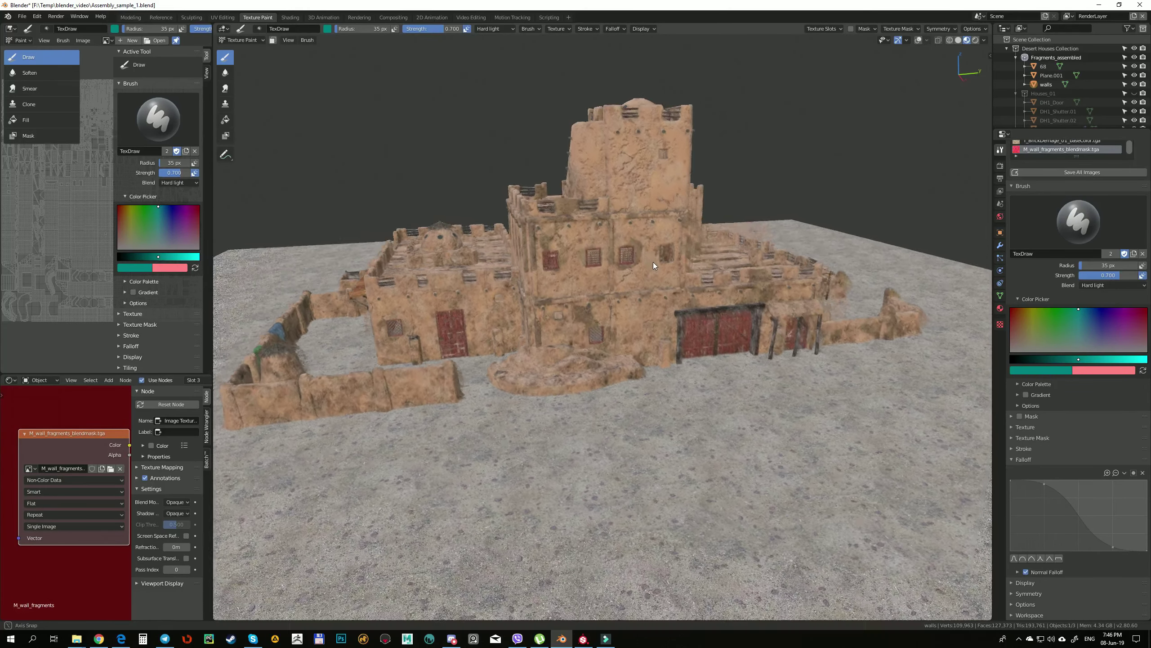
middle_click_drag(653, 262, 610, 228)
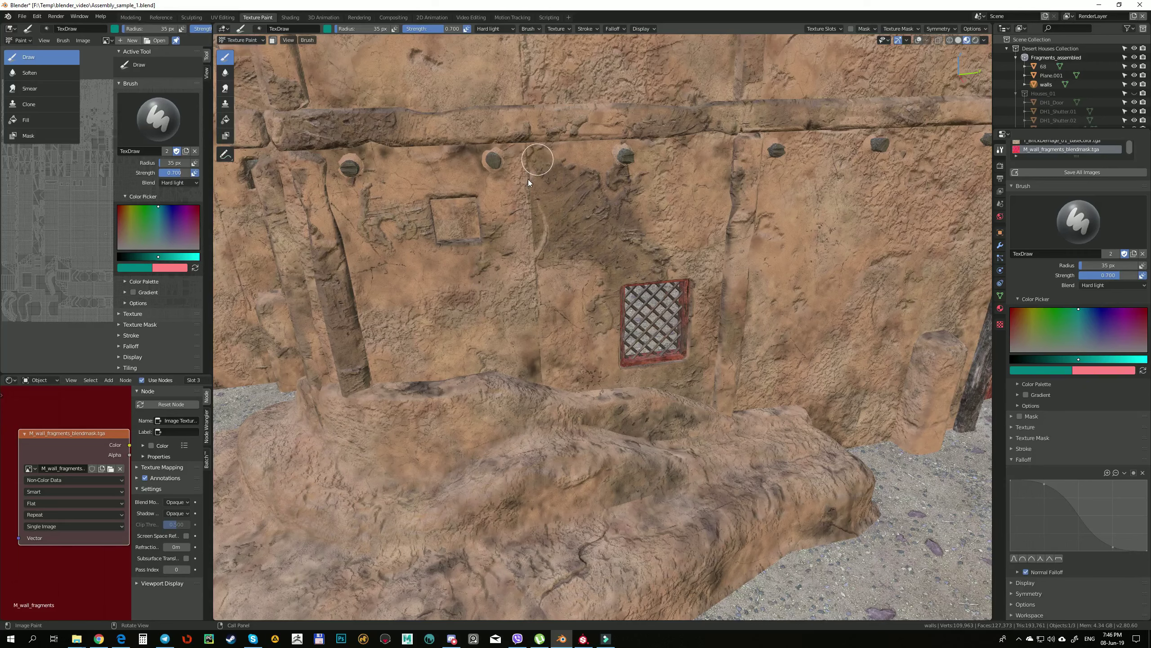
mouse_move(507, 195)
left_mouse_down()
mouse_move(575, 170)
mouse_move(539, 172)
mouse_move(562, 180)
mouse_move(563, 163)
mouse_move(583, 170)
mouse_move(514, 197)
mouse_move(488, 185)
mouse_move(523, 184)
mouse_move(543, 204)
mouse_move(536, 193)
mouse_move(581, 192)
mouse_move(524, 210)
mouse_move(570, 218)
mouse_move(558, 186)
mouse_move(596, 183)
mouse_move(561, 168)
mouse_move(571, 151)
mouse_move(599, 159)
left_mouse_up()
mouse_move(420, 182)
left_mouse_down()
mouse_move(464, 165)
mouse_move(493, 176)
mouse_move(526, 152)
left_mouse_up()
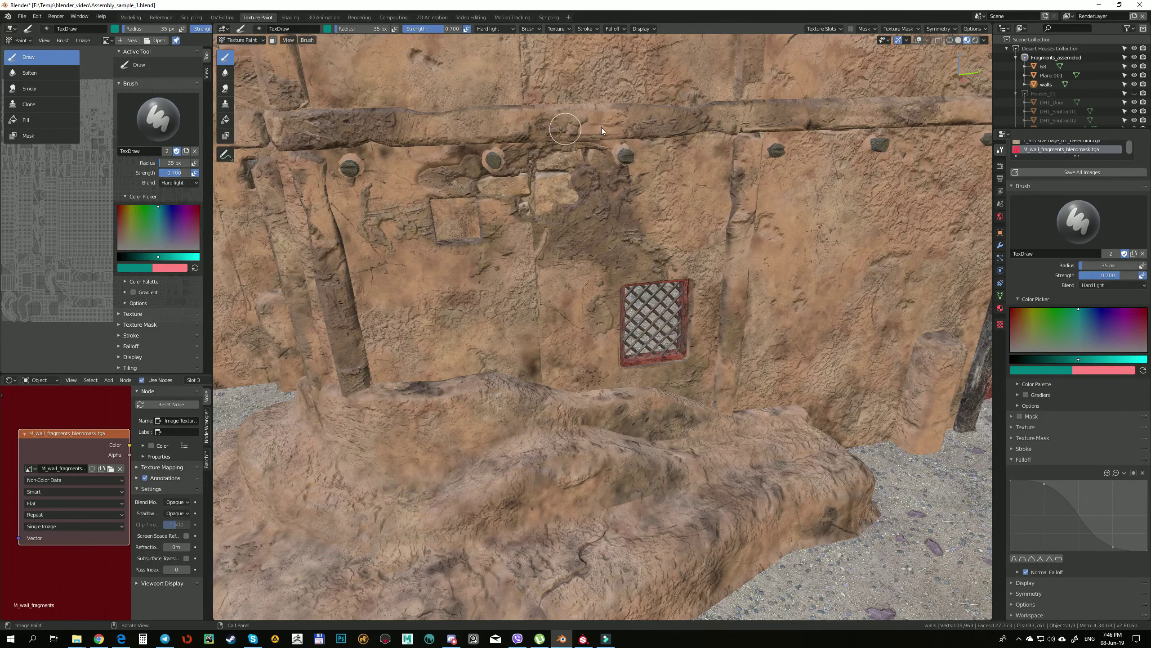
left_click_drag(627, 120, 576, 134)
Swap the brush colours and examine the mask blending on the red door's wall, its parapet and the surrounding walls.
mouse_move(583, 161)
middle_mouse_down()
mouse_move(594, 141)
mouse_move(631, 166)
mouse_move(612, 169)
mouse_move(707, 176)
mouse_move(516, 268)
mouse_move(502, 305)
mouse_move(463, 346)
middle_mouse_up()
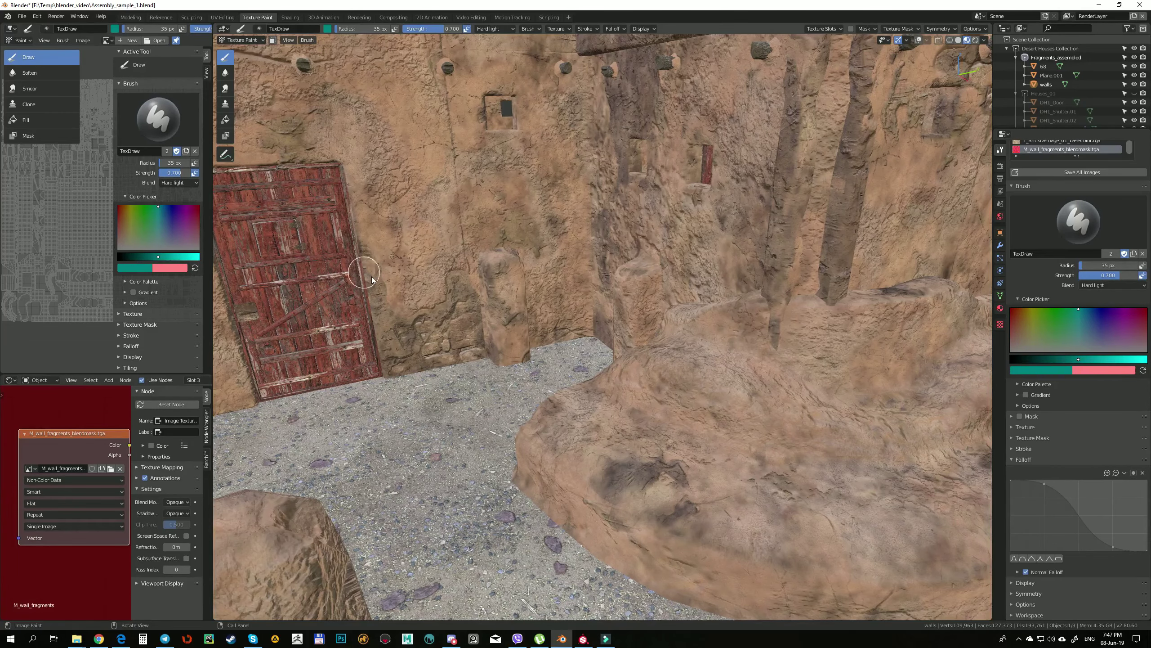
mouse_move(369, 243)
middle_mouse_down()
mouse_move(504, 247)
mouse_move(932, 344)
middle_mouse_up()
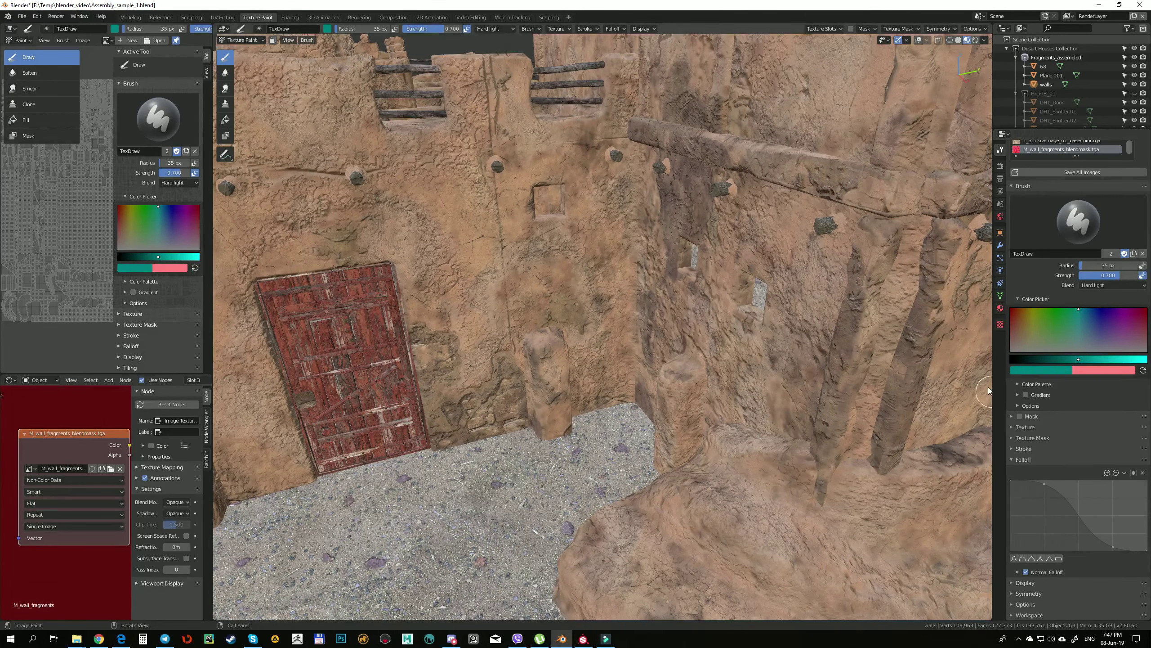
key("x")
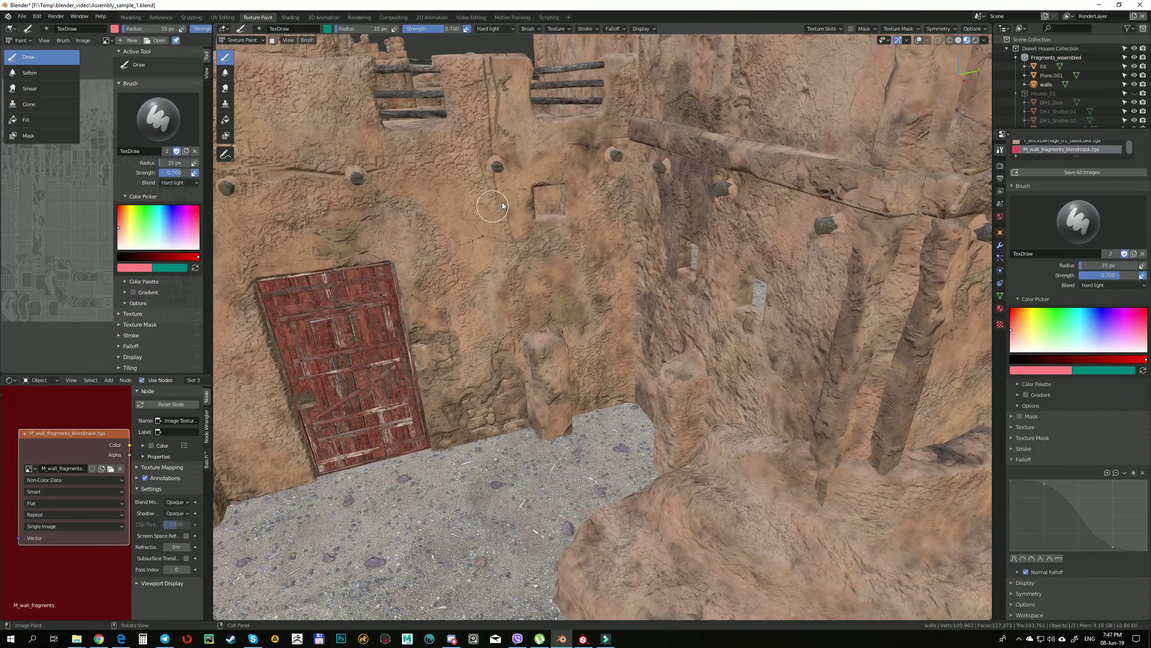
middle_click_drag(494, 190, 630, 294)
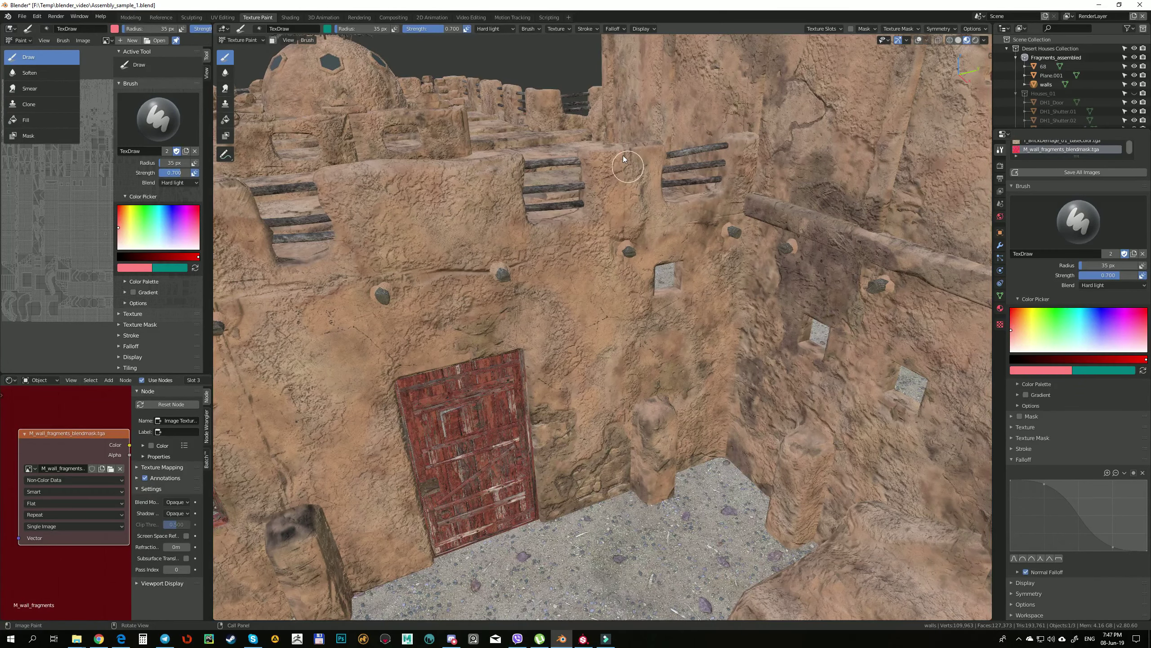
middle_click_drag(624, 160, 589, 167)
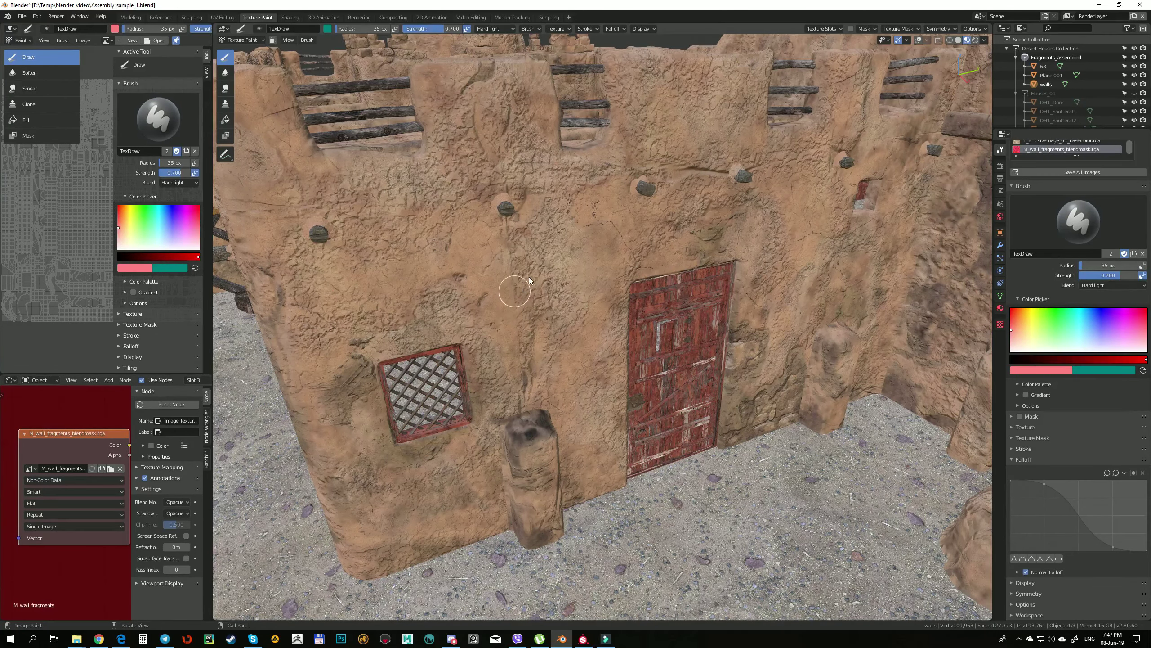
middle_click_drag(530, 275, 439, 214)
Swap the brush colours back and paint brick damage down the staircase side wall in the courtyard corner.
key("x")
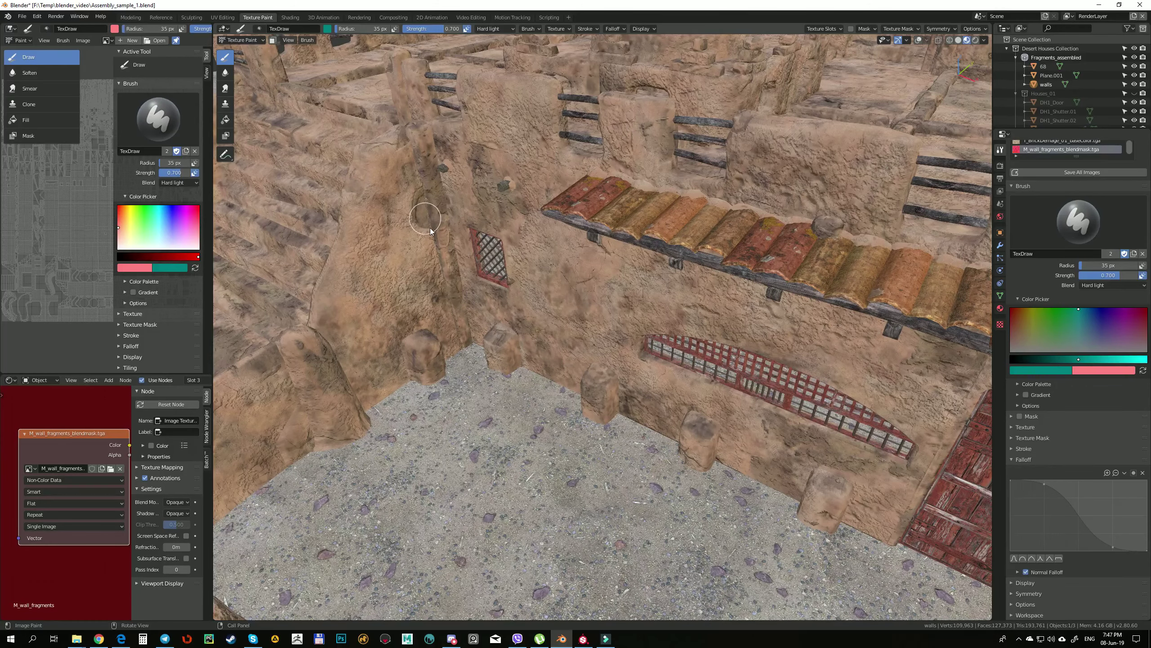
mouse_move(430, 227)
left_mouse_down()
mouse_move(437, 301)
mouse_move(382, 335)
left_mouse_up()
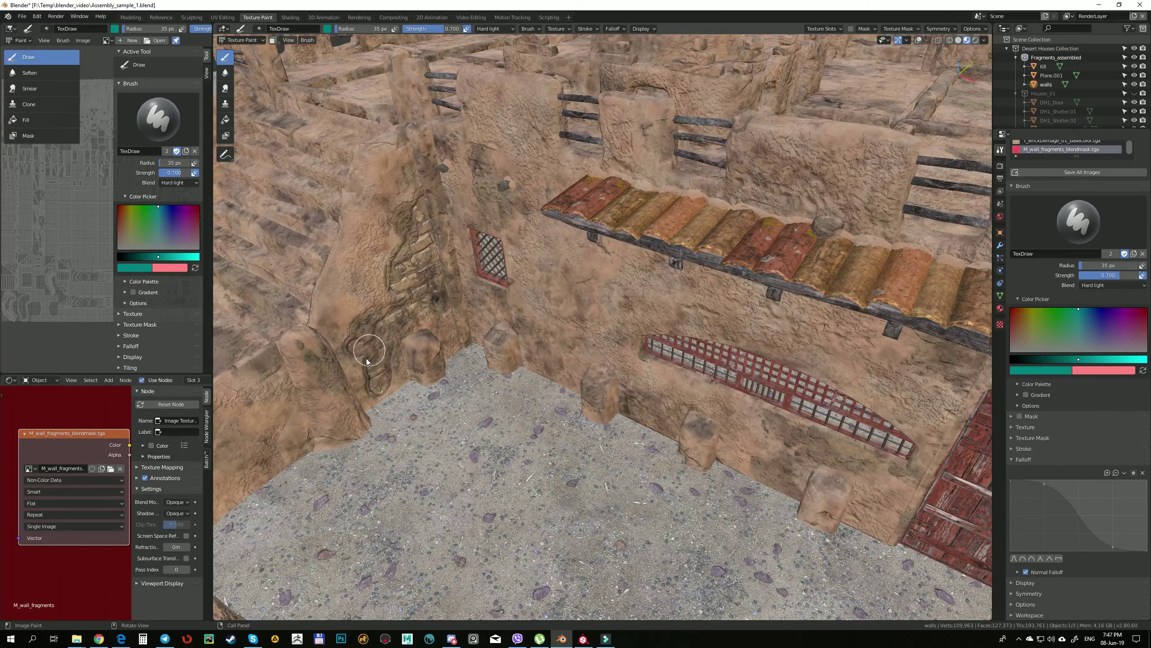
mouse_move(370, 382)
left_mouse_down()
mouse_move(392, 384)
mouse_move(380, 329)
mouse_move(363, 322)
mouse_move(343, 341)
mouse_move(346, 372)
mouse_move(350, 327)
mouse_move(383, 299)
left_mouse_up()
Paint patches of exposed bricks along the lower steps of the outdoor staircase.
mouse_move(455, 279)
middle_mouse_down()
mouse_move(531, 251)
mouse_move(582, 262)
mouse_move(647, 312)
mouse_move(601, 366)
mouse_move(525, 387)
middle_mouse_up()
left_click_drag(580, 374, 666, 358)
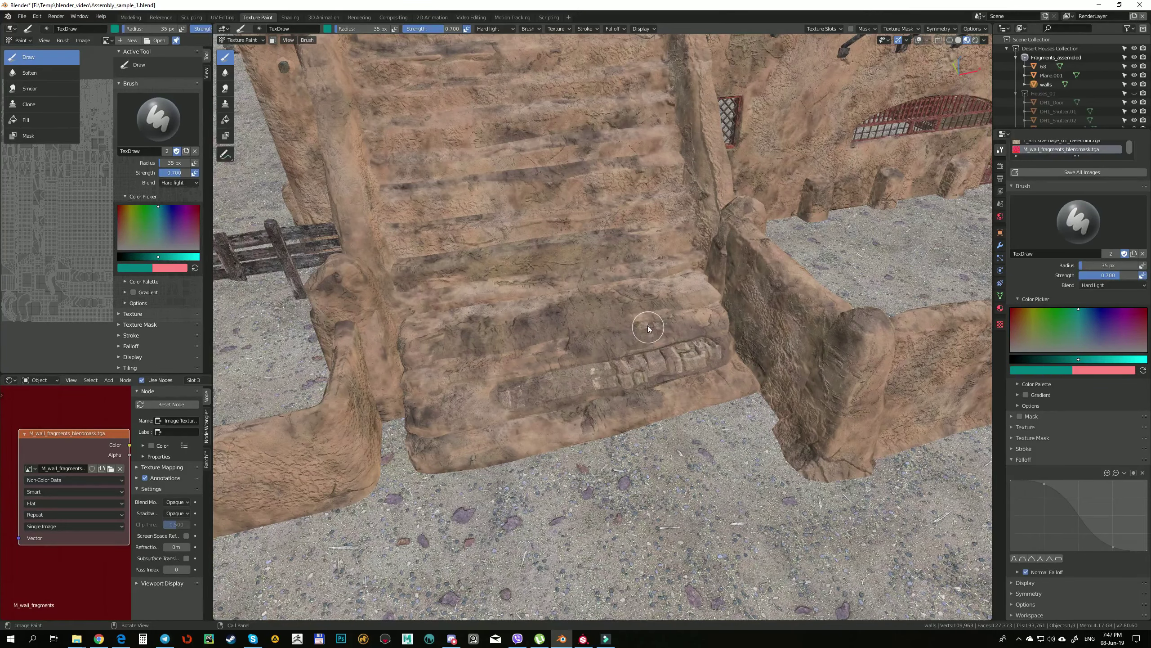
mouse_move(654, 324)
left_mouse_down()
mouse_move(579, 349)
mouse_move(688, 325)
left_mouse_up()
mouse_move(689, 326)
middle_mouse_down()
mouse_move(669, 324)
mouse_move(752, 320)
mouse_move(725, 327)
middle_mouse_up()
mouse_move(603, 295)
left_mouse_down()
mouse_move(541, 303)
mouse_move(605, 284)
left_mouse_up()
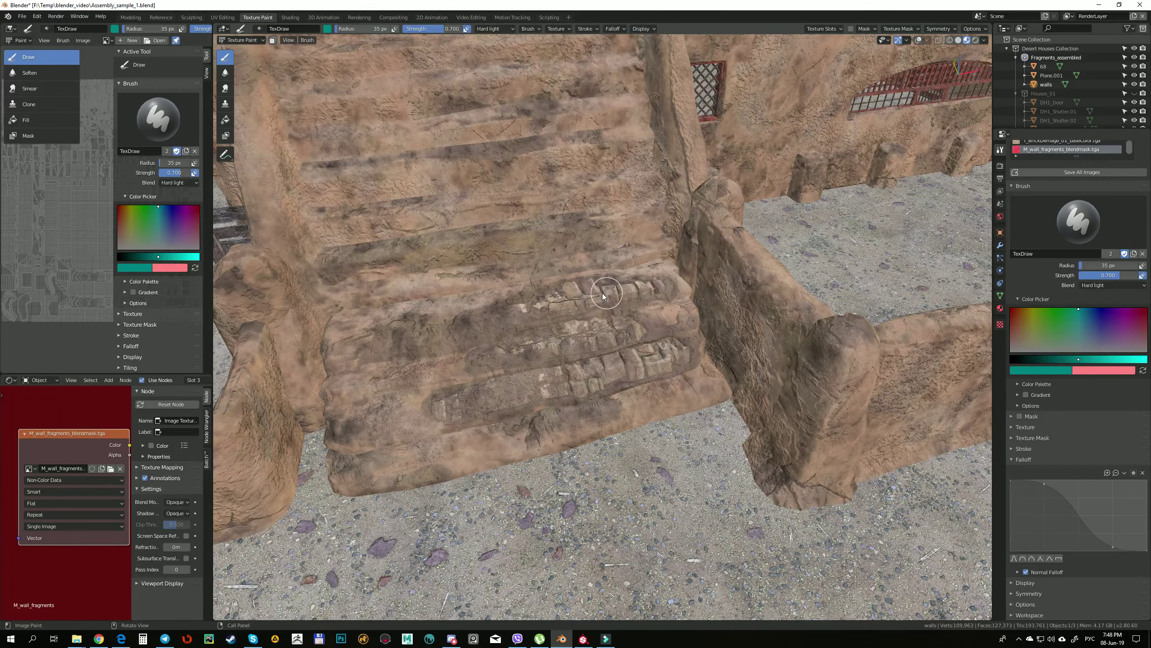
Swap the brush colours and paint plaster back over the uppermost brick patch on the staircase.
key("x")
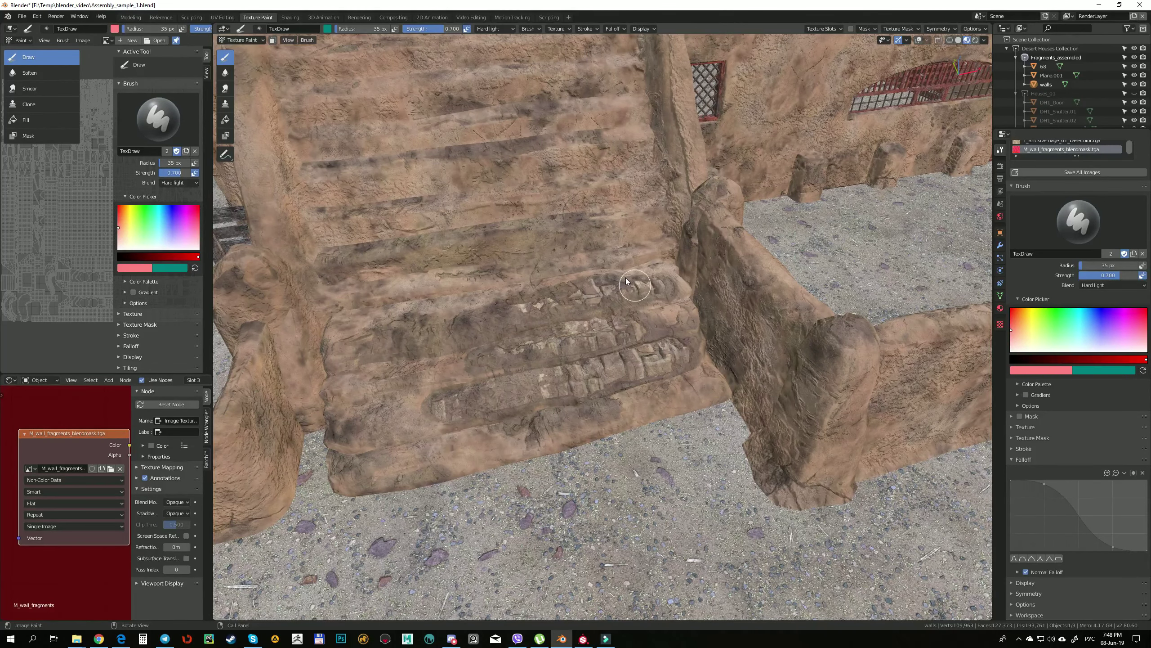
left_click_drag(621, 288, 674, 285)
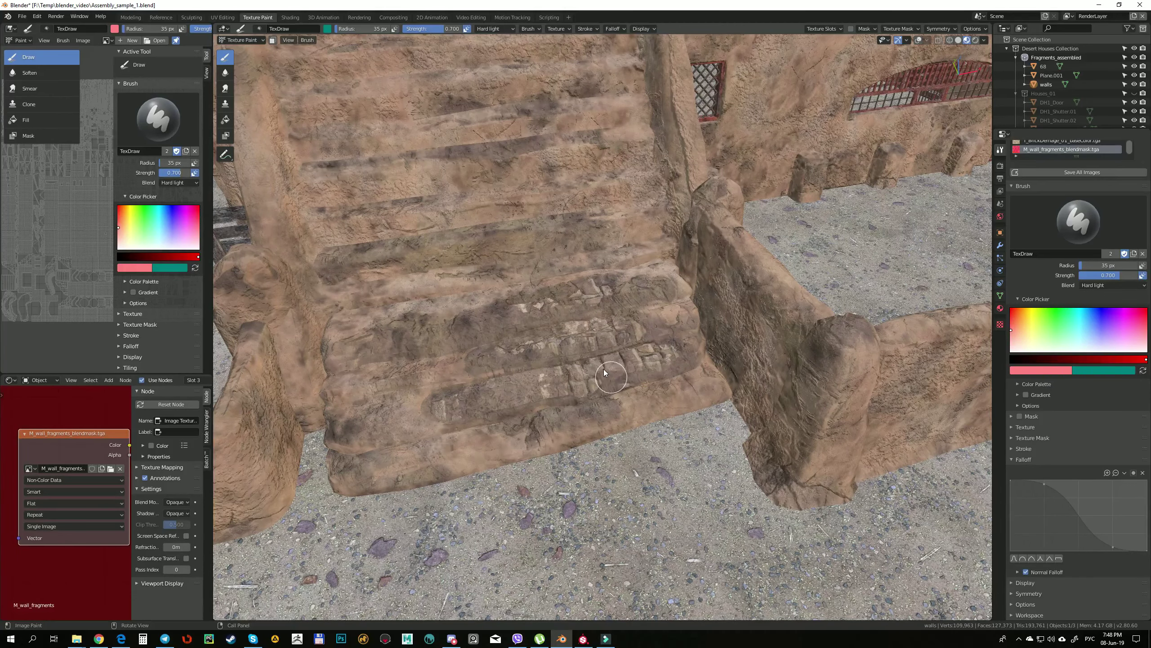